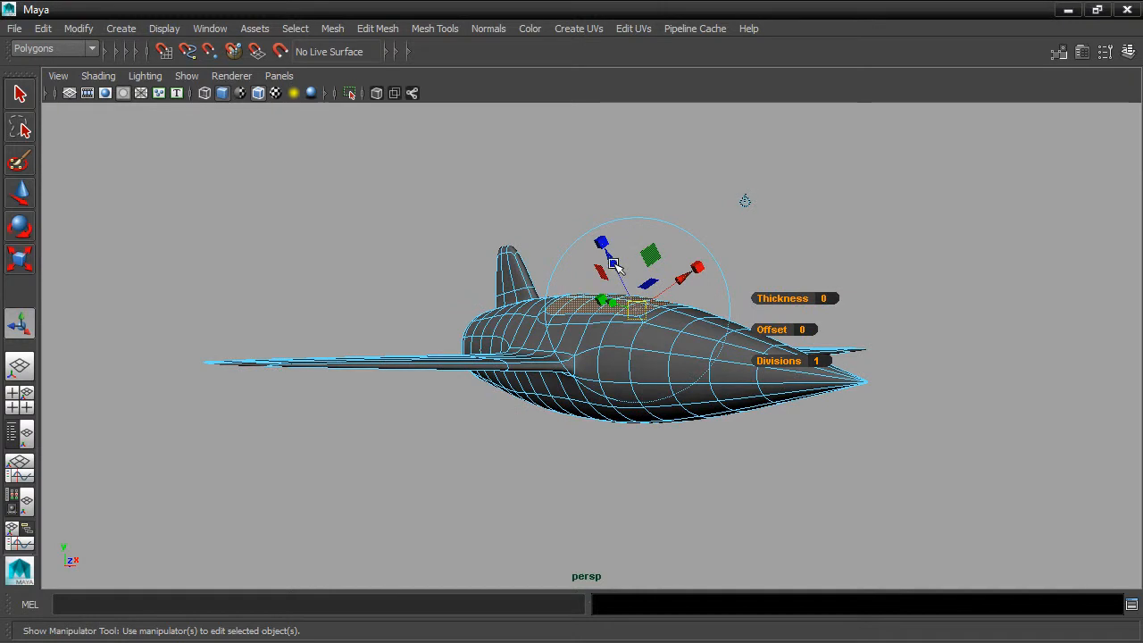
Try to pull the extruded cockpit faces outward along their local axes and undo the last offset
left_click_drag(610, 261, 600, 235)
mouse_move(788, 229)
left_mouse_down("alt")
mouse_move(704, 240)
mouse_move(810, 236)
mouse_move(699, 248)
mouse_move(771, 238)
left_mouse_up("alt")
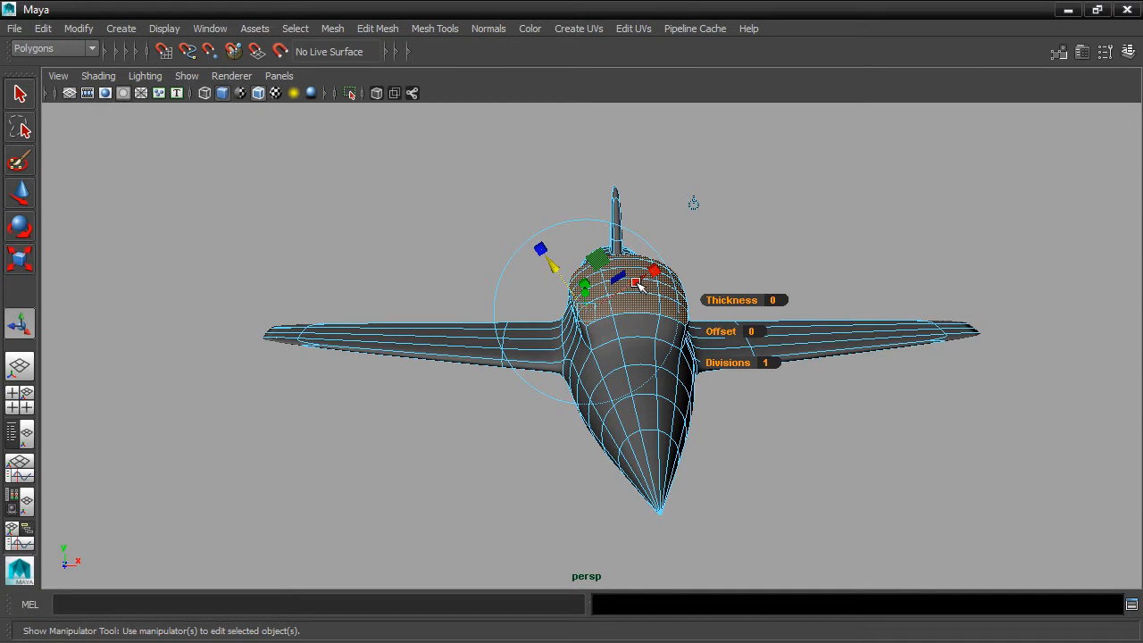
left_click_drag(639, 285, 766, 260, "alt")
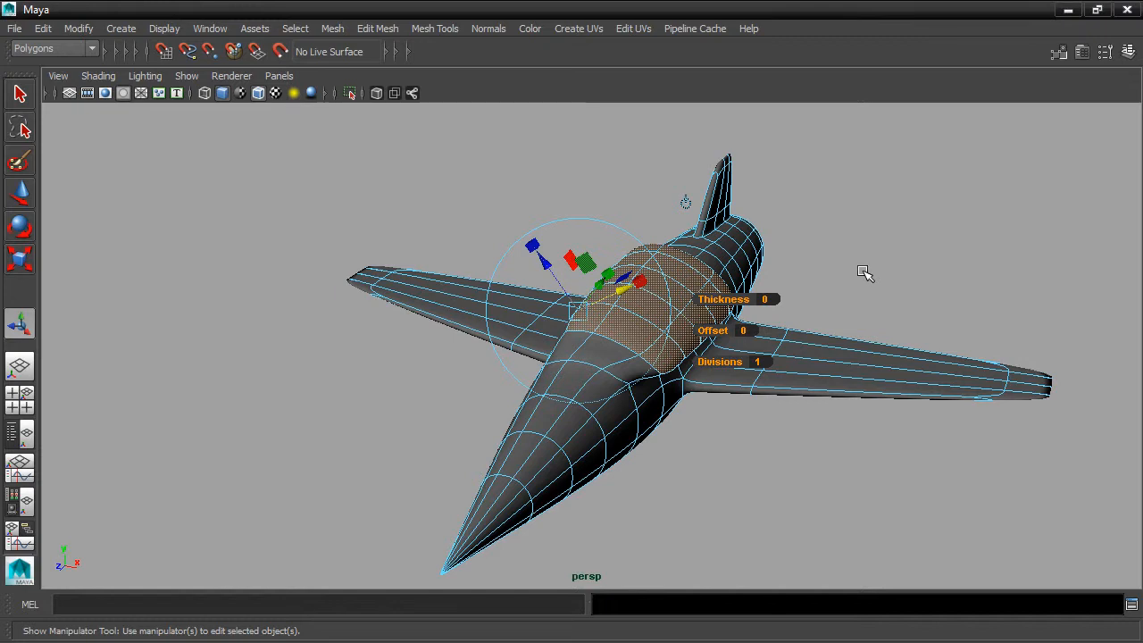
key("ctrl+z")
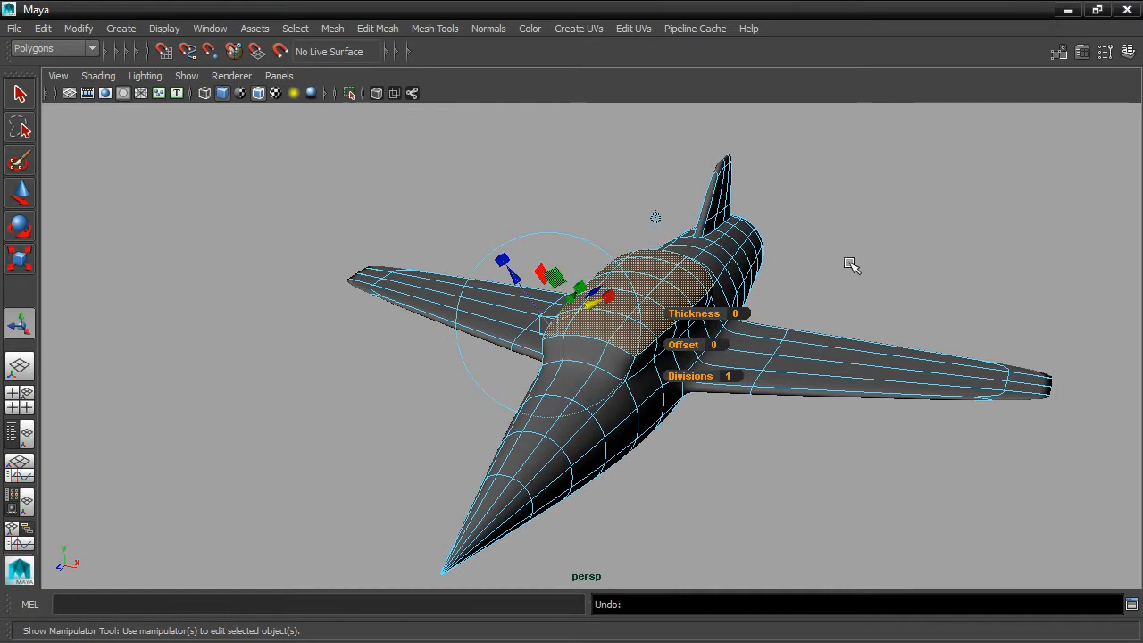
left_click_drag(791, 260, 900, 260, "alt")
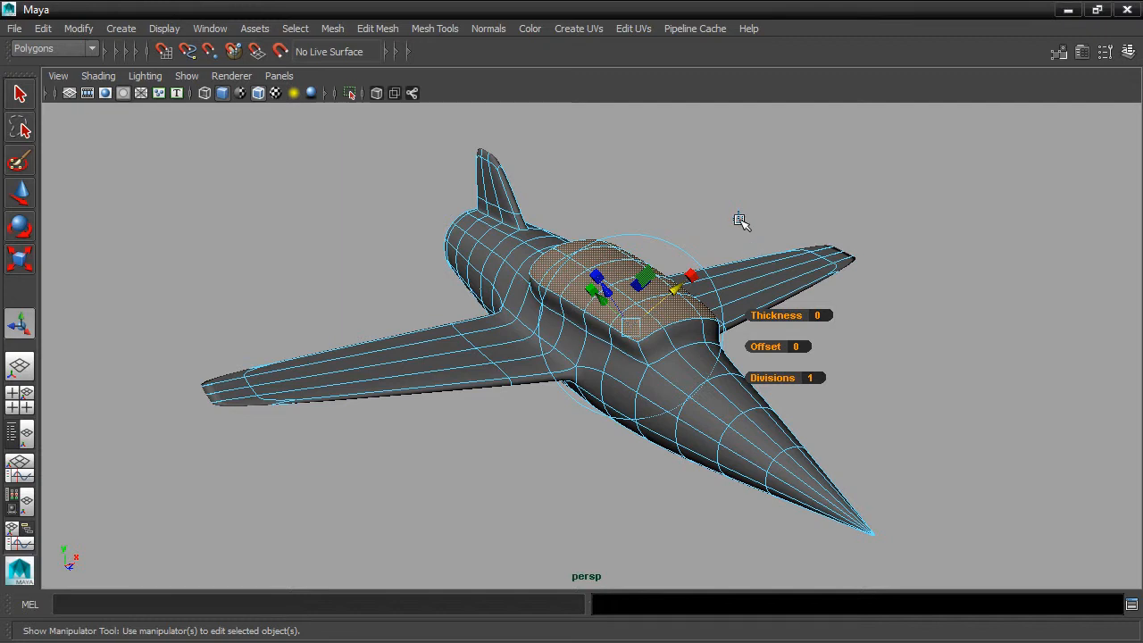
Switch the extrusion to world axes and reposition the extruded cockpit faces on top of the fuselage as a raised canopy
key("Insert")
left_click_drag(758, 215, 613, 207, "alt")
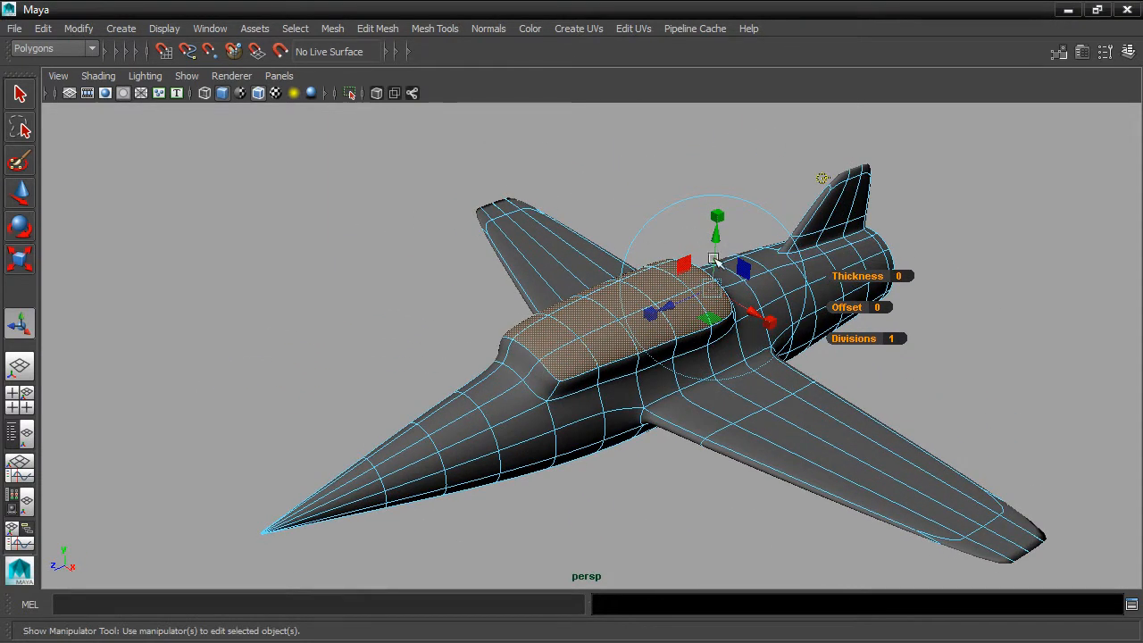
left_click_drag(773, 325, 803, 332)
left_click_drag(639, 279, 651, 277)
left_click_drag(811, 162, 826, 250, "alt")
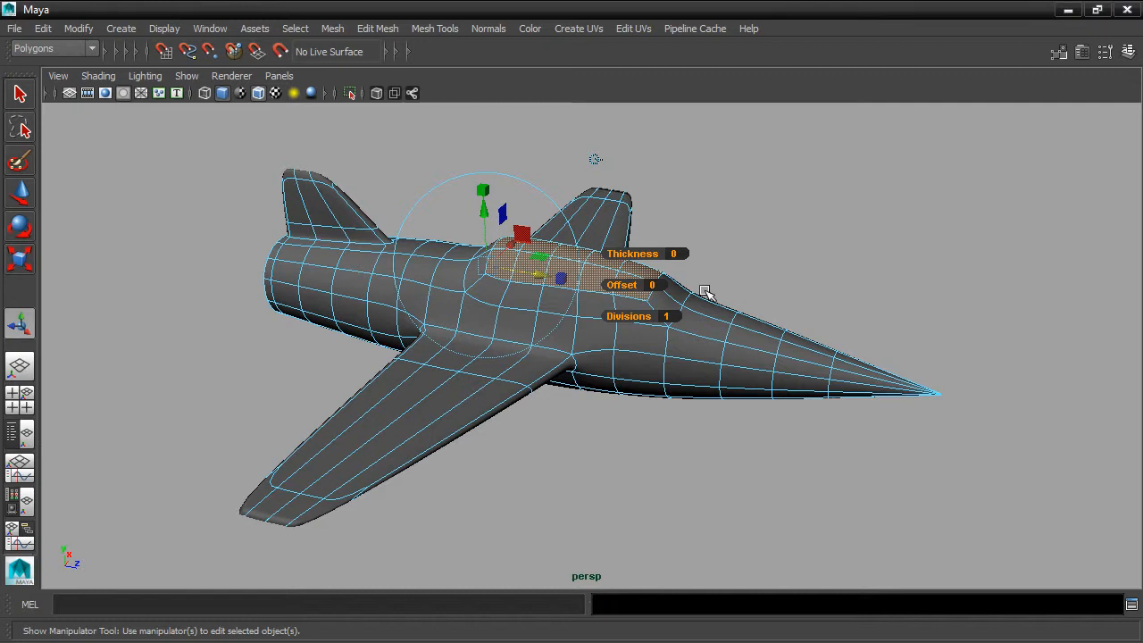
left_click_drag(714, 285, 661, 331, "alt")
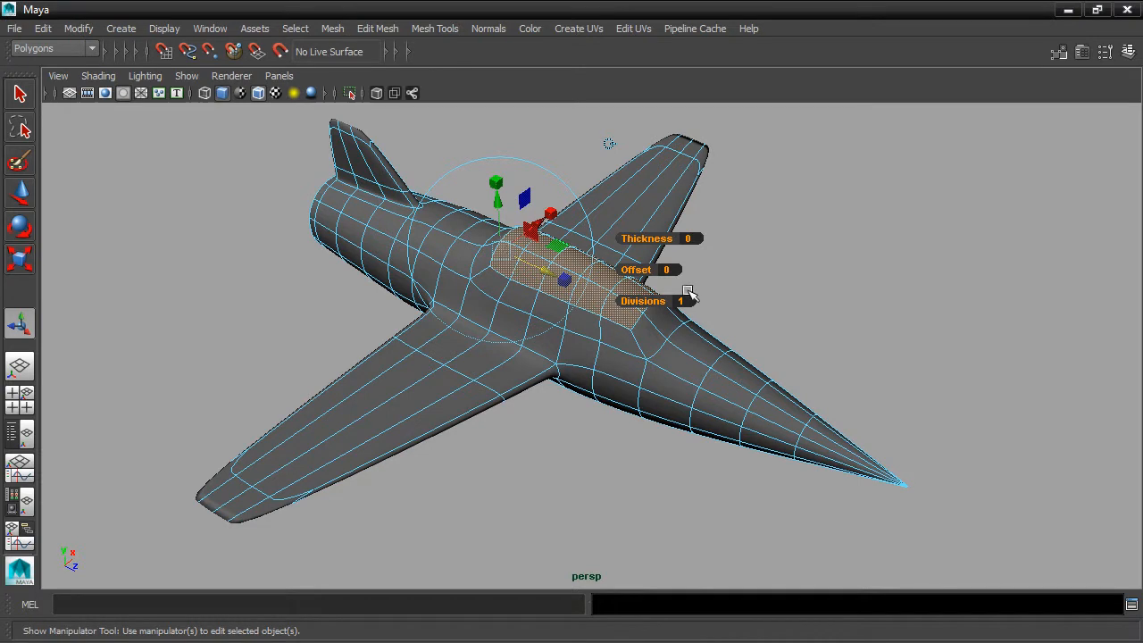
Set the Move Tool's symmetry to Object across the X axis
left_click(19, 195)
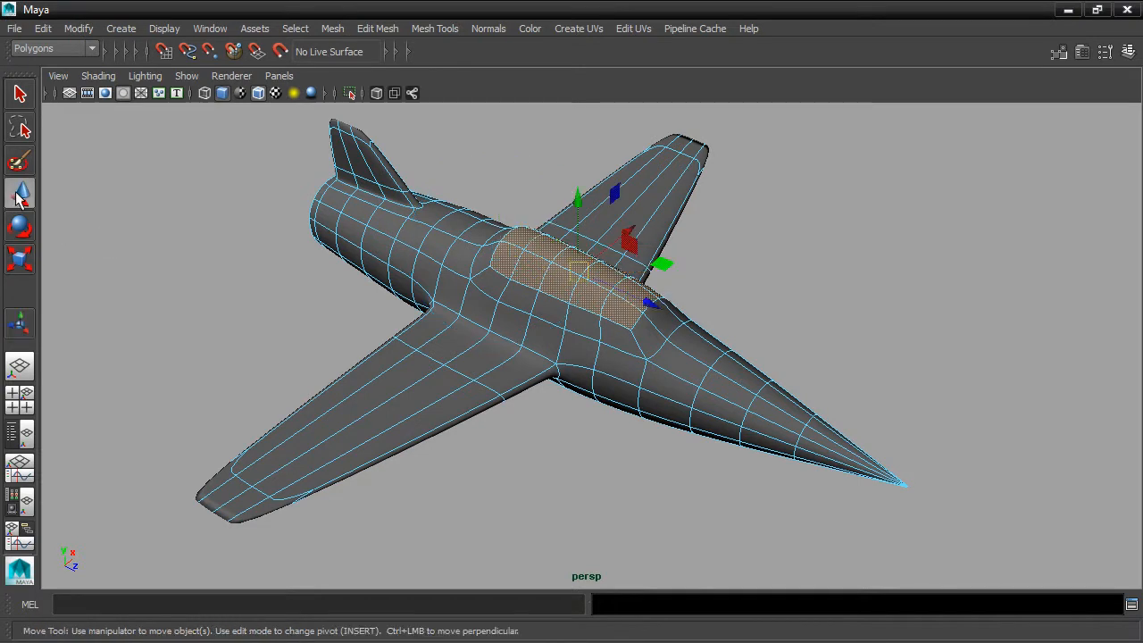
double_click(20, 194)
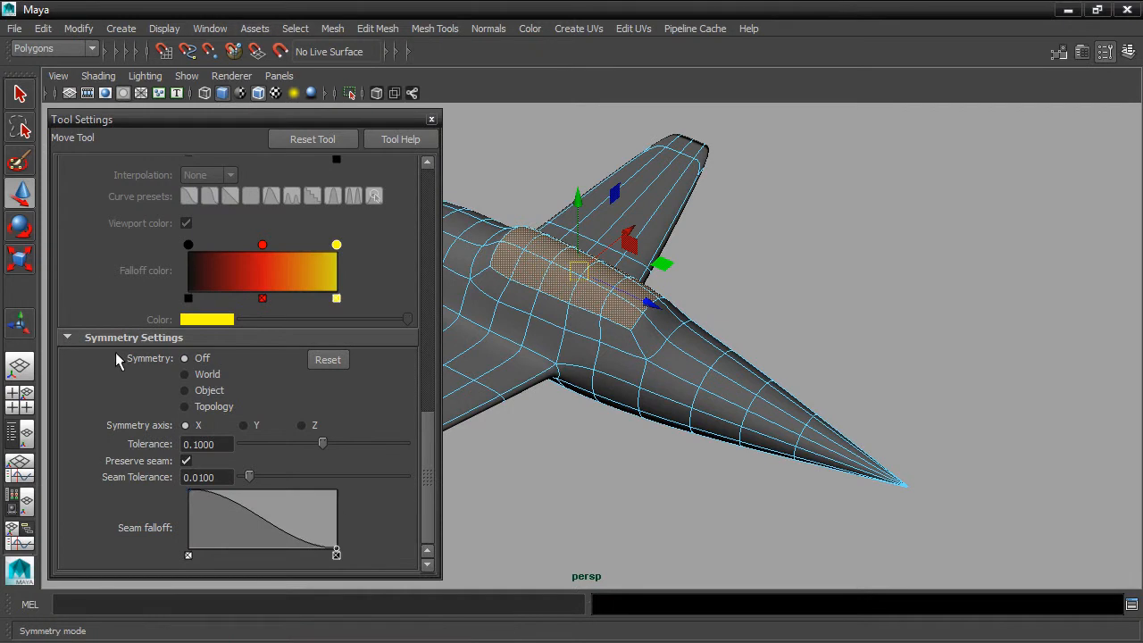
left_click(185, 390)
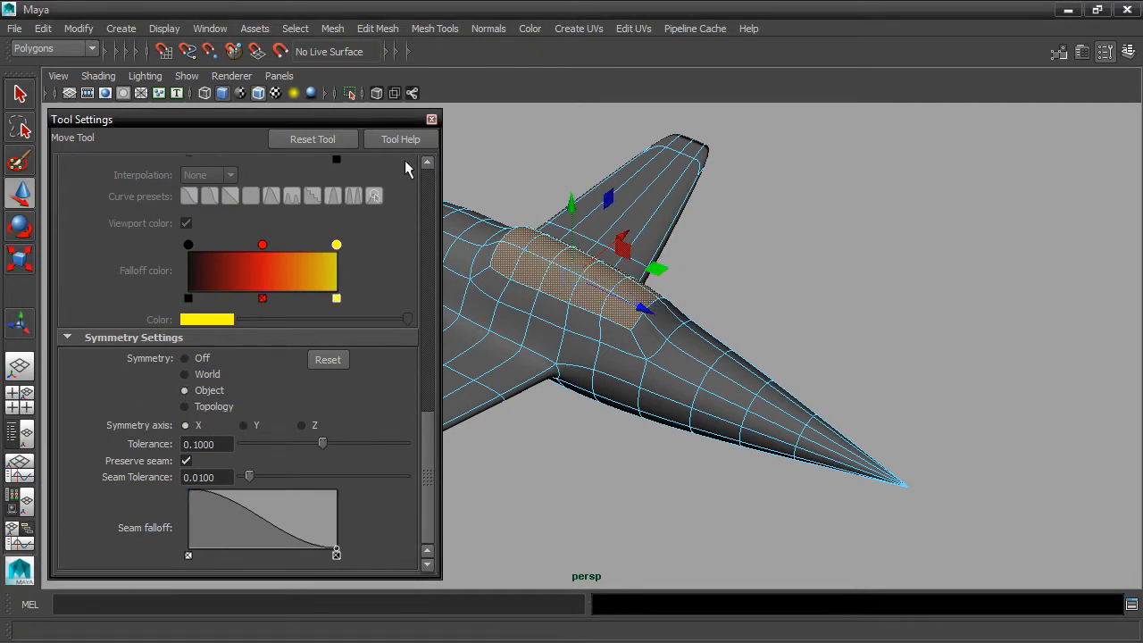
left_click(431, 119)
Select the mirrored pair of vertices at the canopy's front edge and move them forward toward the nose
left_click_drag(694, 275, 701, 258, "alt")
right_click_drag(701, 258, 748, 275, "alt")
middle_click_drag(748, 275, 647, 291, "alt")
right_click_drag(511, 366, 458, 221)
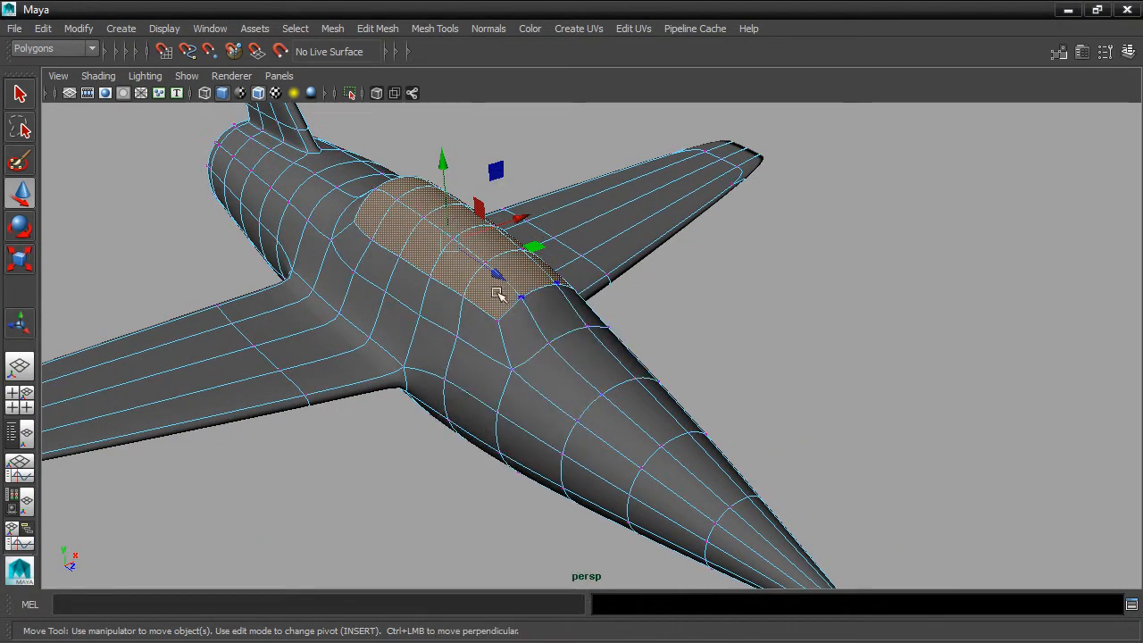
left_click(505, 366)
left_click_drag(765, 330, 811, 327, "alt")
left_click(633, 336)
left_click(596, 339)
left_click_drag(733, 347, 803, 331, "alt")
left_click_drag(664, 394, 707, 409)
Lower the canopy's front vertices slightly and adjust them along the fuselage to smooth the slope into the nose
left_click_drag(749, 355, 824, 295, "alt")
left_click_drag(739, 259, 723, 225, "alt")
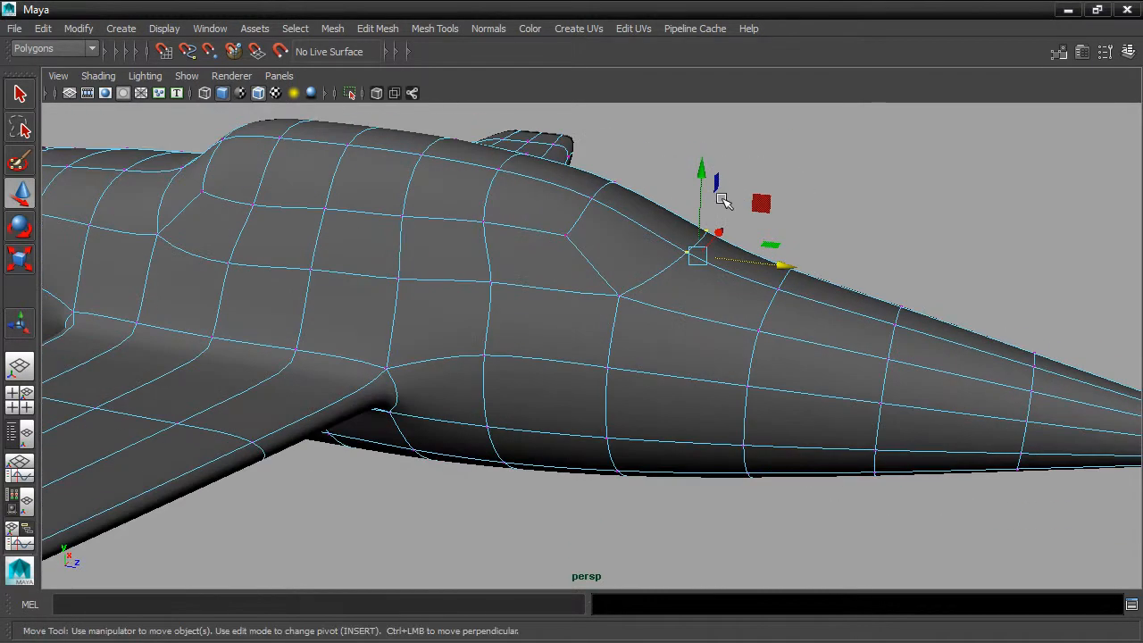
left_click_drag(703, 173, 702, 176)
left_click_drag(777, 268, 828, 301)
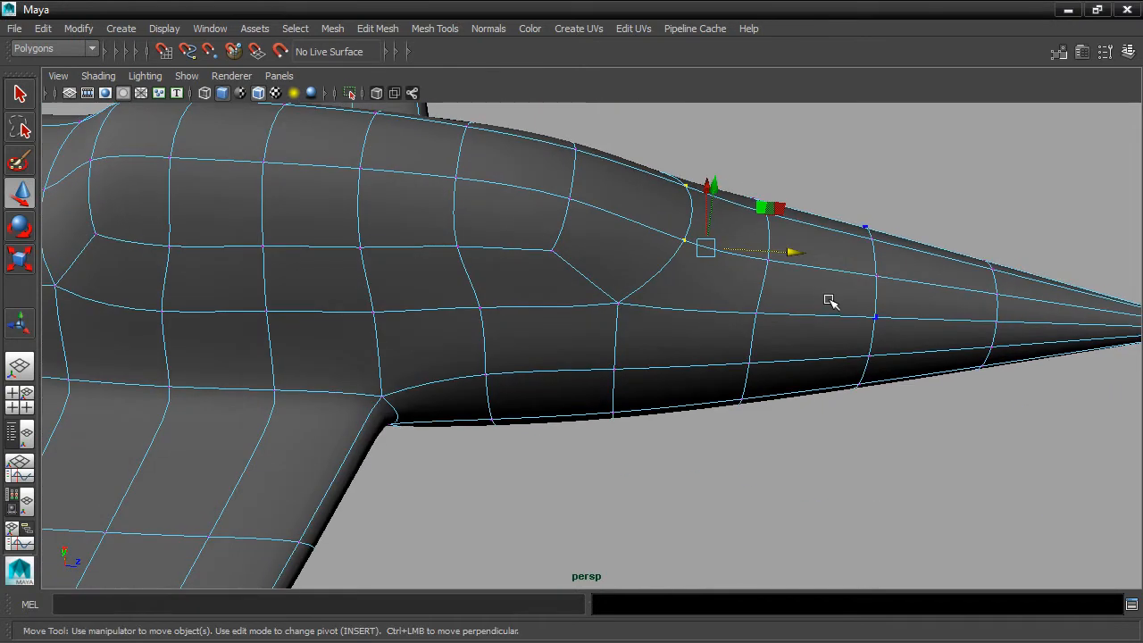
In the top view, move the canopy's front vertices further forward to round the front outline
key("space")
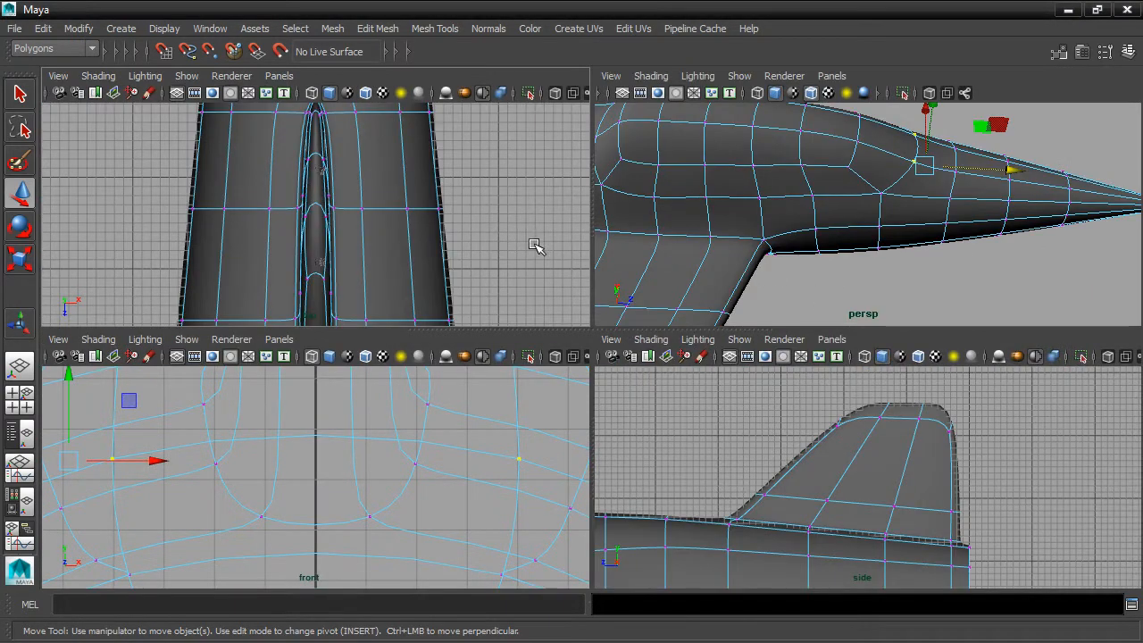
scroll(528, 234, "down", 3)
scroll(502, 227, "up", 8)
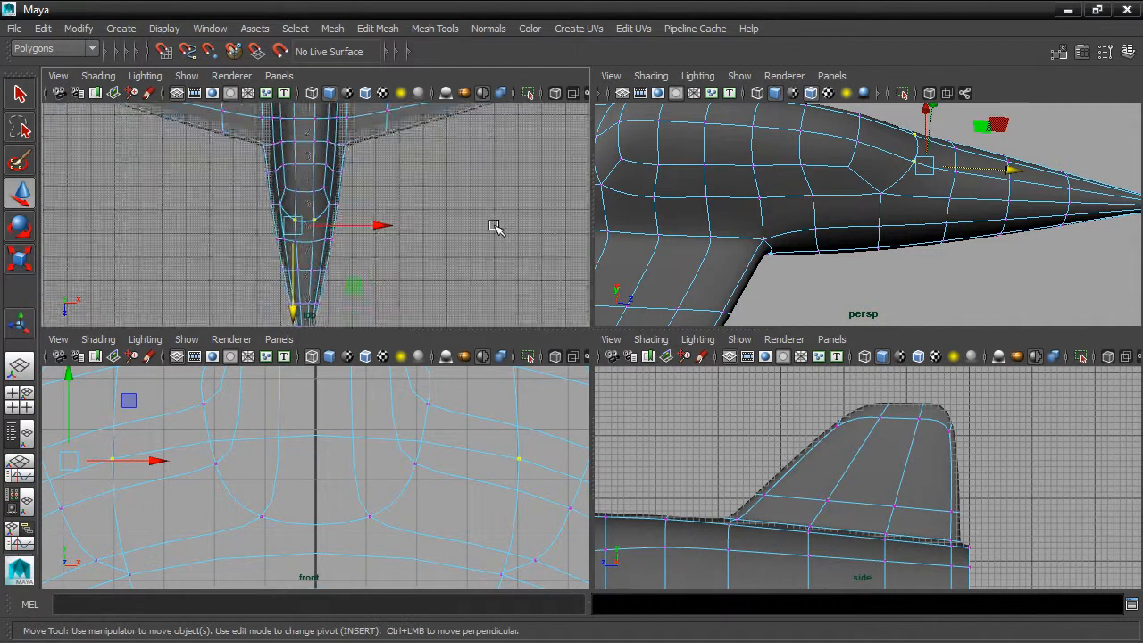
scroll(495, 227, "up", 3)
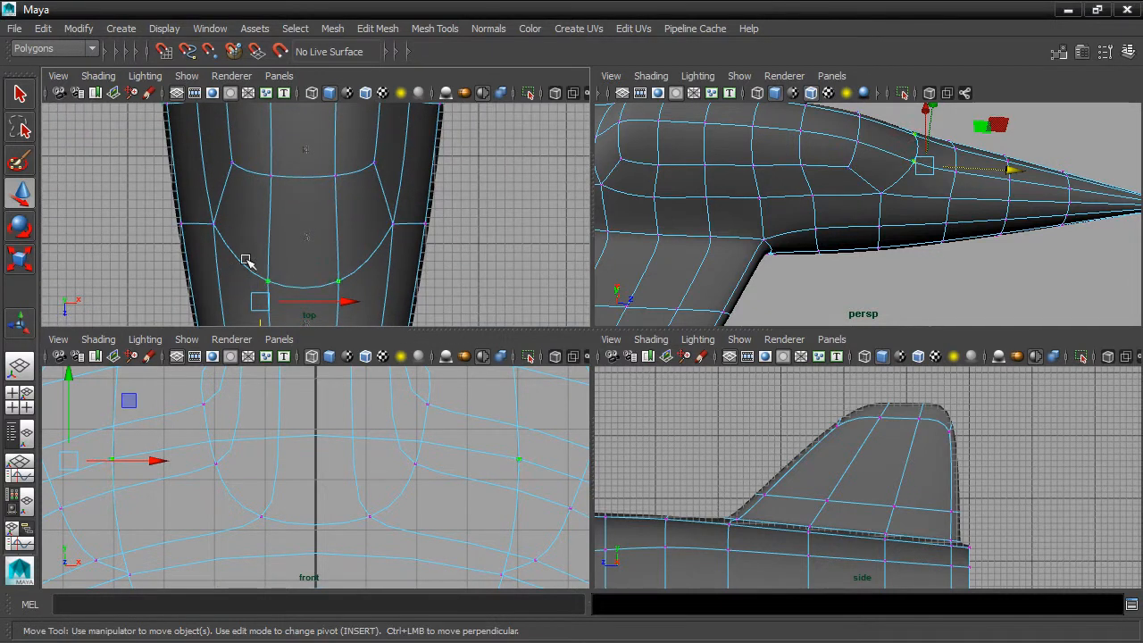
middle_click_drag(407, 265, 408, 202, "alt")
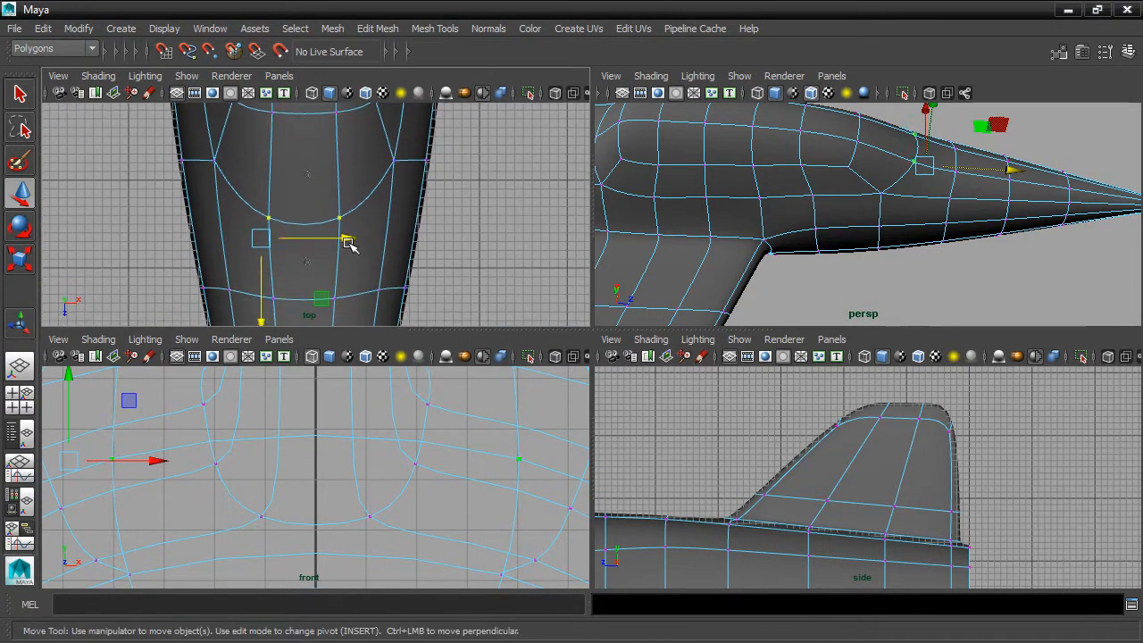
left_click_drag(260, 272, 263, 301)
Select the mirrored pair of vertices at the canopy's rear edge and move them back toward the tail to round the outline
left_click_drag(841, 222, 911, 254, "alt")
middle_click_drag(805, 213, 931, 229, "alt")
left_click_drag(931, 229, 936, 209, "alt")
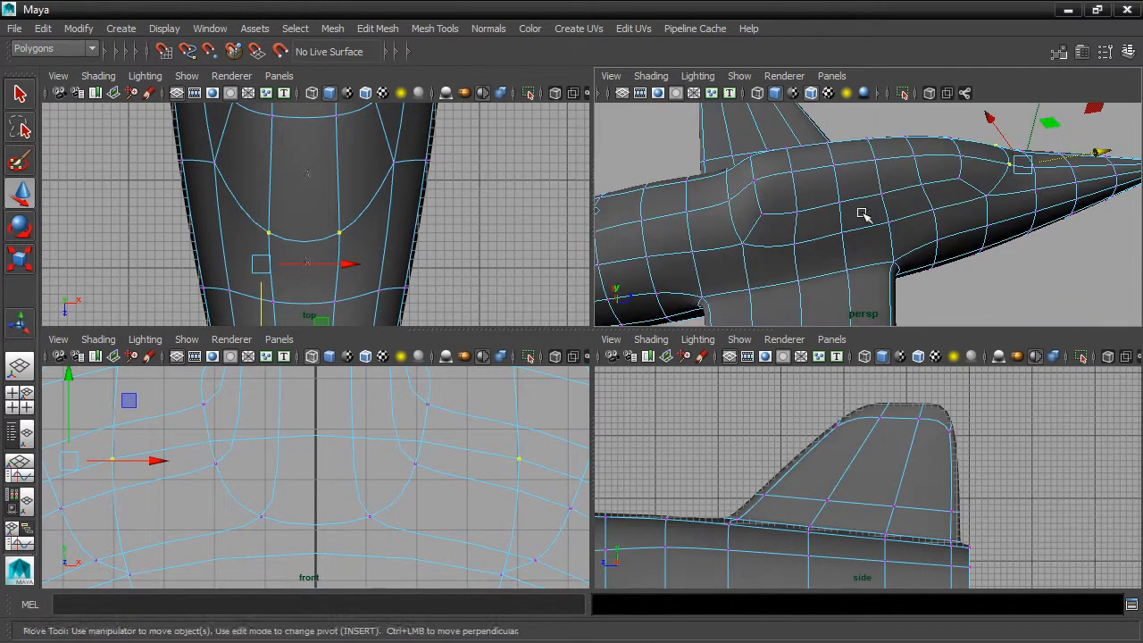
right_click_drag(848, 209, 917, 224, "alt")
left_click_drag(918, 224, 724, 249, "alt")
left_click(704, 229)
left_click_drag(862, 252, 834, 179, "alt")
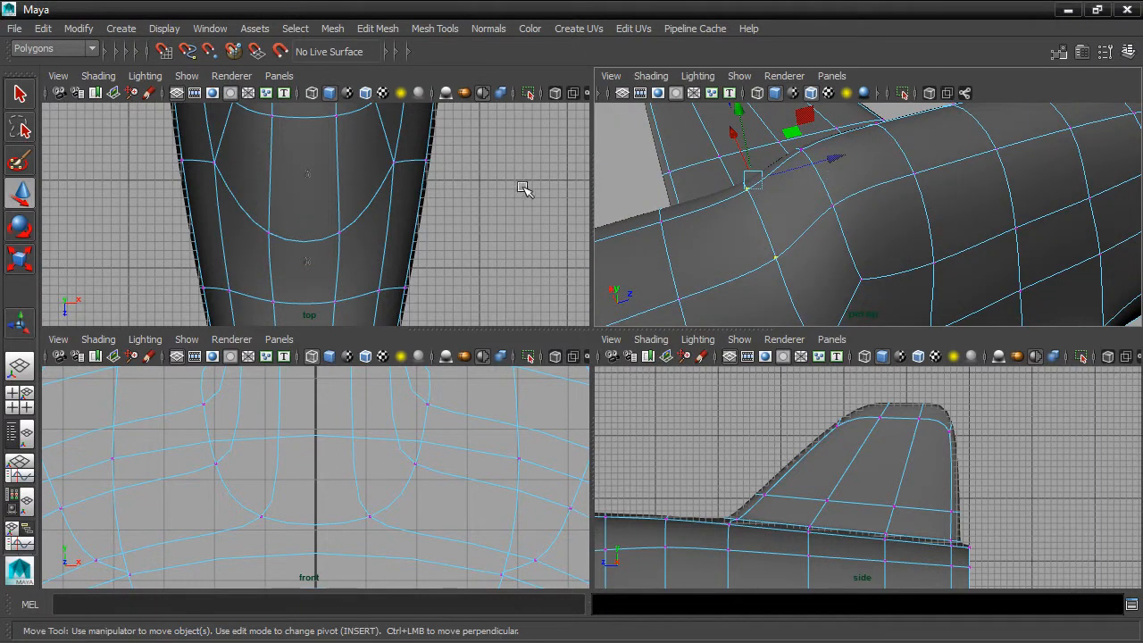
scroll(535, 178, "down", 6)
middle_click_drag(497, 170, 497, 286, "alt")
scroll(486, 192, "up", 4)
middle_click_drag(498, 194, 483, 239, "alt")
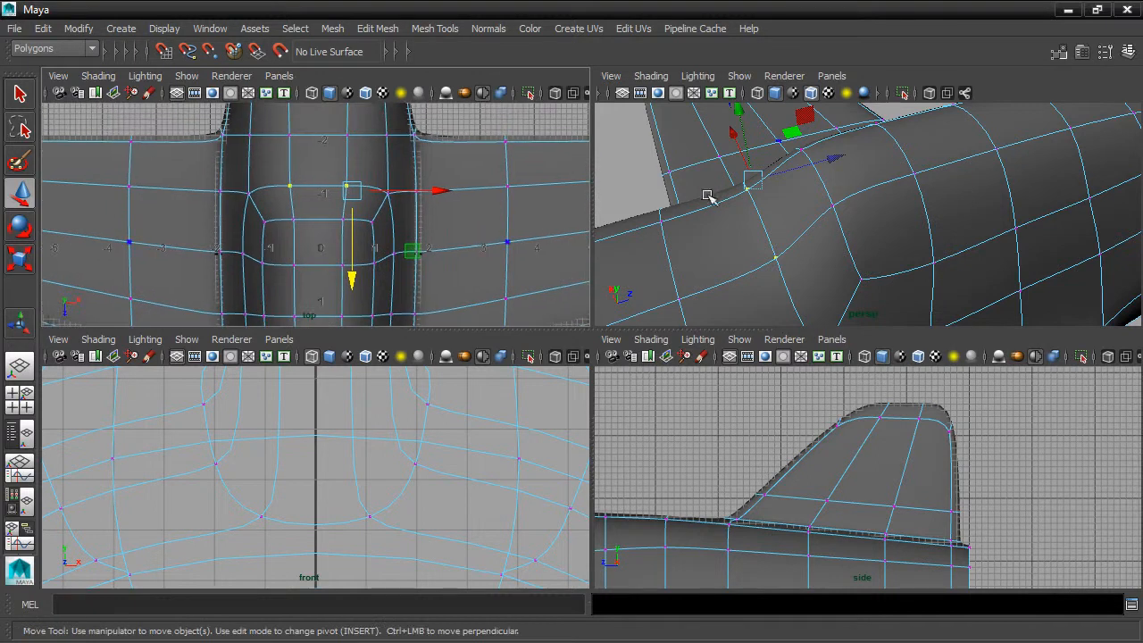
left_click_drag(825, 158, 773, 169)
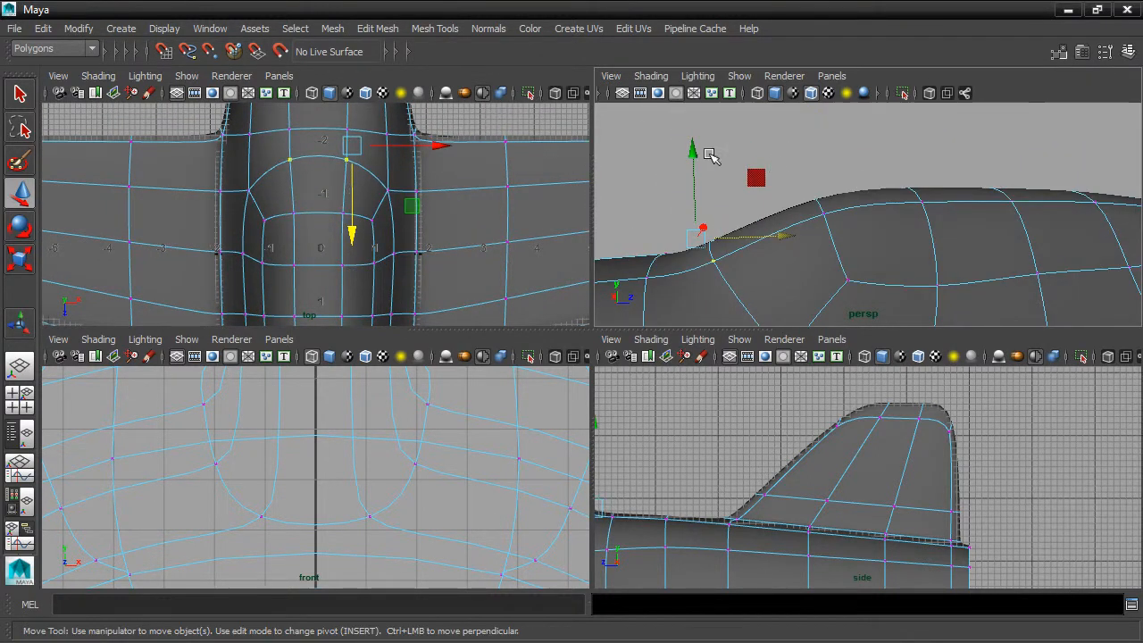
Adjust the height of the canopy's rear vertices in the perspective and side views to blend them into the fuselage
left_click_drag(693, 148, 691, 141)
key("a")
key("f")
scroll(851, 416, "up", 4)
middle_click_drag(893, 405, 915, 417, "alt")
left_click_drag(909, 407, 907, 415)
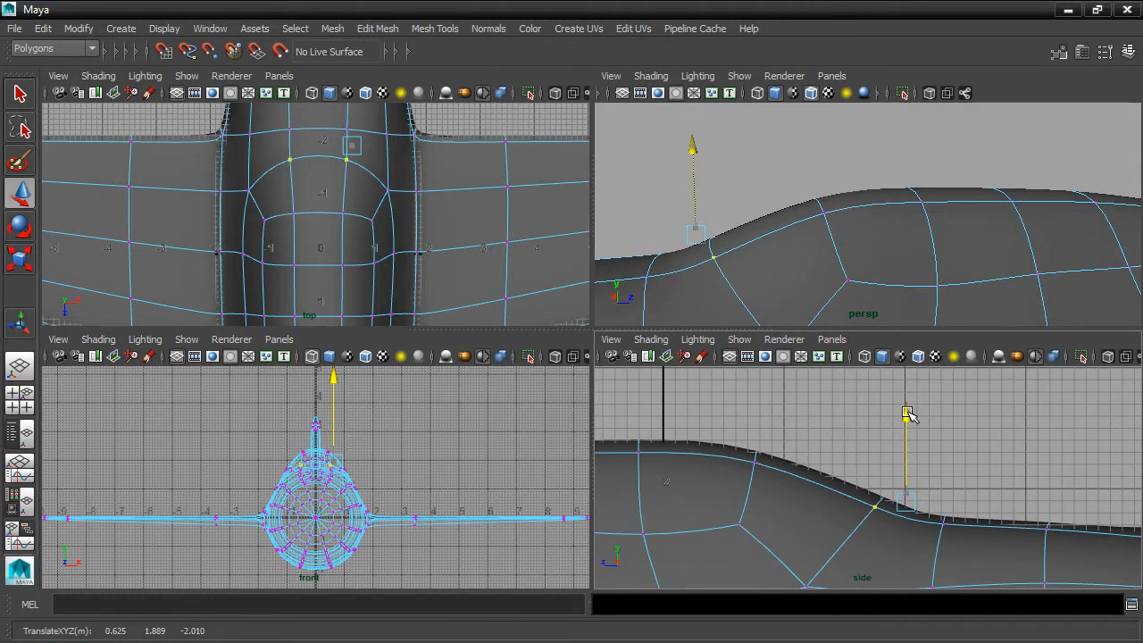
left_click_drag(848, 257, 830, 219, "alt")
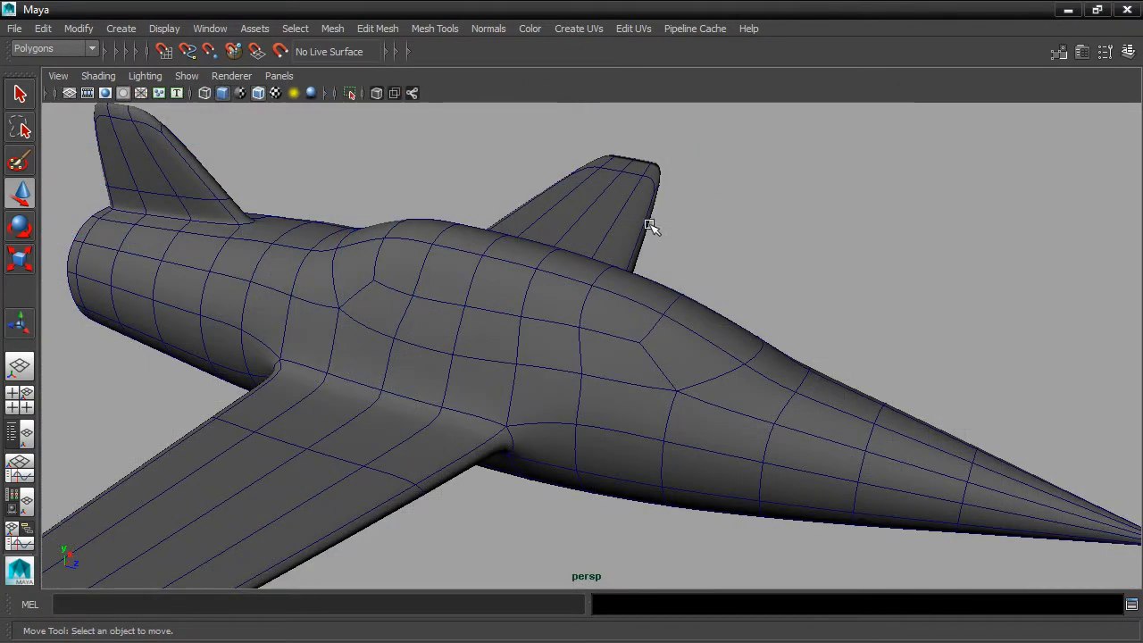
Select all vertices around the open rear end of the fuselage in vertex mode
left_click_drag(446, 238, 727, 245, "alt")
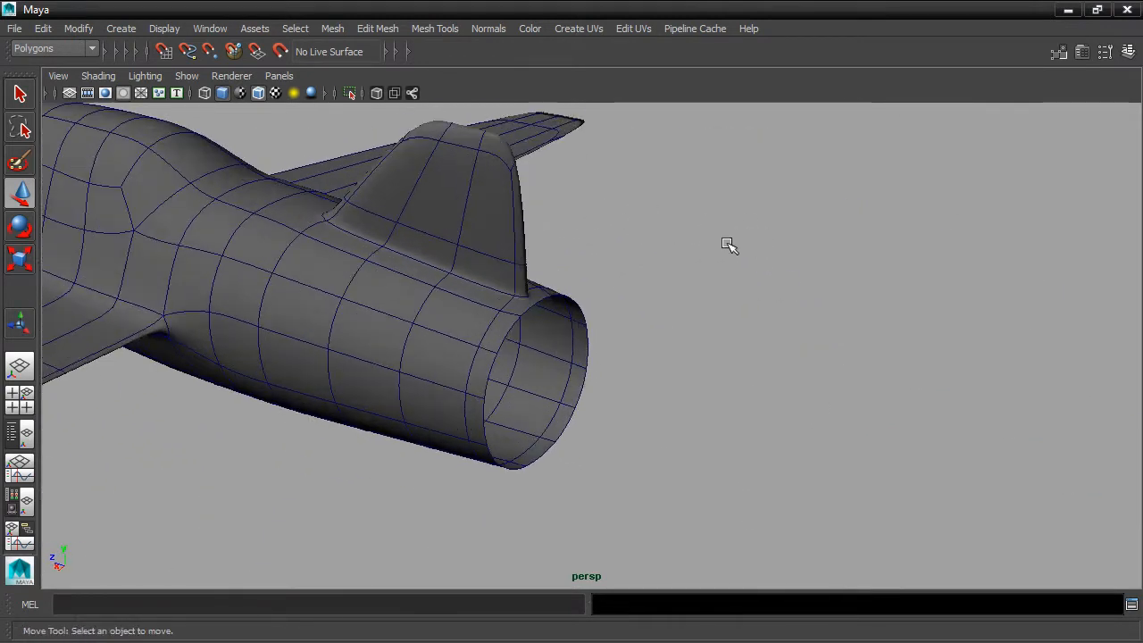
mouse_move(773, 297)
left_mouse_down("alt")
mouse_move(704, 295)
mouse_move(766, 299)
left_mouse_up("alt")
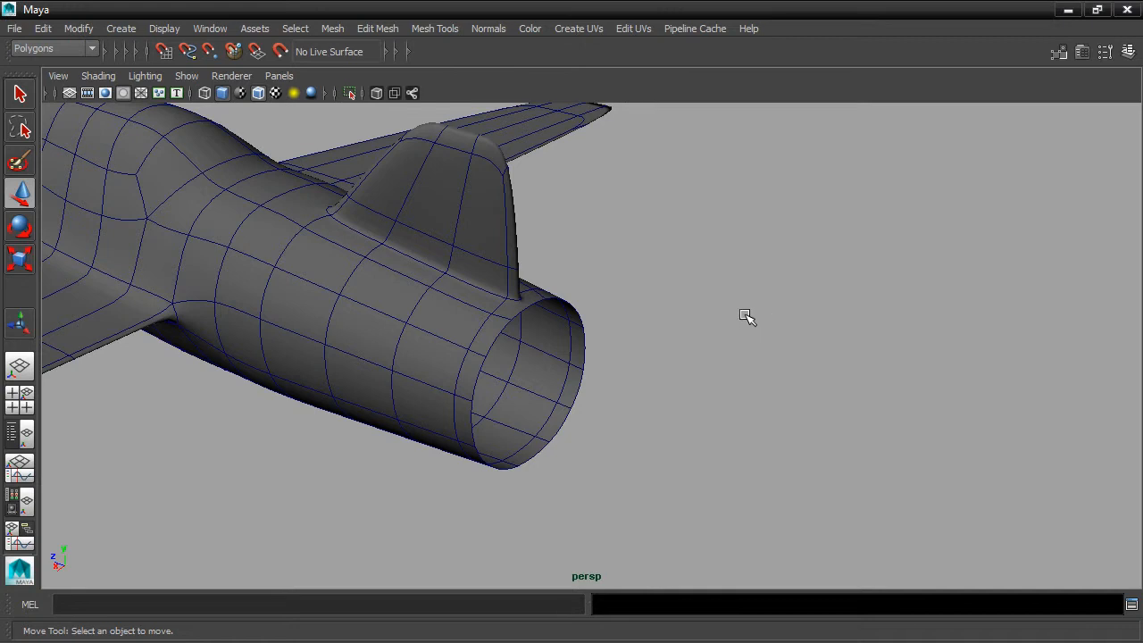
scroll(741, 319, "up", 2)
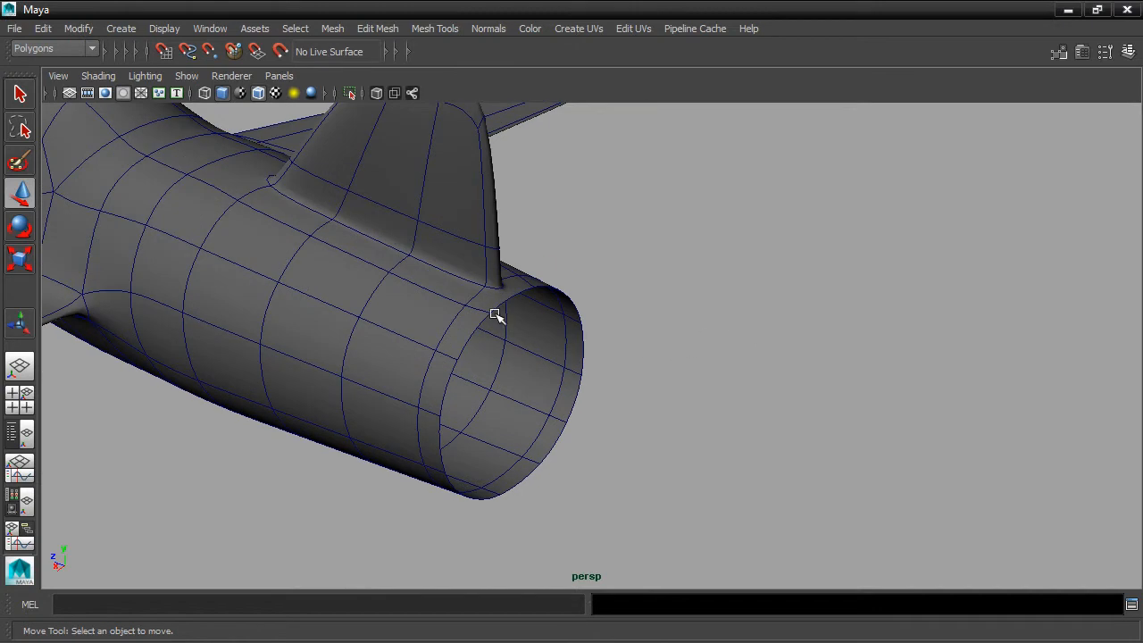
mouse_move(732, 459)
left_mouse_down("alt")
mouse_move(706, 462)
mouse_move(719, 465)
left_mouse_up("alt")
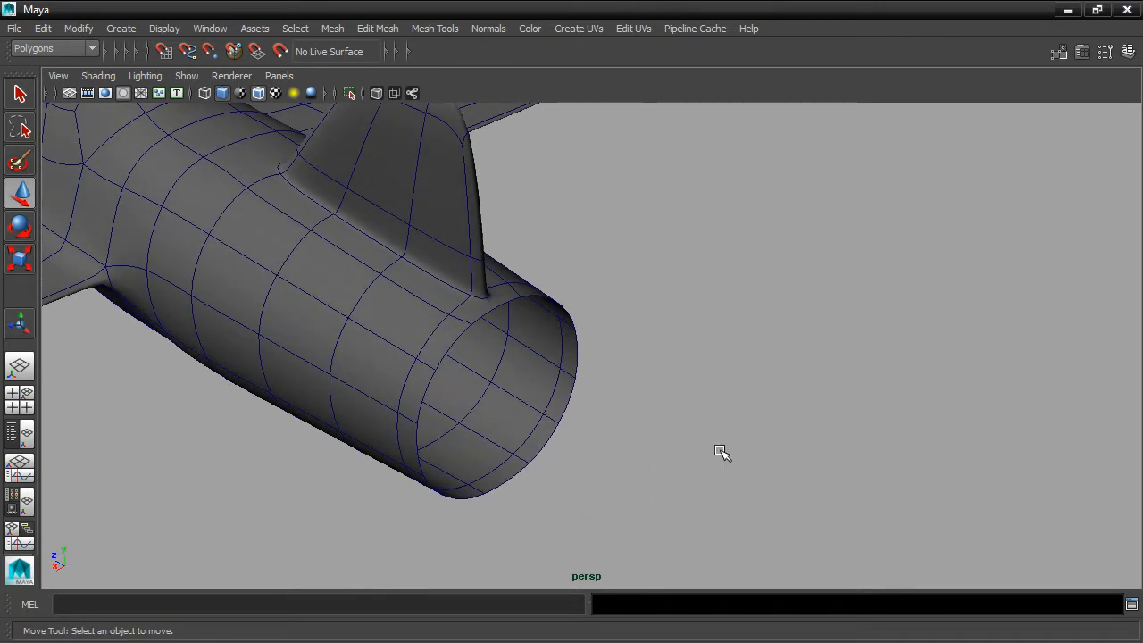
left_click_drag(623, 353, 659, 346, "alt")
right_click(563, 337)
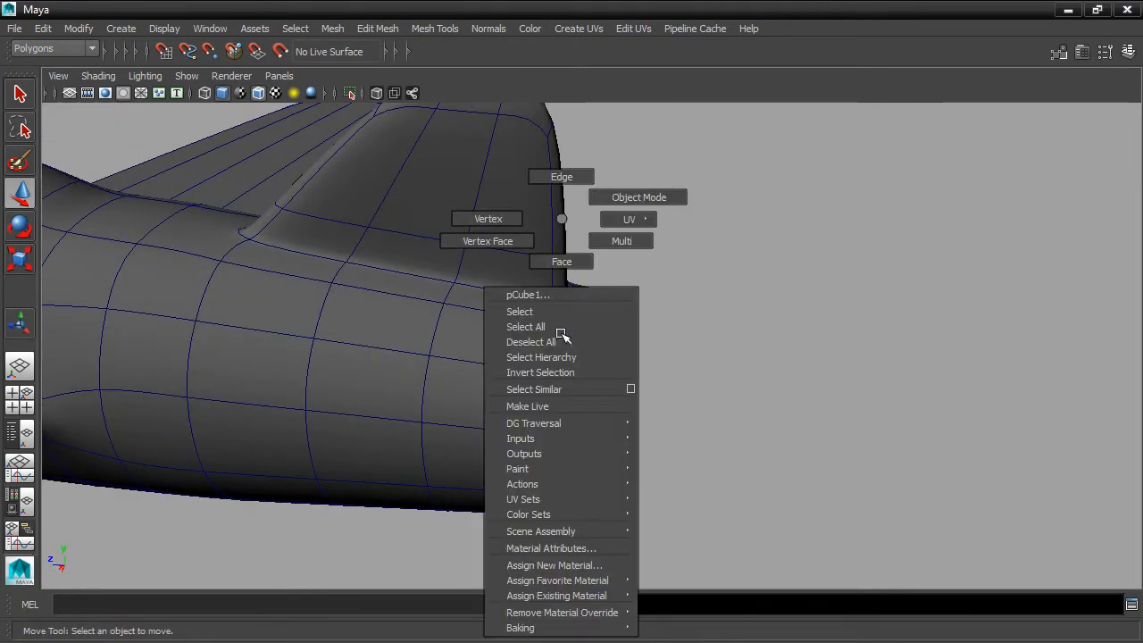
left_click(500, 217)
left_click_drag(577, 244, 692, 526, "alt")
left_click_drag(804, 354, 732, 378, "alt")
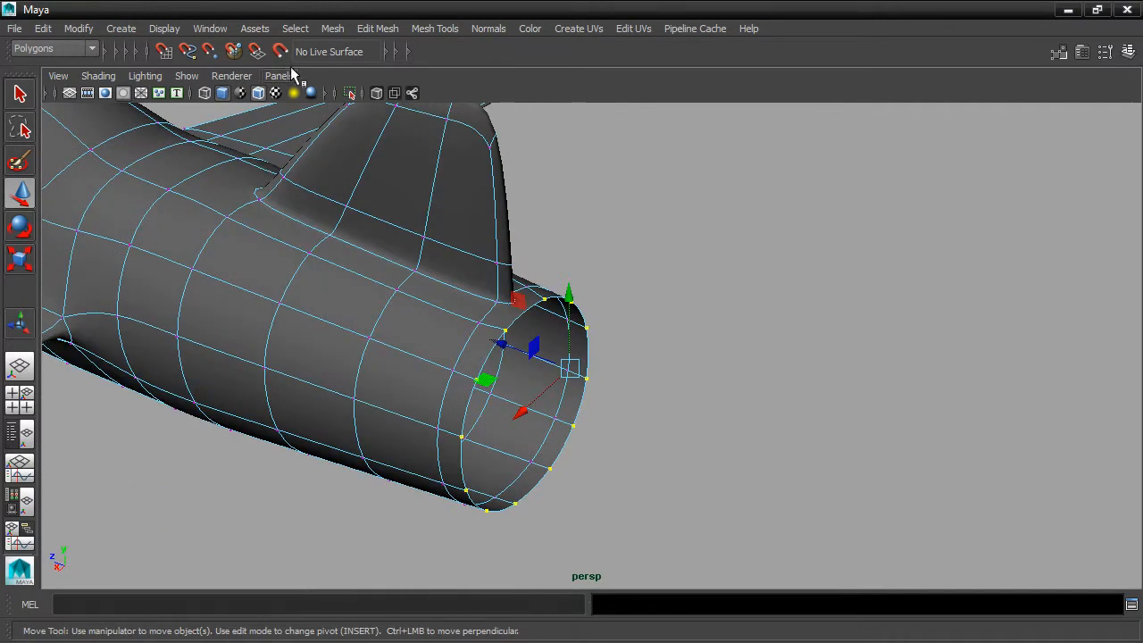
Turn on the Poly Count display to check the tail rim's selected vertices, and return to object mode
left_click(165, 28)
mouse_move(184, 71)
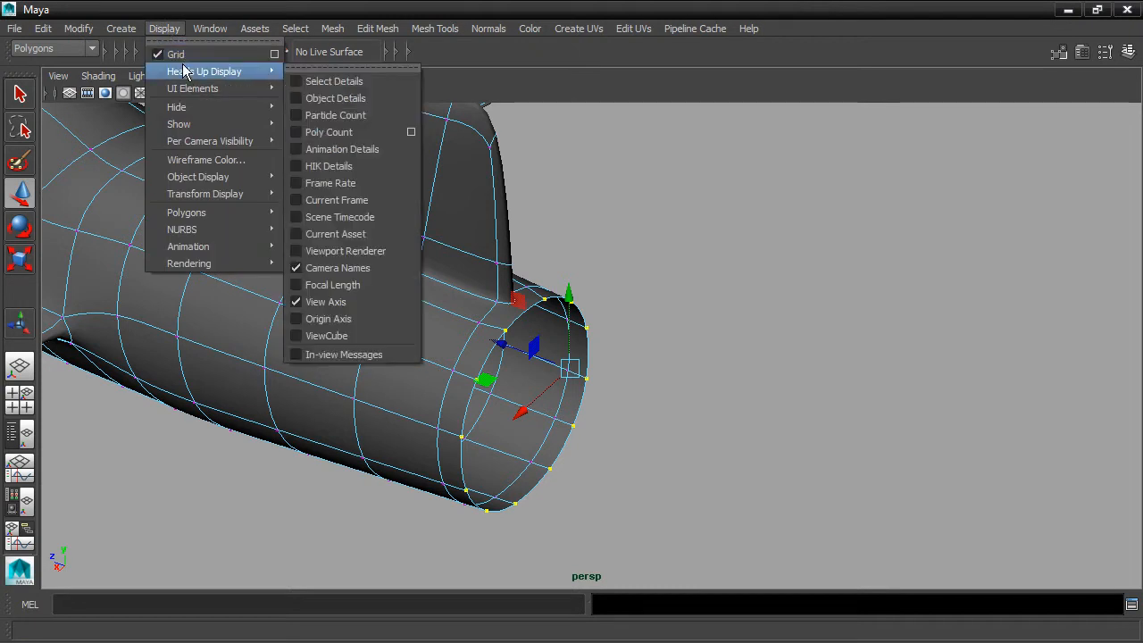
left_click(329, 133)
left_click_drag(509, 214, 470, 196, "alt")
left_click_drag(360, 178, 699, 351, "alt")
right_click_drag(564, 352, 585, 198)
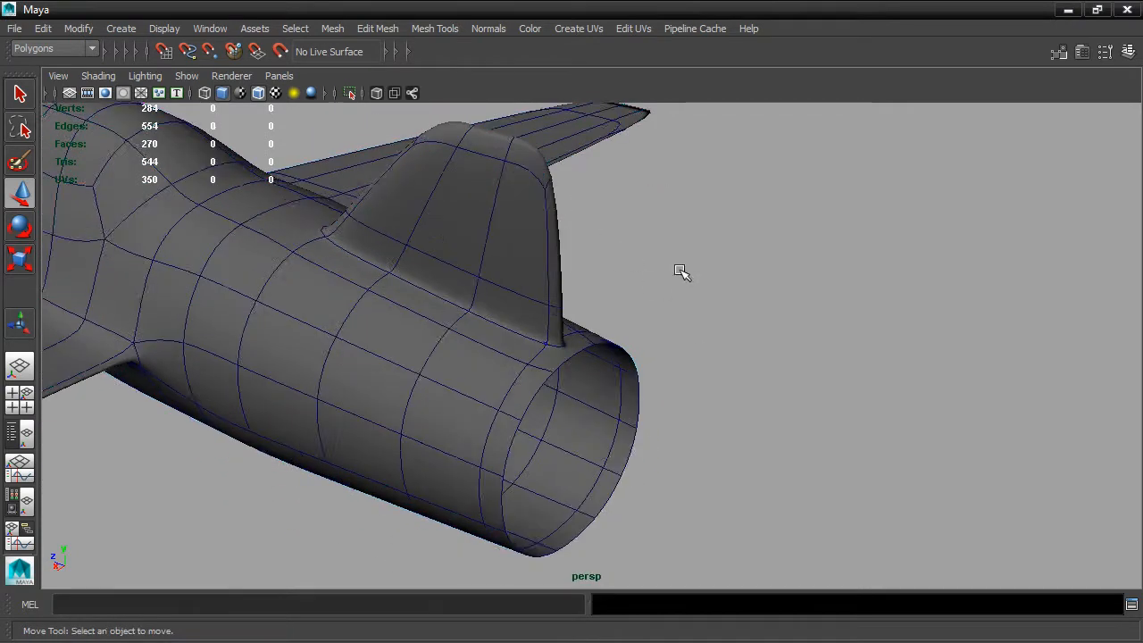
Frame the open tail, switch to the four-view layout and show the Channel Box
key("space")
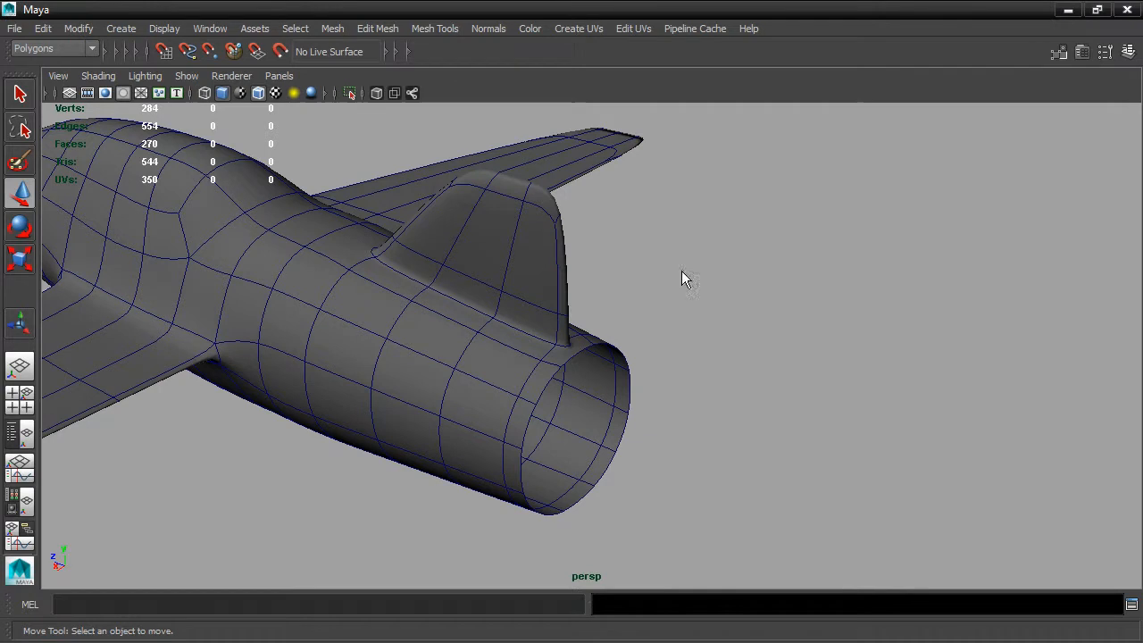
scroll(454, 399, "up", 3)
middle_click_drag(446, 456, 448, 426, "alt")
scroll(454, 404, "up", 2)
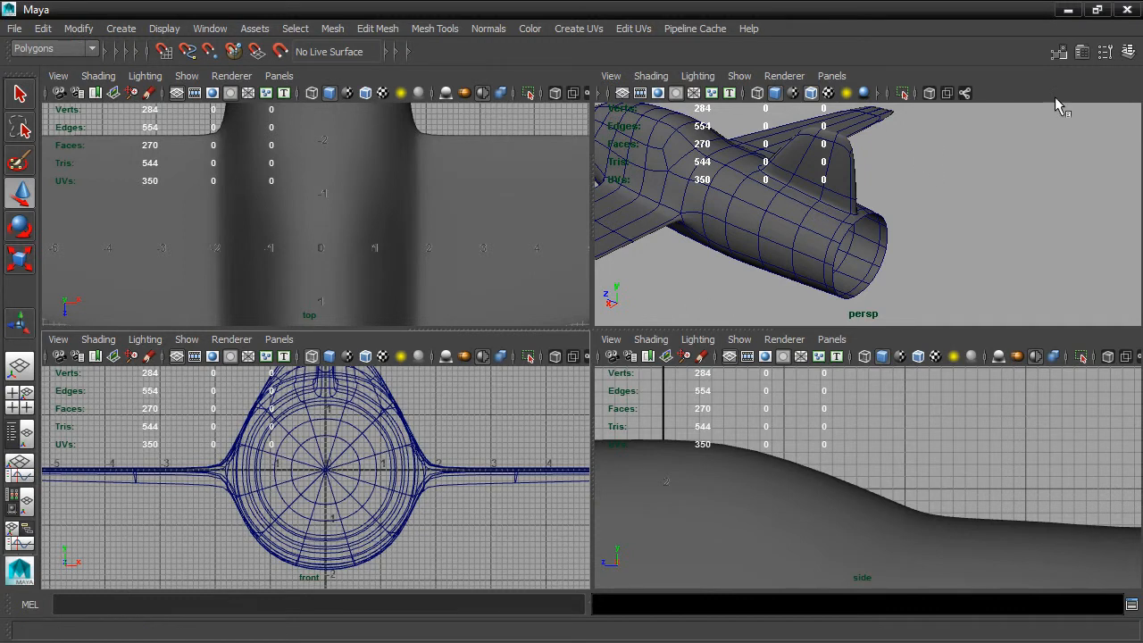
left_click(1129, 52)
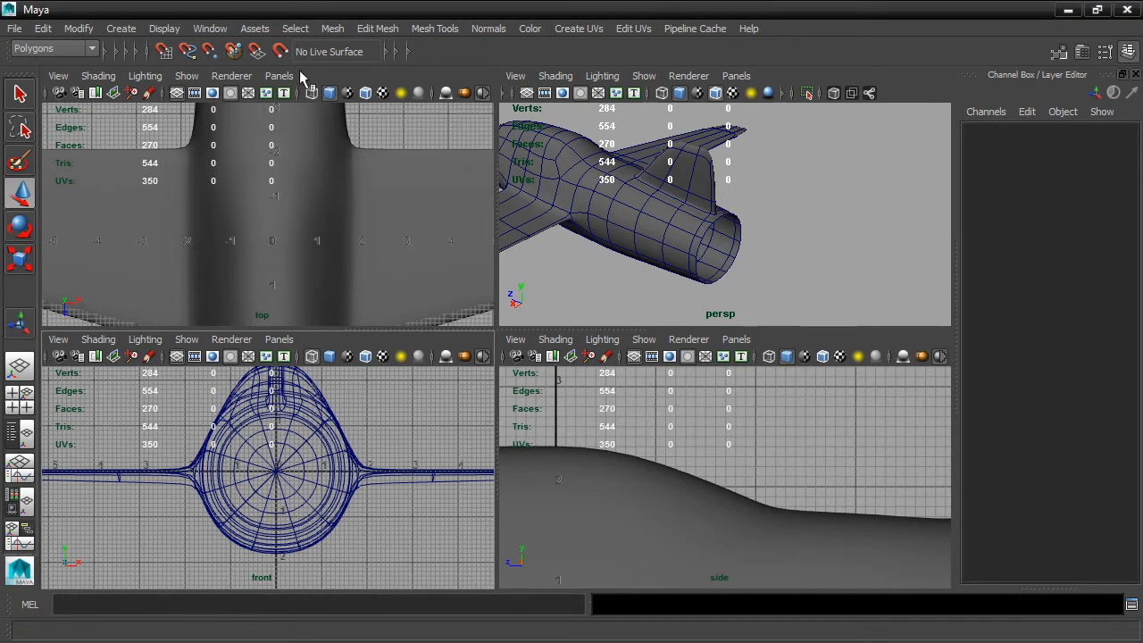
Create a polygon cylinder of radius 1.4 and height 1.28, snapped to the grid origin in the front view
left_click(125, 30)
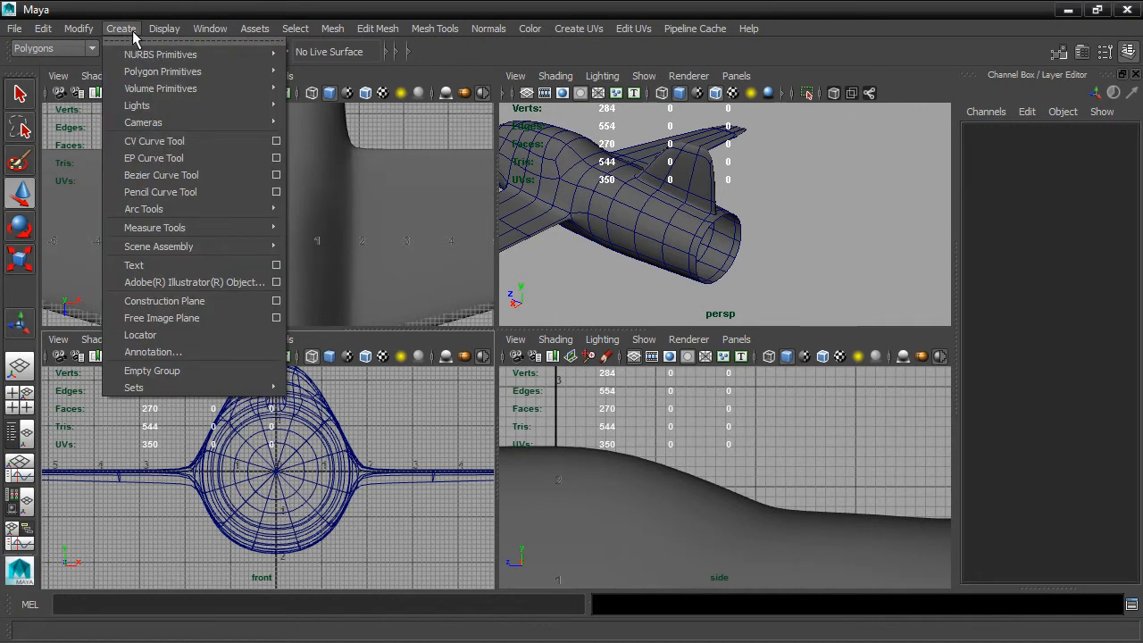
mouse_move(136, 70)
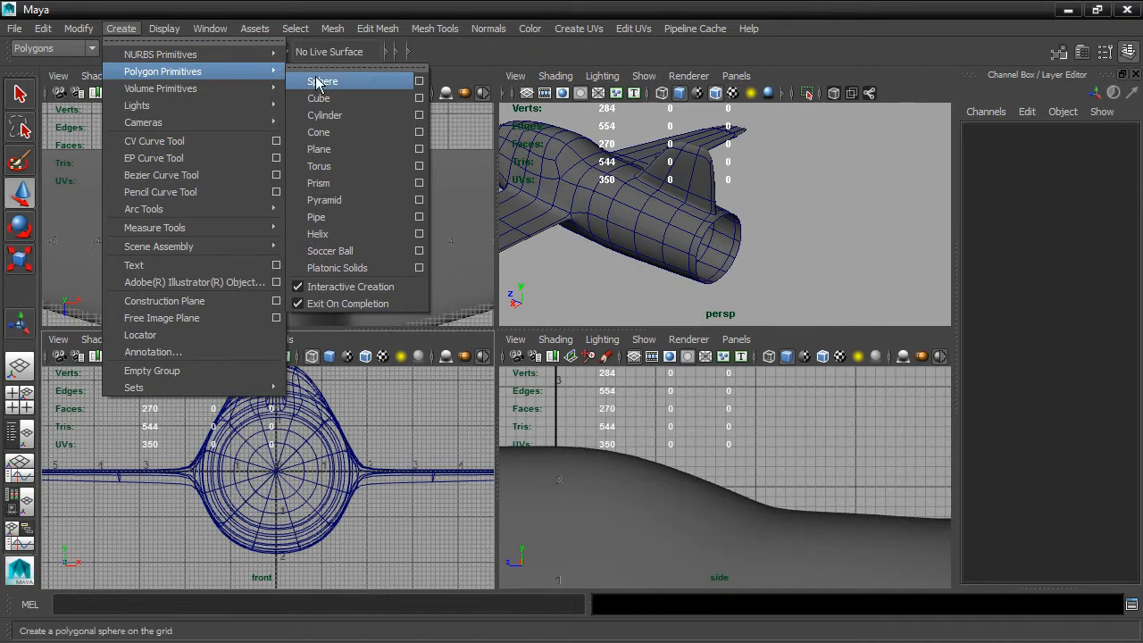
left_click(335, 116)
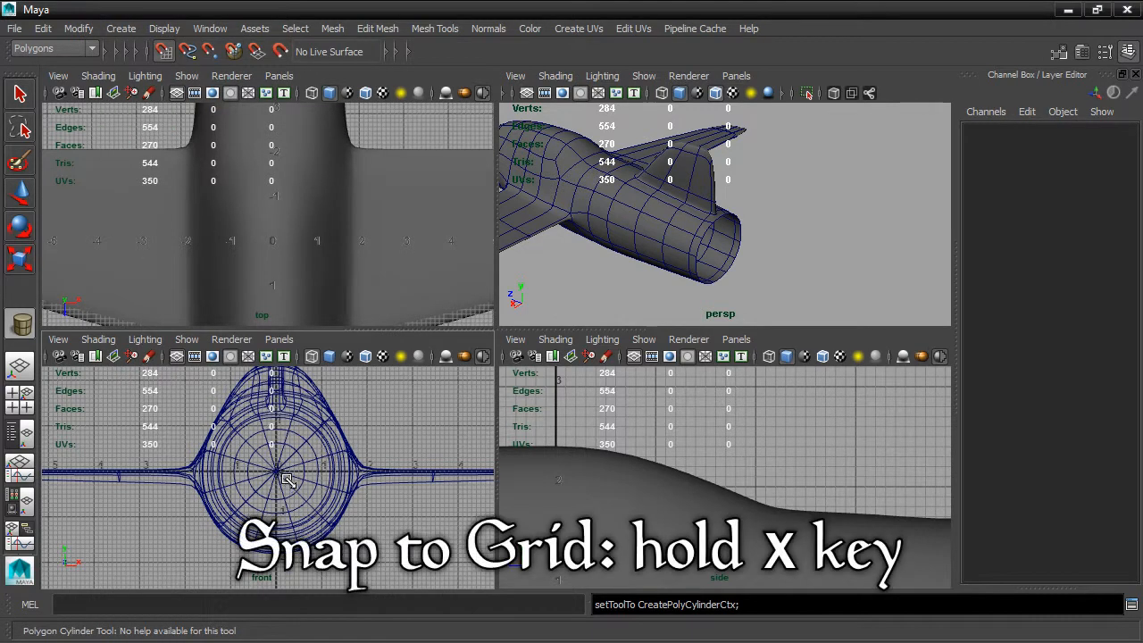
scroll(284, 473, "up", 2)
left_click_drag(284, 478, 372, 480)
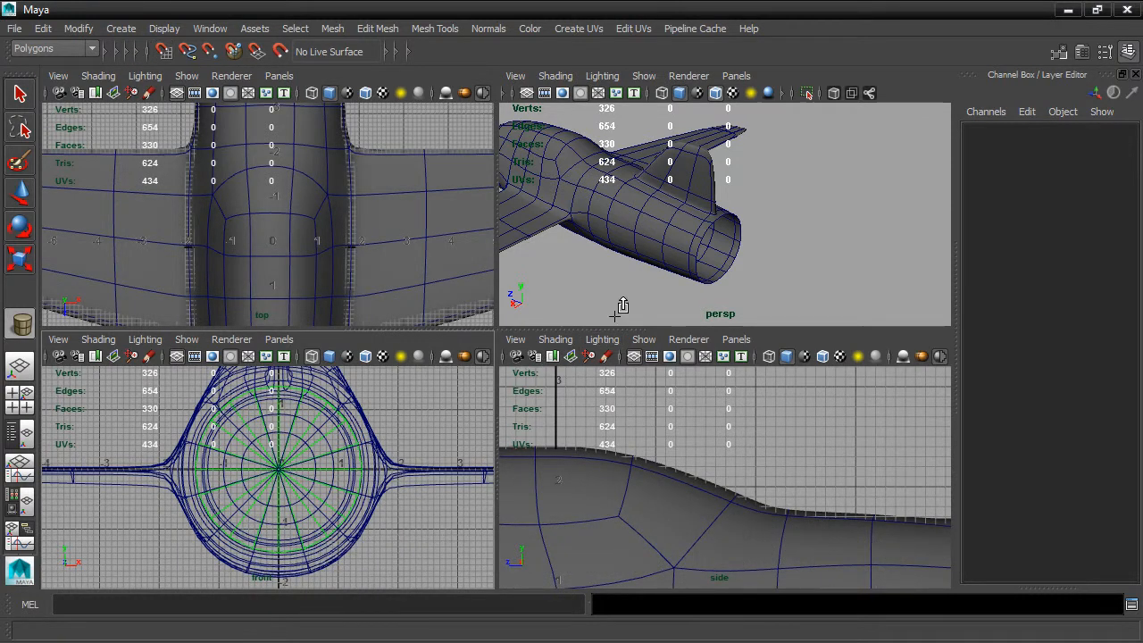
Move the new cylinder back along Z to about -8.227 at the fuselage's open rear end, then restore shaded display
left_click_drag(607, 275, 755, 288, "alt")
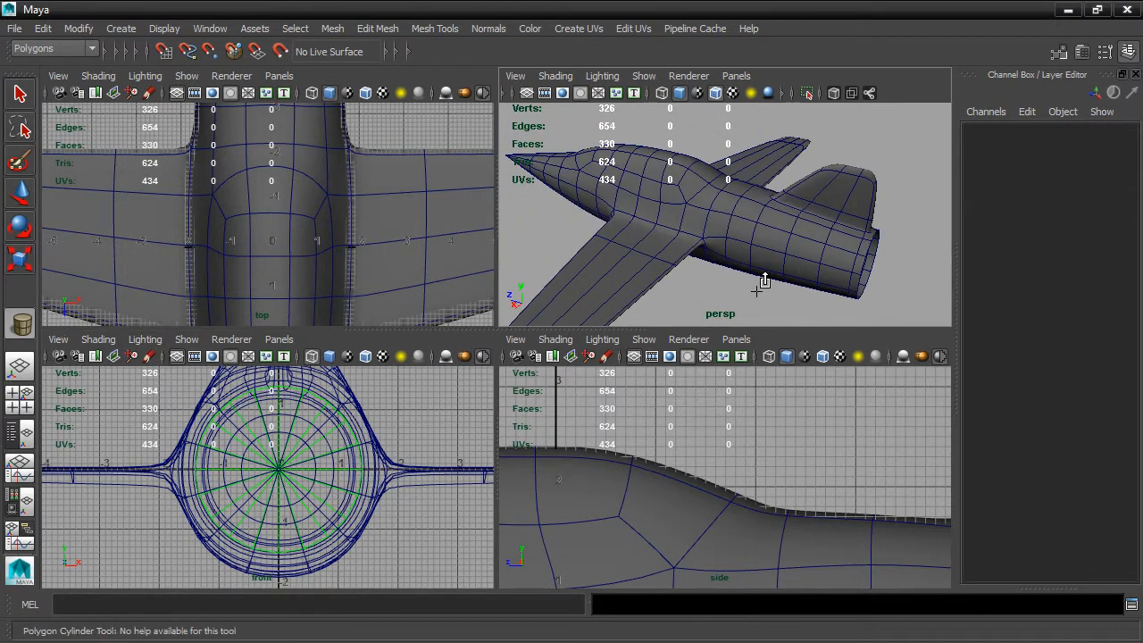
key("4")
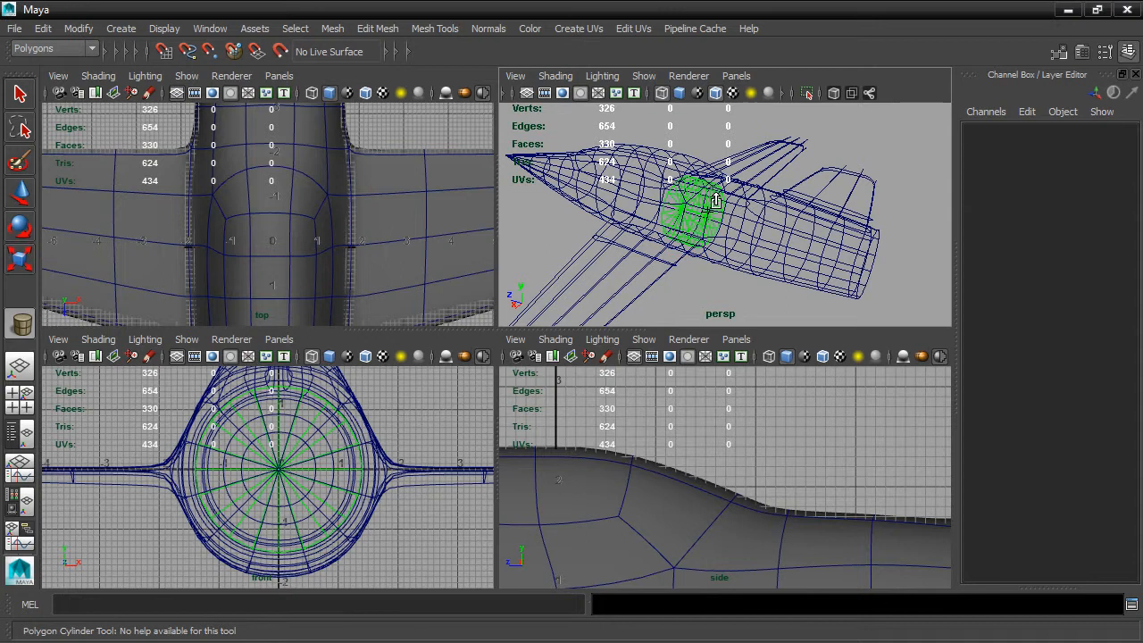
key("w")
left_click(688, 200)
mouse_move(803, 268)
left_mouse_down("alt")
mouse_move(727, 258)
mouse_move(798, 262)
left_mouse_up("alt")
left_click_drag(658, 174, 810, 238)
middle_click_drag(811, 238, 745, 248, "alt")
key("space")
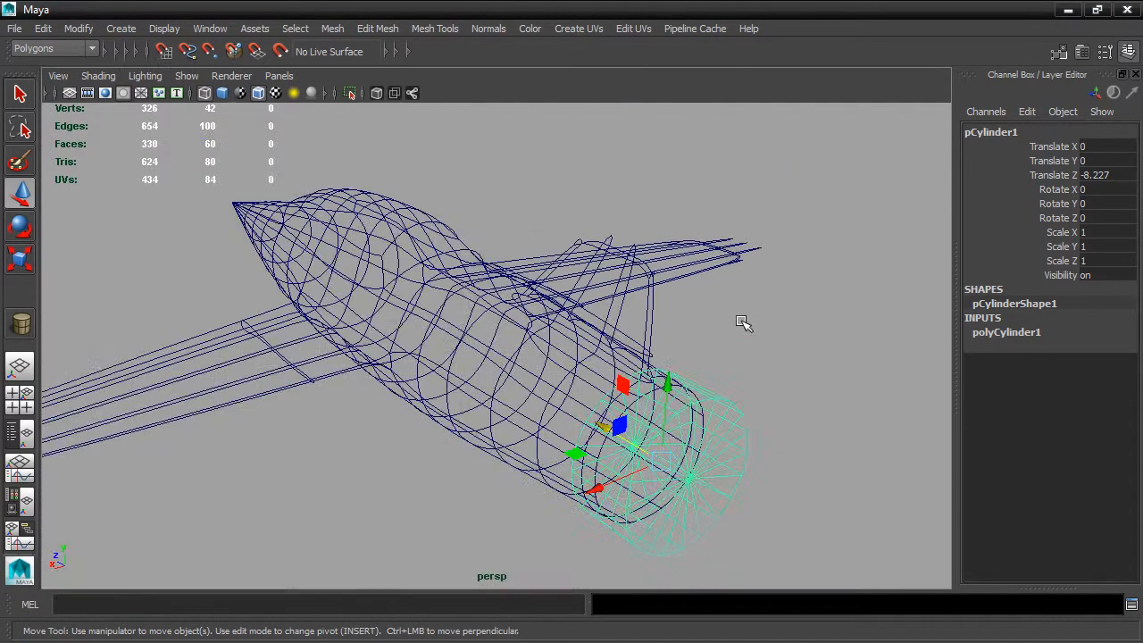
key("5")
middle_click_drag(742, 331, 706, 312, "alt")
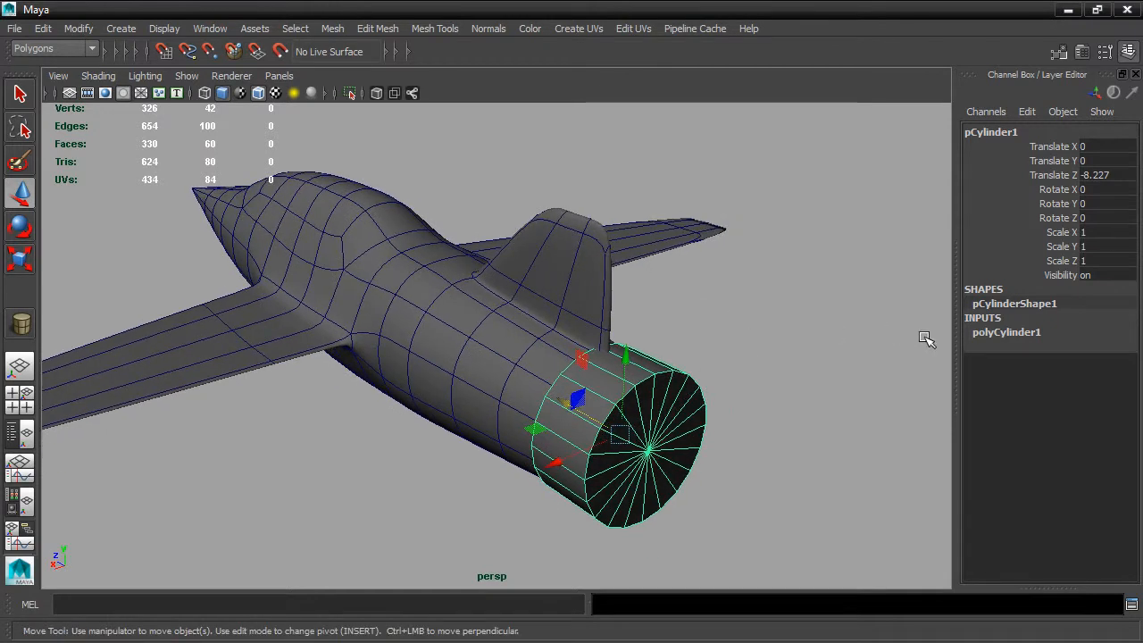
Set the cylinder's Subdivisions Axis to 12 and Subdivisions Caps to 0
left_click(991, 332)
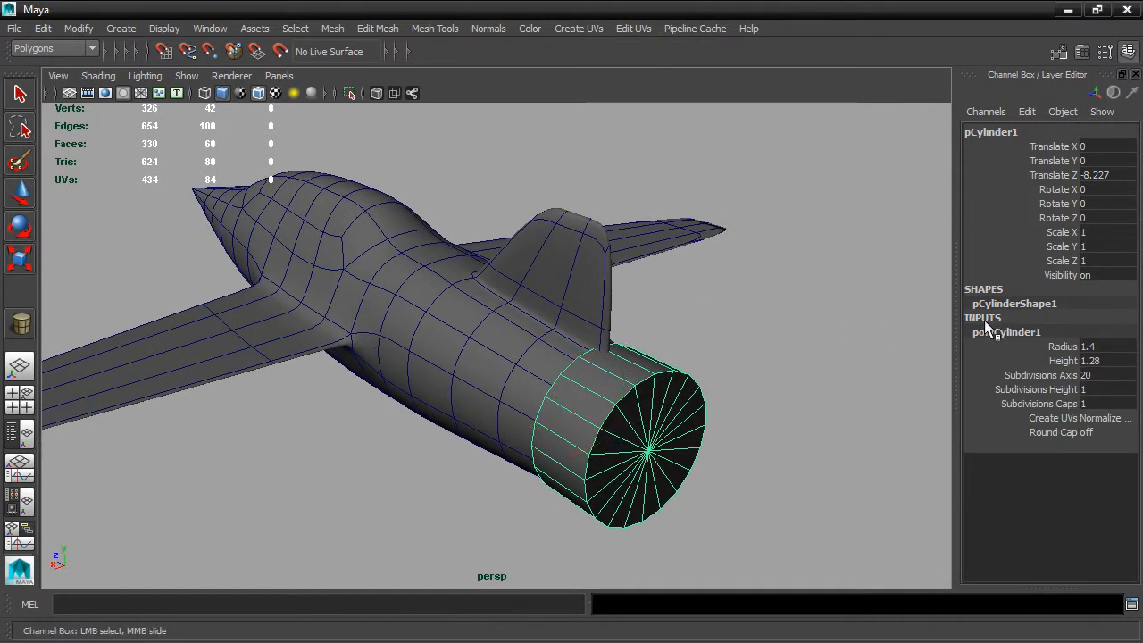
double_click(1110, 376)
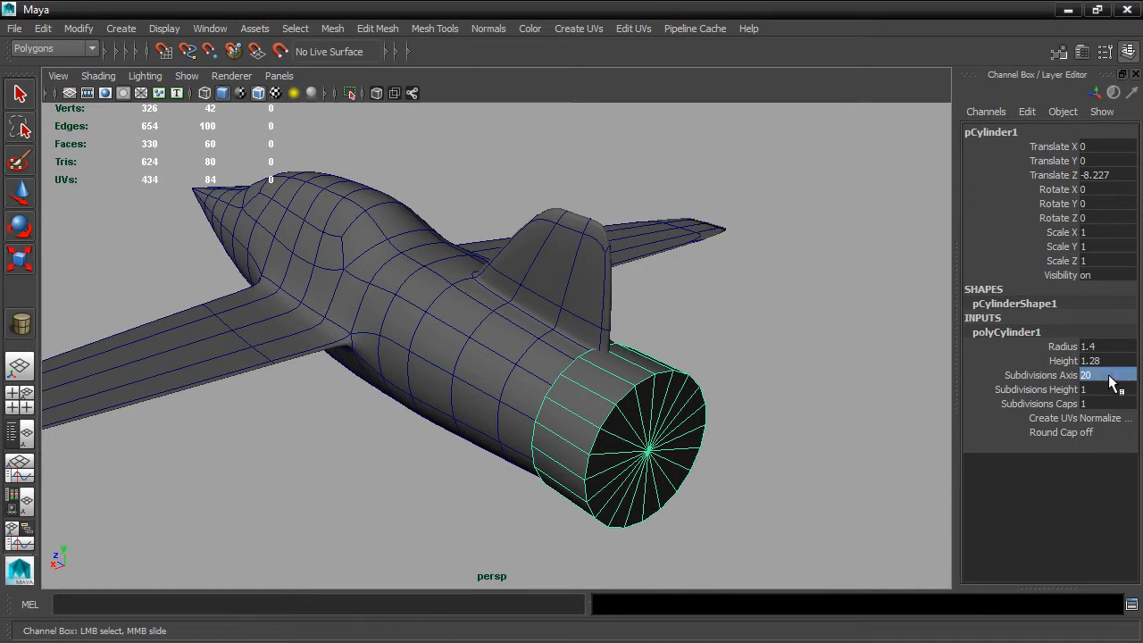
key("Return")
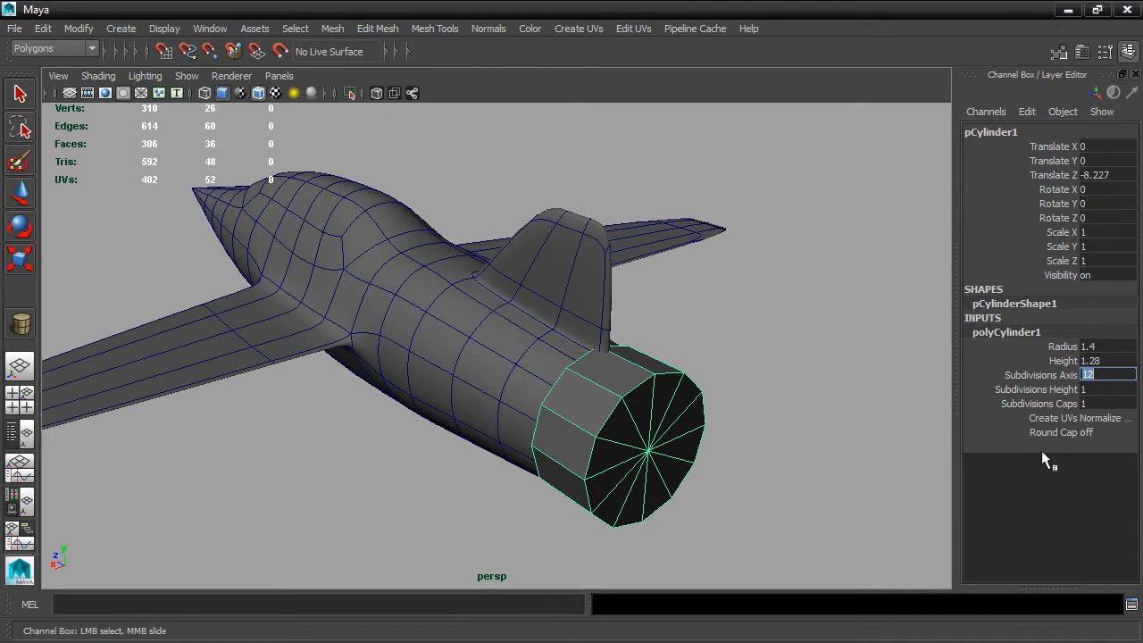
left_click(1087, 404)
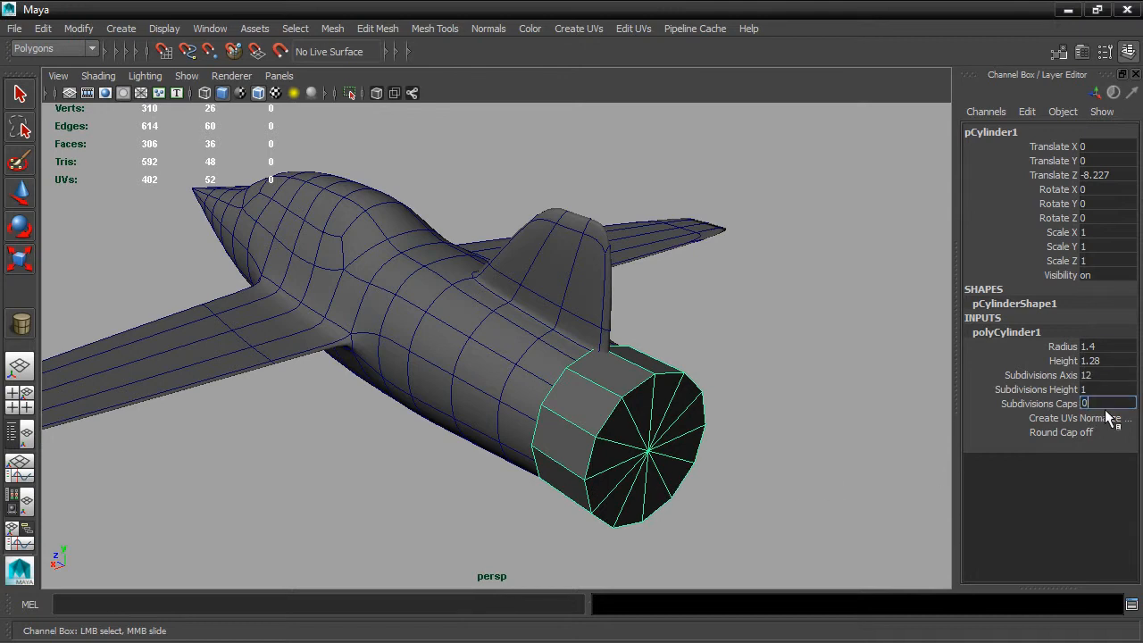
type("0")
key("Return")
left_click_drag(740, 391, 711, 388, "alt")
right_click_drag(712, 387, 765, 402, "alt")
left_click_drag(765, 402, 669, 375, "alt")
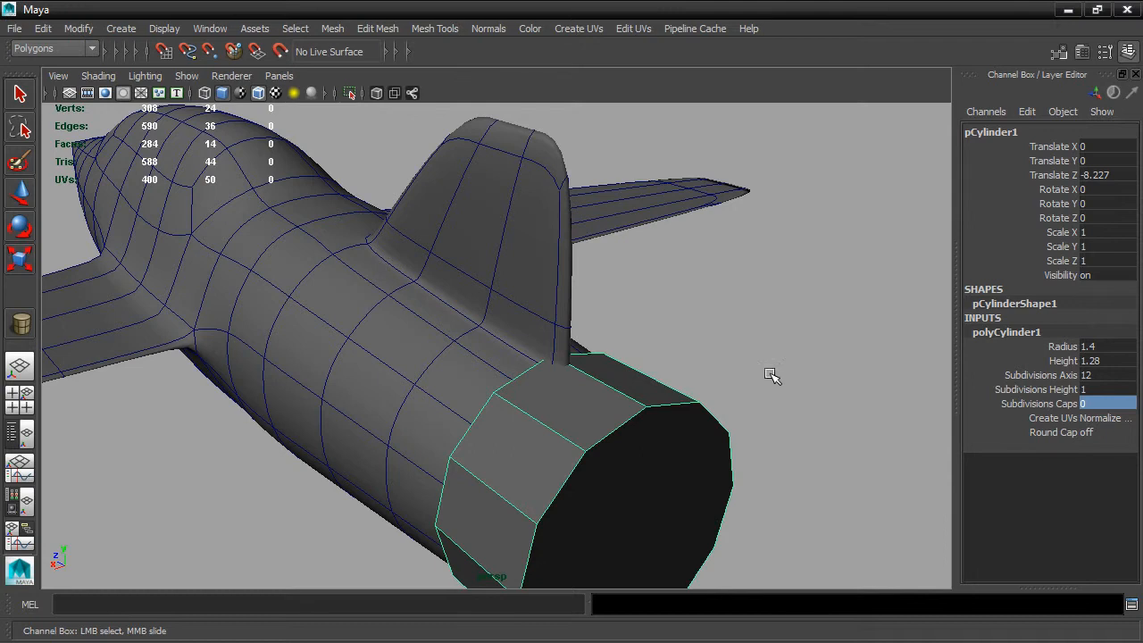
Set the cylinder's Rotate Z to 15
double_click(1092, 216)
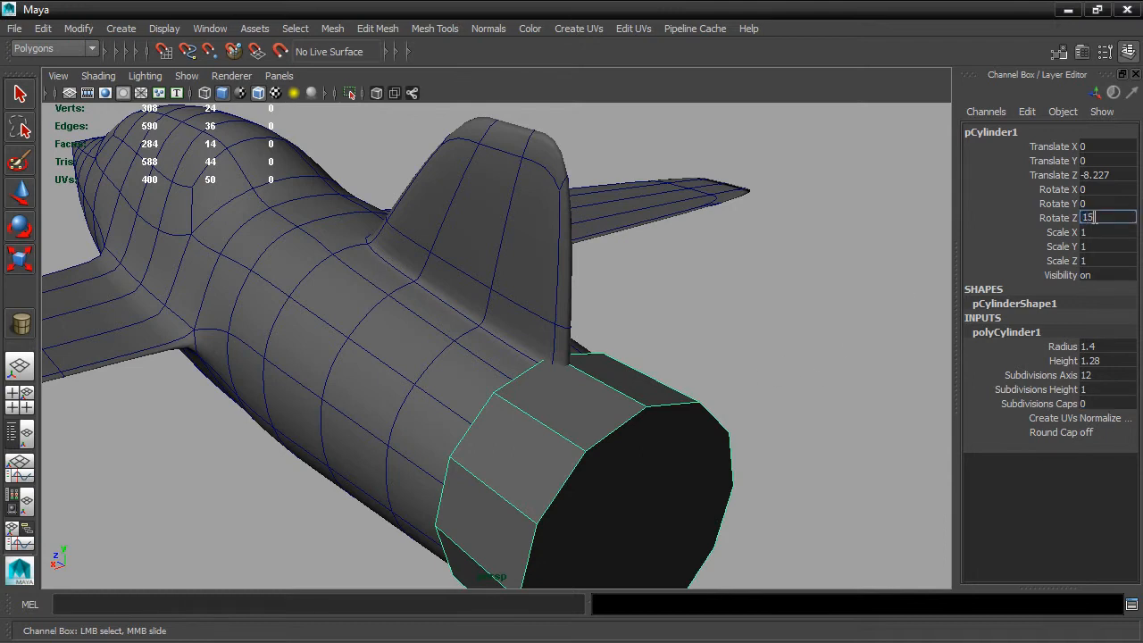
type("15")
key("Return")
left_click_drag(740, 307, 648, 286, "alt")
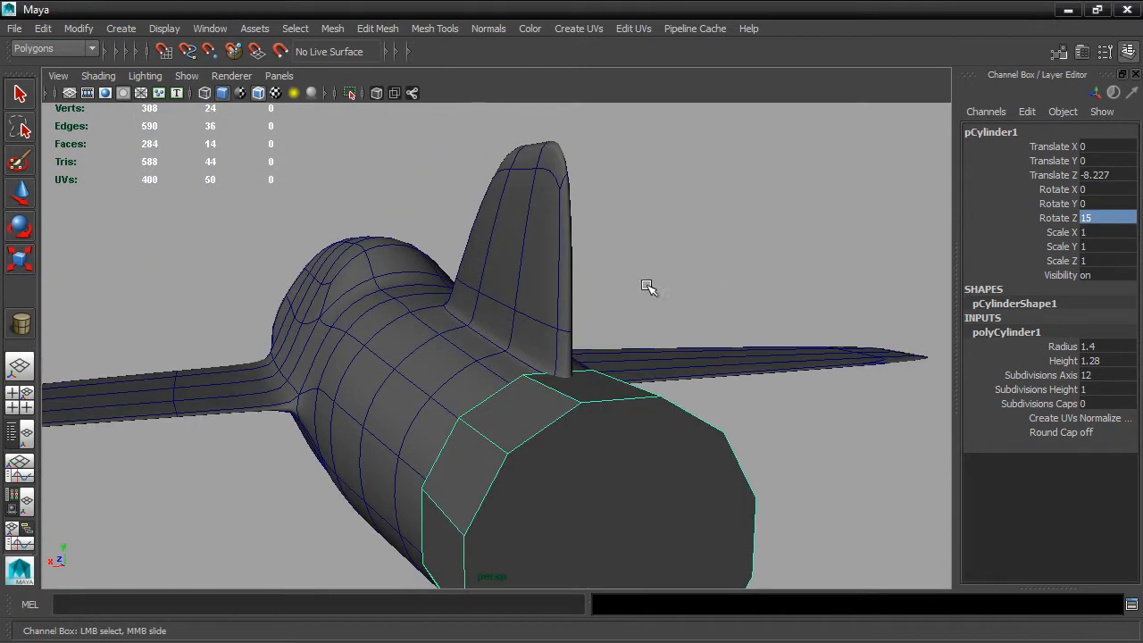
Examine how the cylinder's edges line up with the fuselage's edge lines in the front and perspective views
key("space")
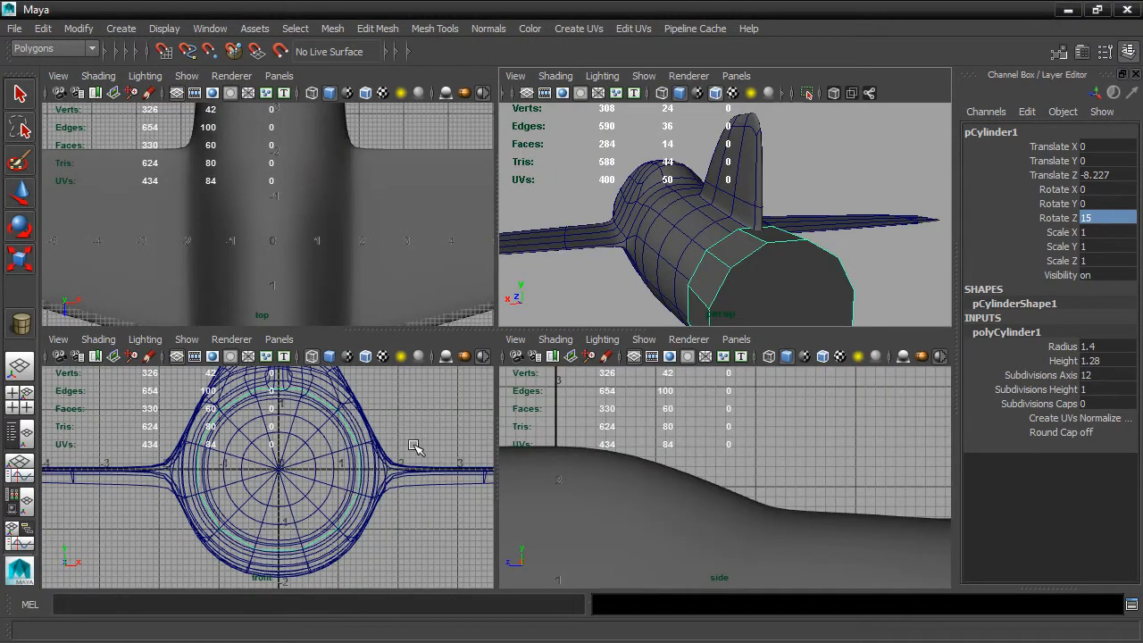
scroll(415, 447, "up", 2)
key("space")
middle_click_drag(517, 352, 474, 461, "alt")
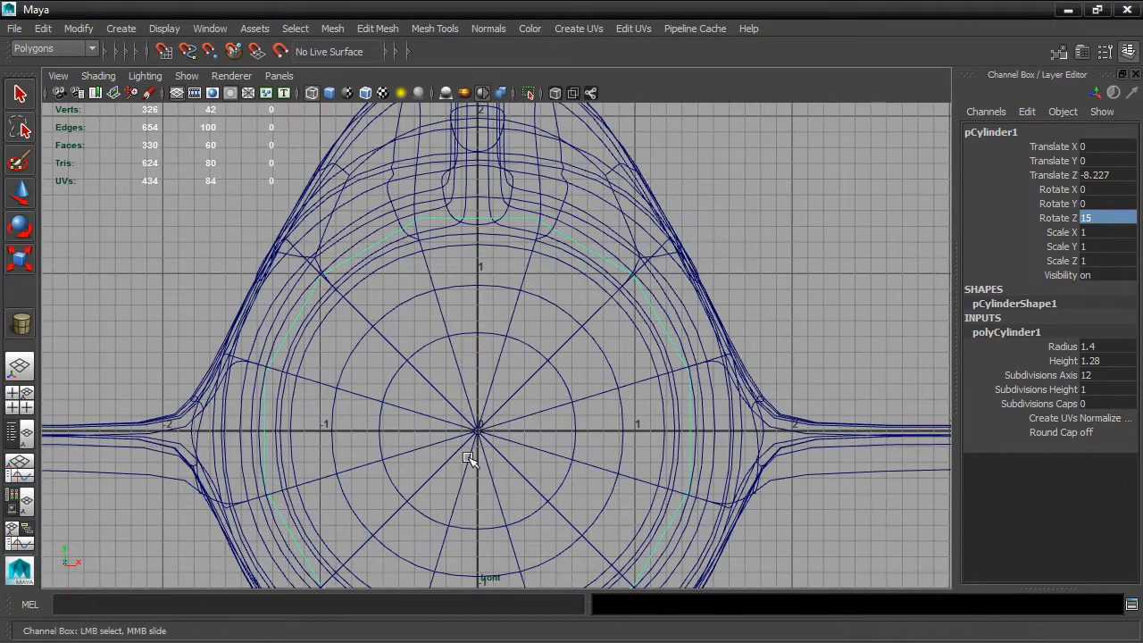
scroll(474, 461, "up", 1)
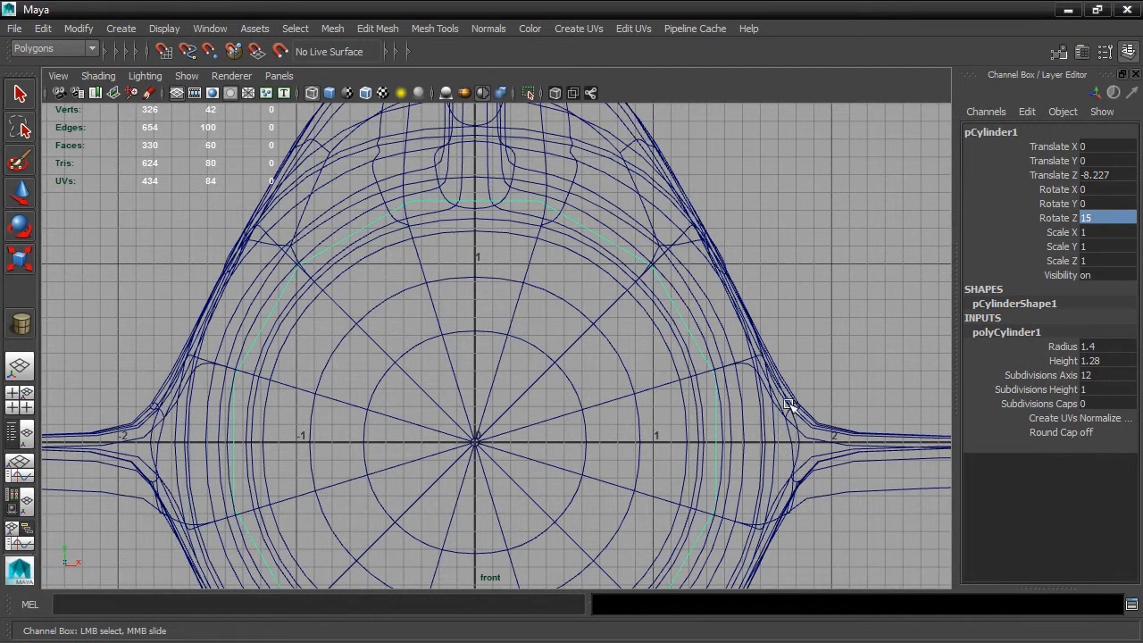
key("space")
left_click_drag(740, 285, 777, 306, "alt")
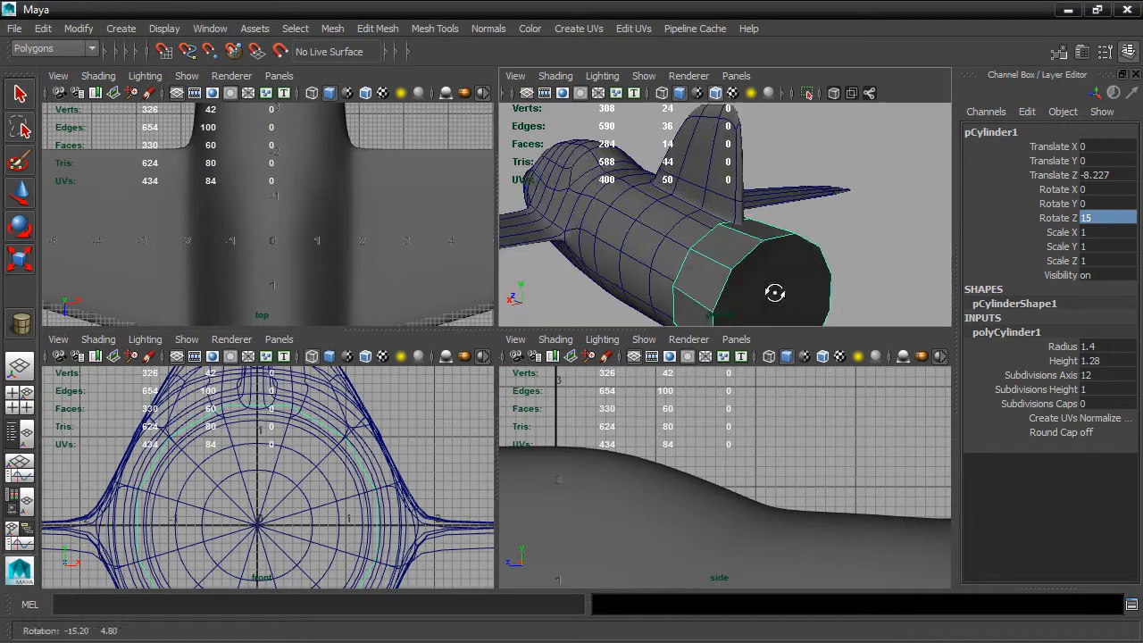
key("space")
middle_click_drag(735, 341, 735, 316, "alt")
left_click_drag(734, 316, 760, 313, "alt")
scroll(759, 313, "up", 2)
middle_click_drag(760, 313, 781, 300, "alt")
left_click_drag(780, 300, 704, 287, "alt")
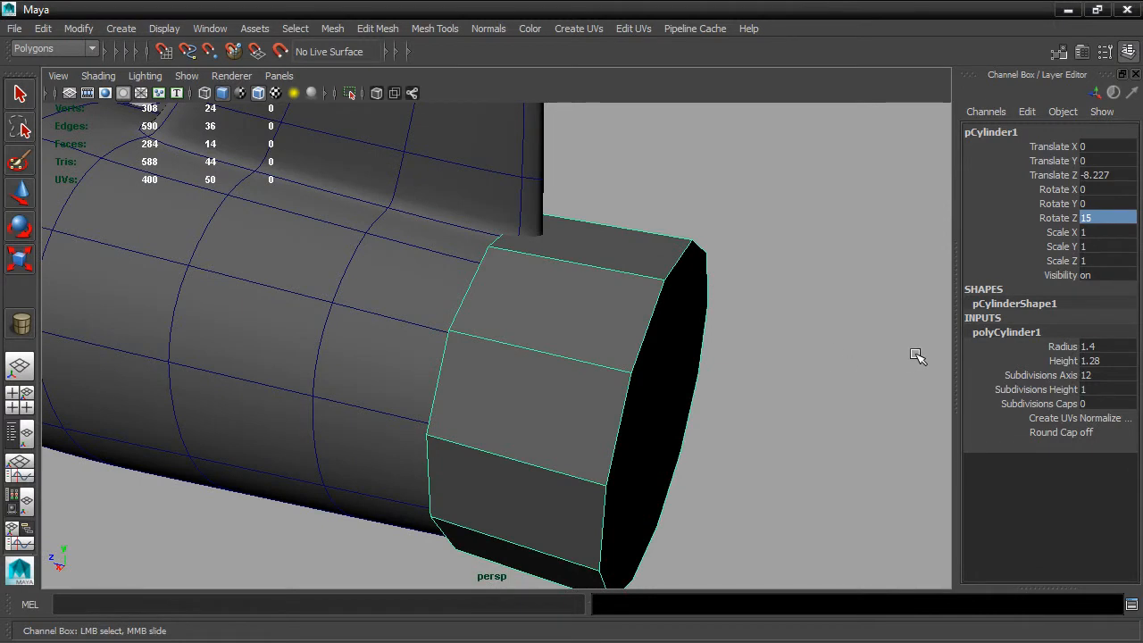
Set the cylinder's radius to 1.2 so that it fits inside the tail opening
left_click(1055, 348)
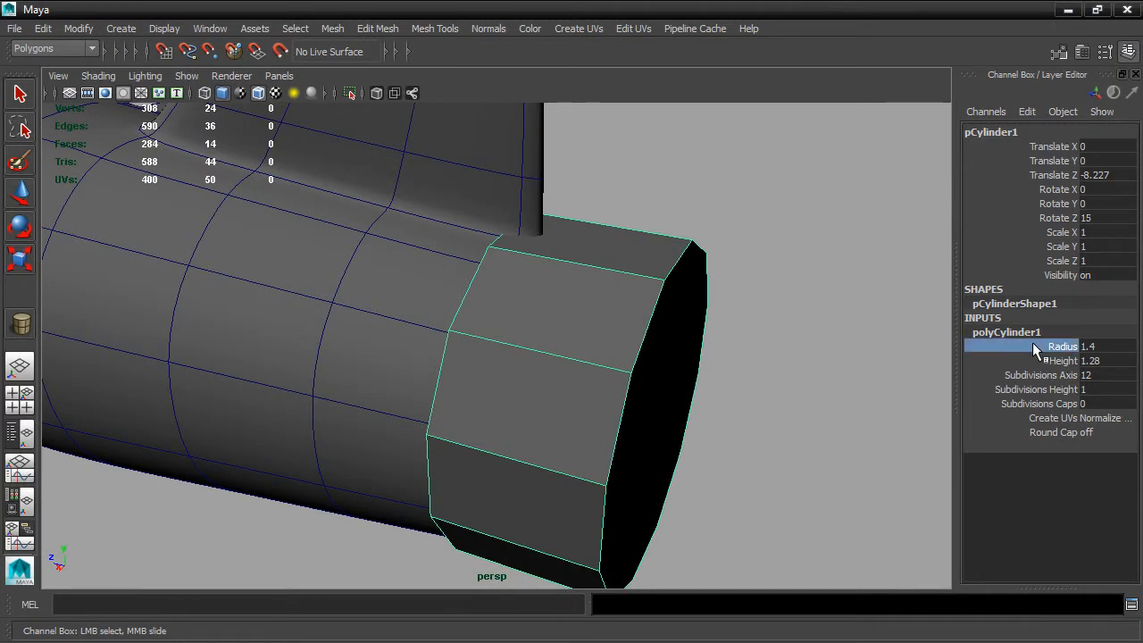
middle_click_drag(829, 390, 811, 387)
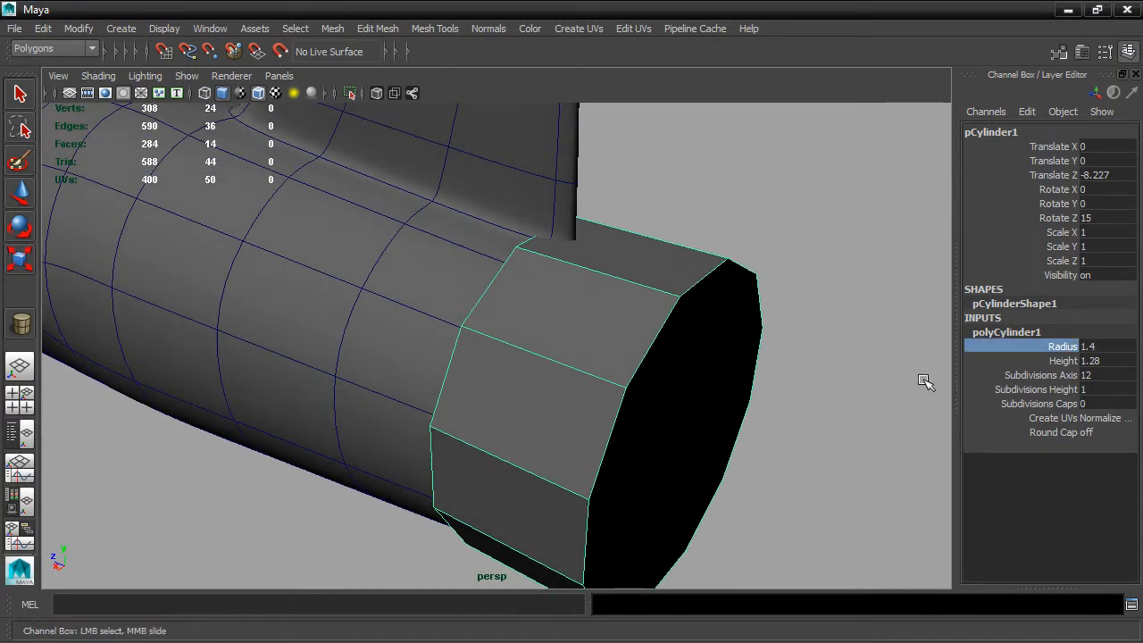
left_click(1091, 349)
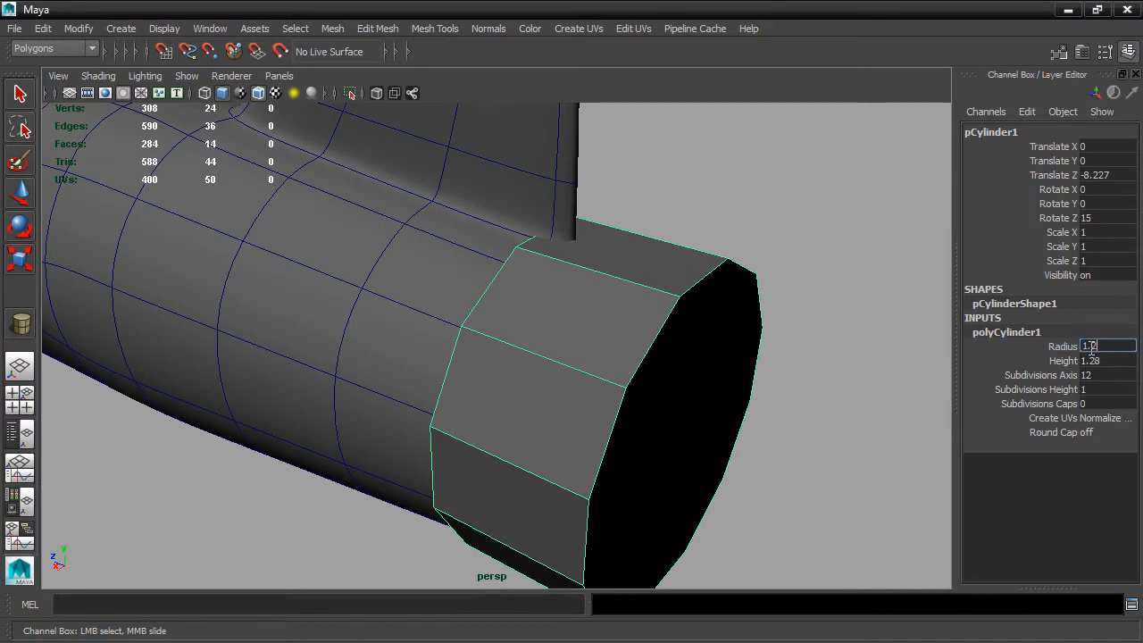
key("Return")
Move the cylinder back along Z to about -8.66, just behind the fuselage's rear rim
left_click_drag(780, 351, 717, 307, "alt")
left_click(19, 192)
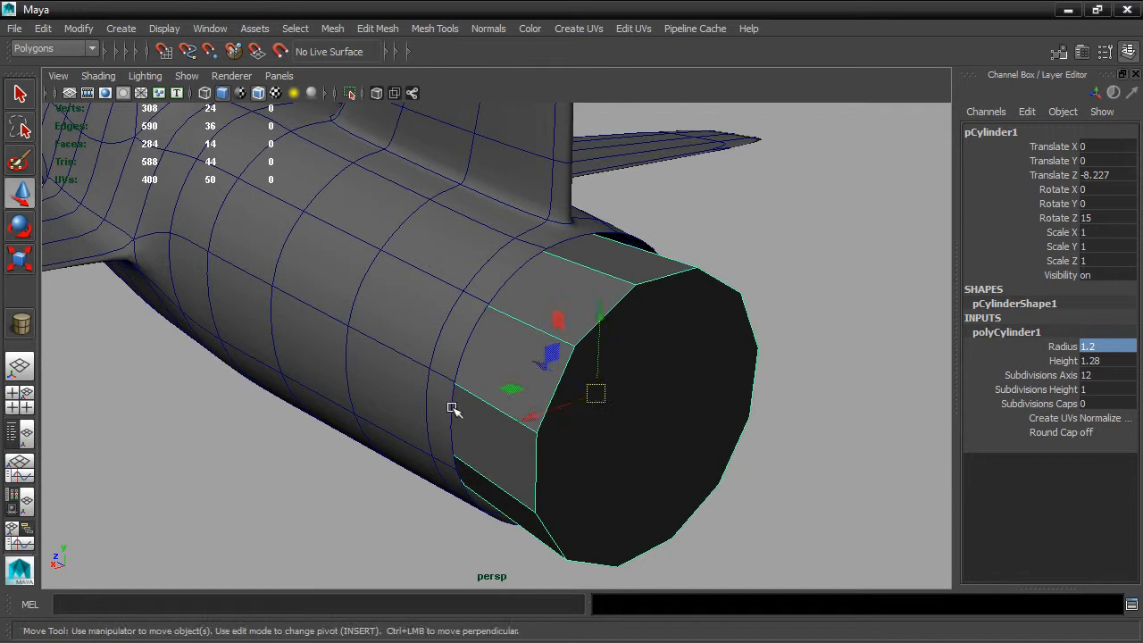
left_click_drag(352, 387, 561, 395, "alt")
left_click_drag(484, 377, 535, 385)
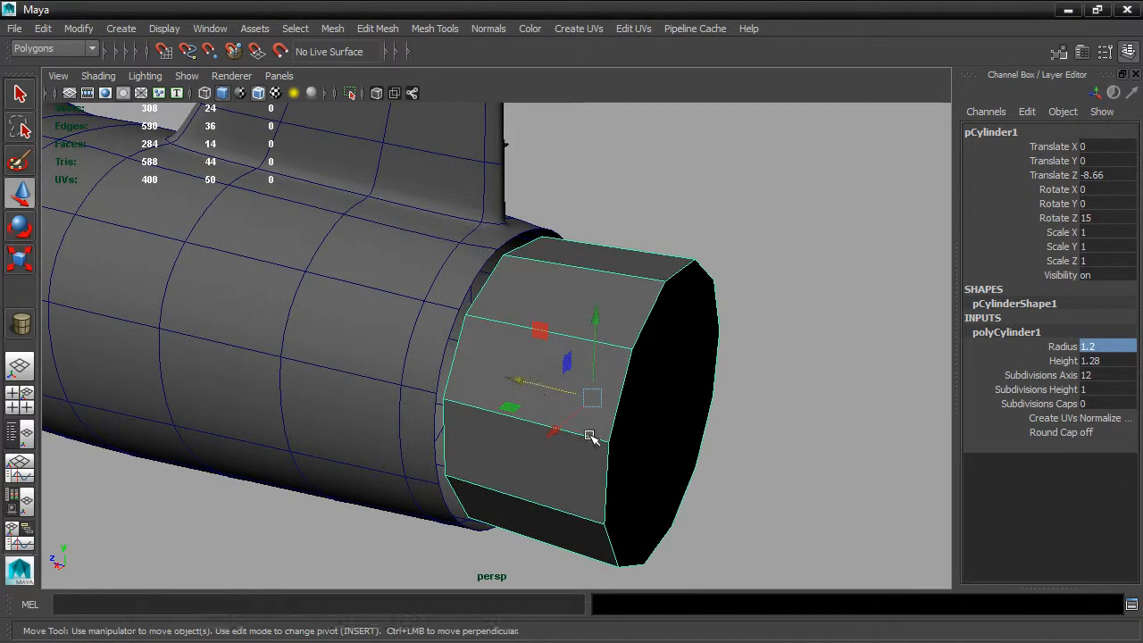
Display the side view of the tail joint shaded, with X-Ray and Wireframe on Shaded turned on
key("space")
scroll(679, 479, "down", 5)
middle_click_drag(733, 475, 648, 441, "alt")
scroll(648, 441, "up", 3)
middle_click_drag(732, 452, 687, 443, "alt")
scroll(688, 451, "up", 3)
scroll(691, 457, "down", 3)
key("space")
scroll(663, 449, "up", 3)
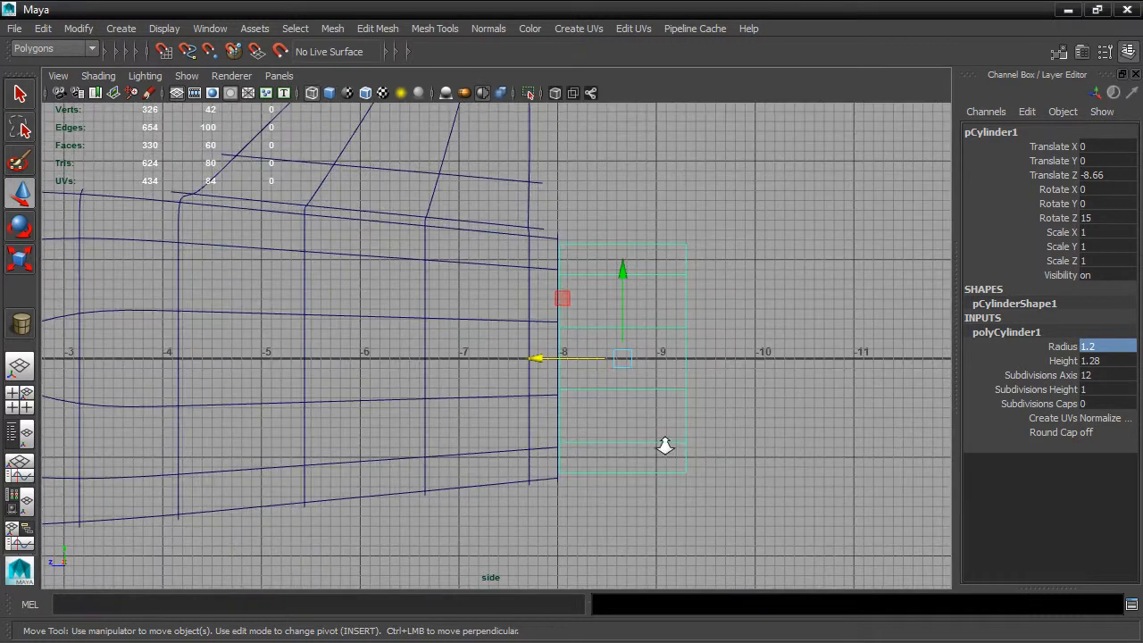
key("5")
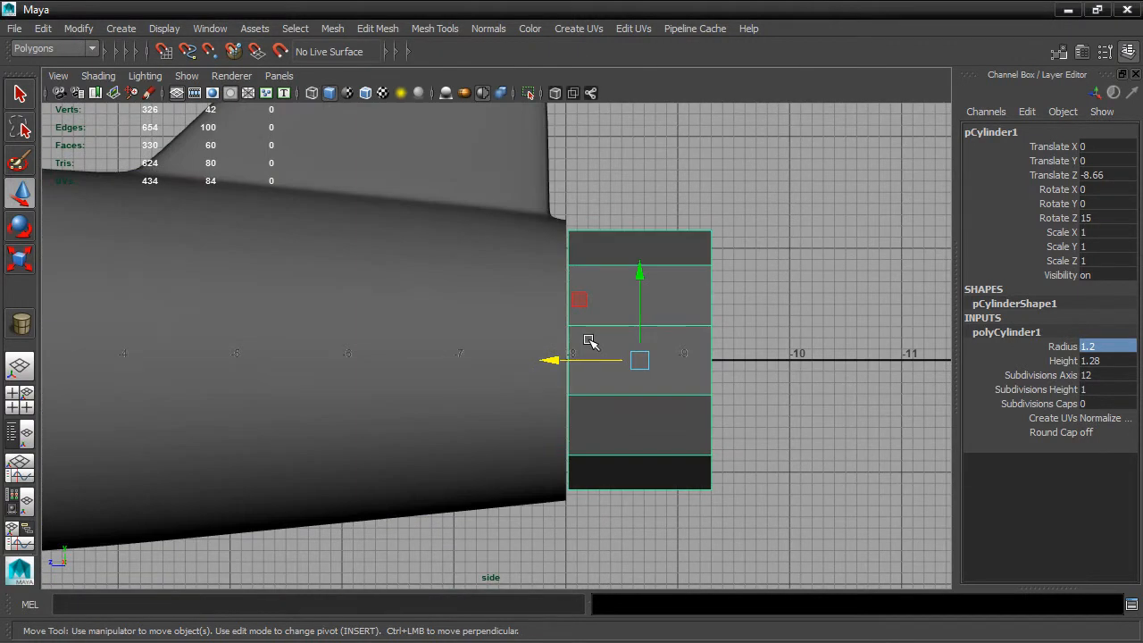
left_click(554, 93)
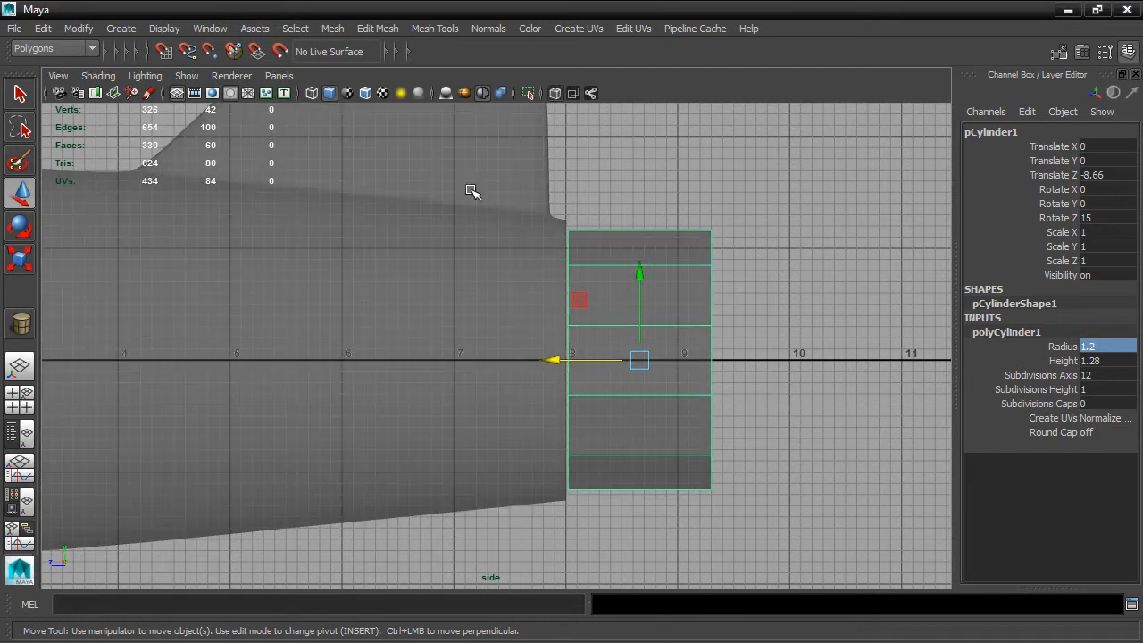
left_click(367, 92)
Nudge the cylinder forward along Z to about -8.636 so its front edge meets the fuselage's rear rim
left_click_drag(545, 358, 543, 360)
scroll(556, 361, "up", 1)
scroll(563, 362, "up", 2)
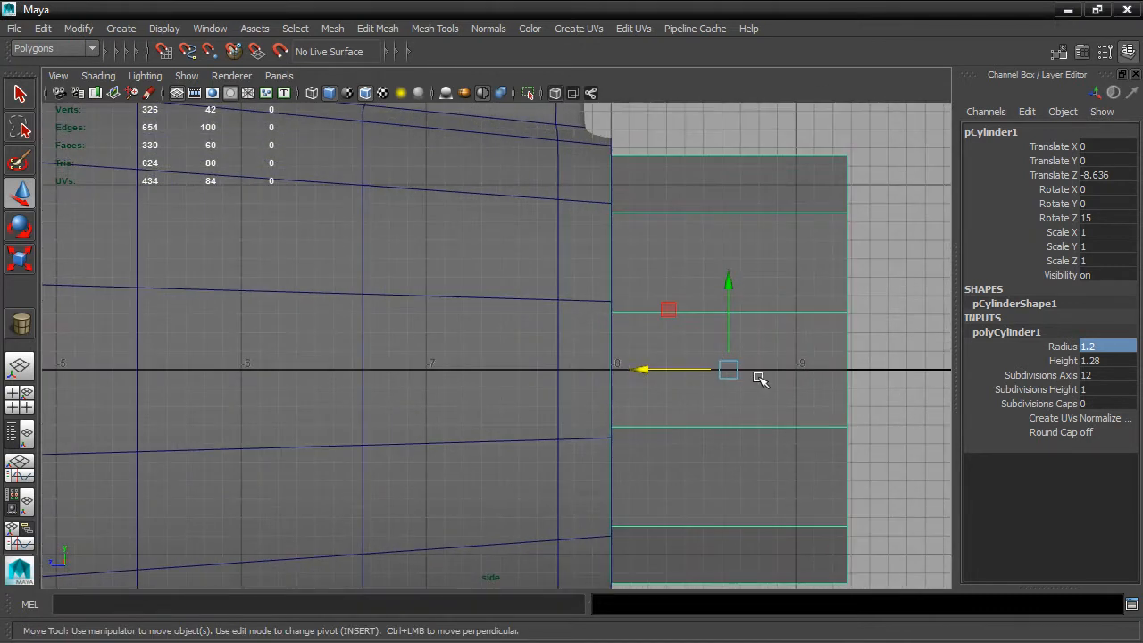
Set the cylinder's radius to 1.25 to match the fuselage's rear rim more closely
scroll(807, 375, "down", 3)
right_click_drag(652, 346, 1139, 300, "alt")
middle_click_drag(893, 344, 893, 321, "alt")
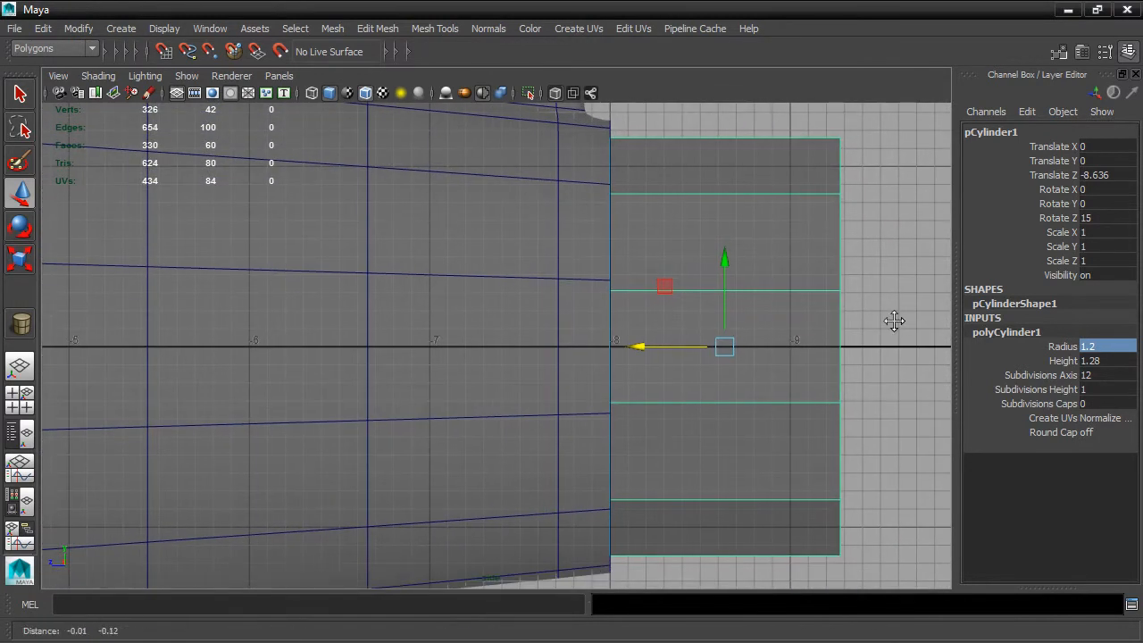
left_click(1098, 346)
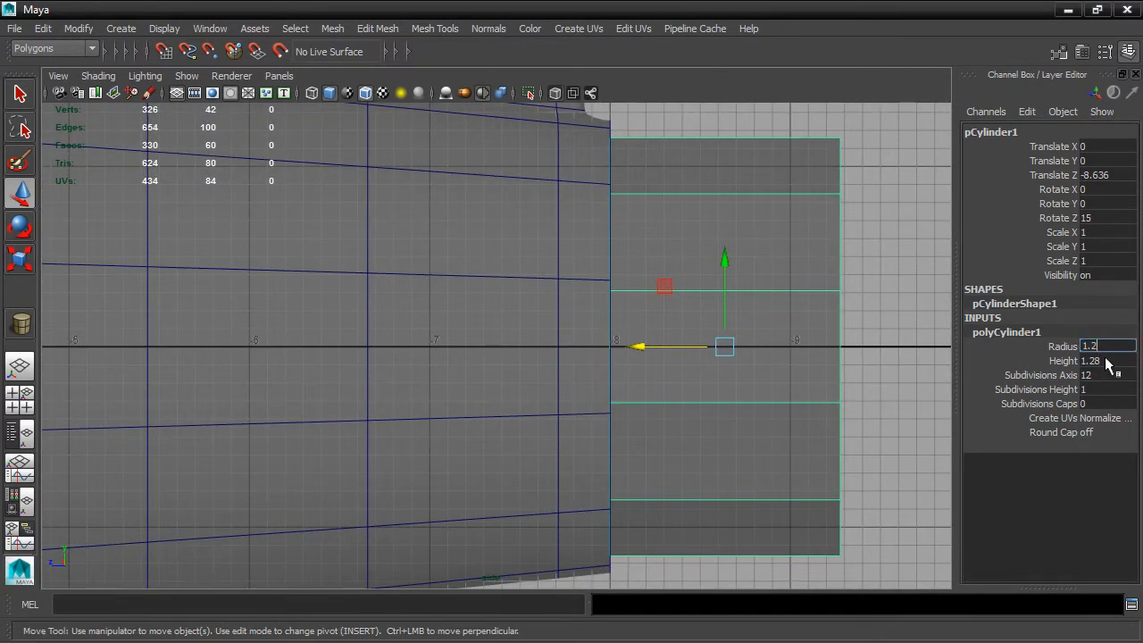
type("5")
key("Return")
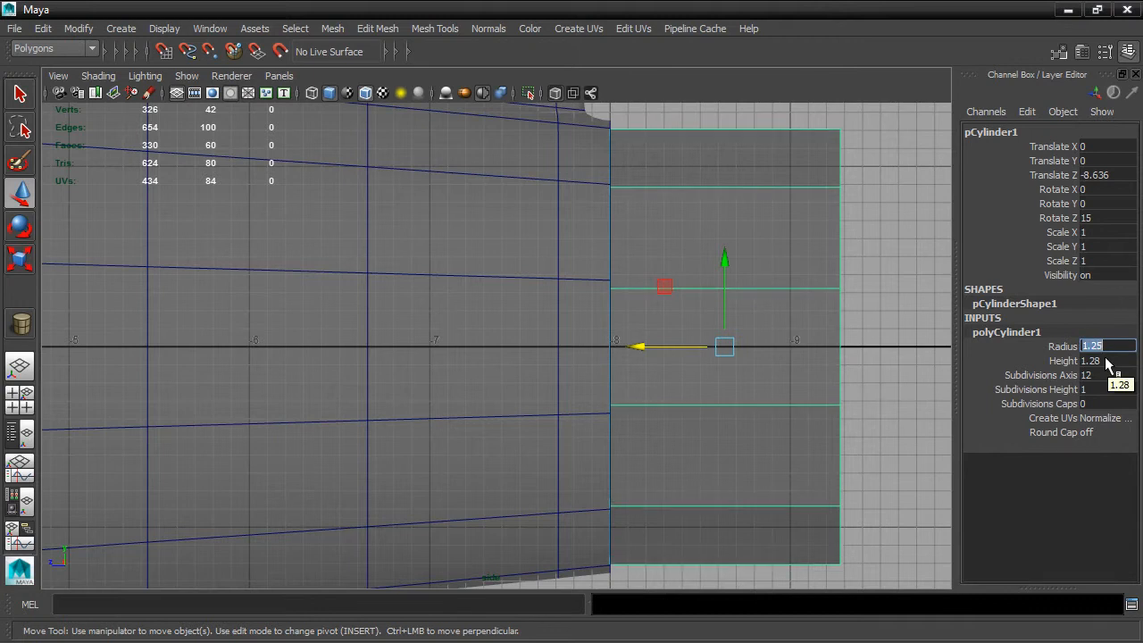
Set the cylinder's radius to 1.27 and inspect the joint with the fuselage rim in the perspective view
left_click(1109, 345)
type("7")
key("Return")
key("Return")
key("space")
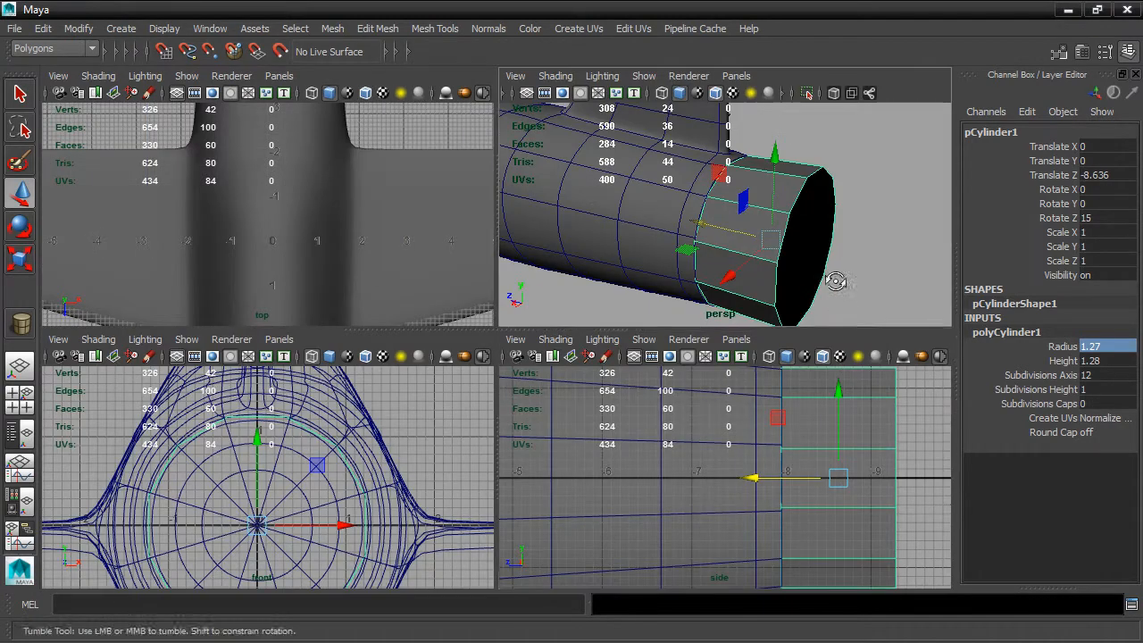
key("space")
scroll(723, 346, "up", 5)
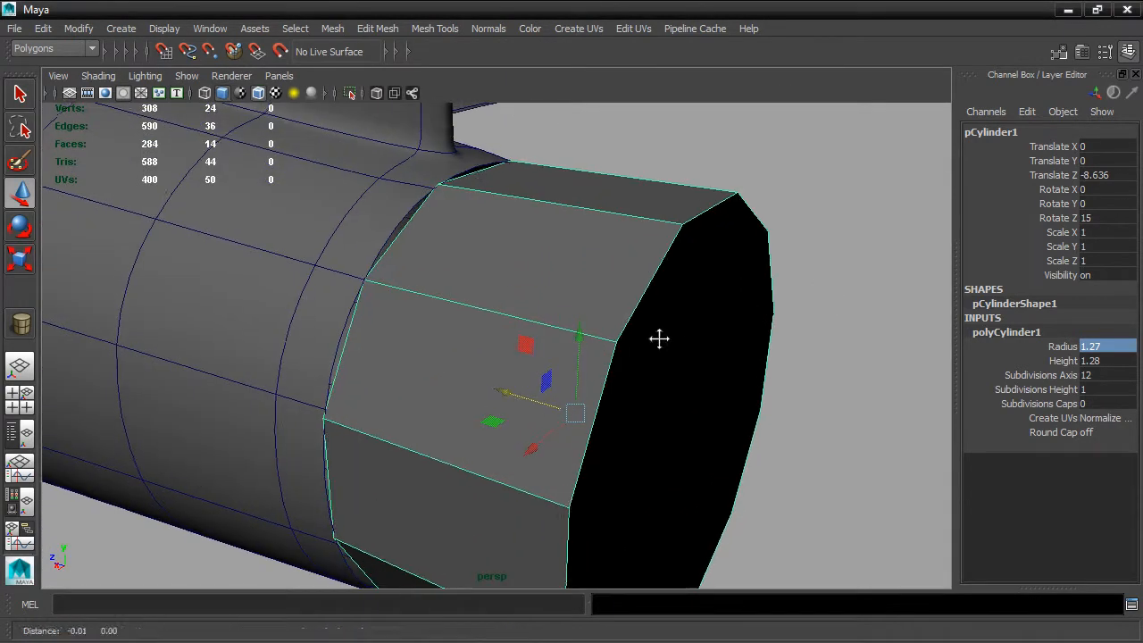
middle_click_drag(681, 332, 698, 351, "alt")
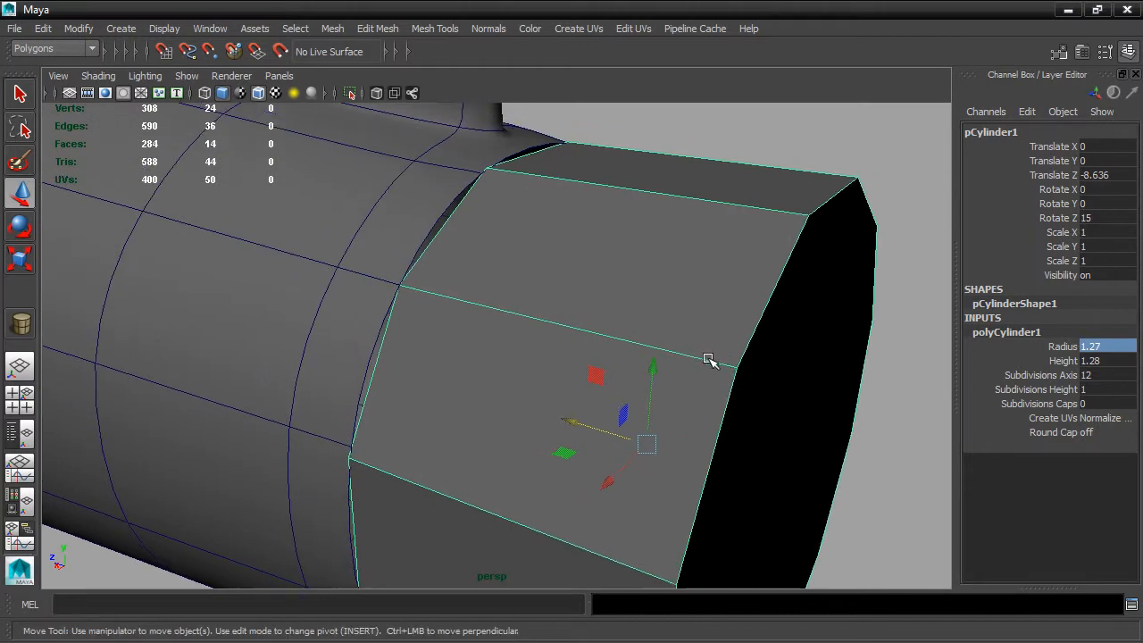
With point snapping on, display the fuselage unsmoothed and select its upper rear-rim vertex nearest the cylinder's corner
left_click(208, 52)
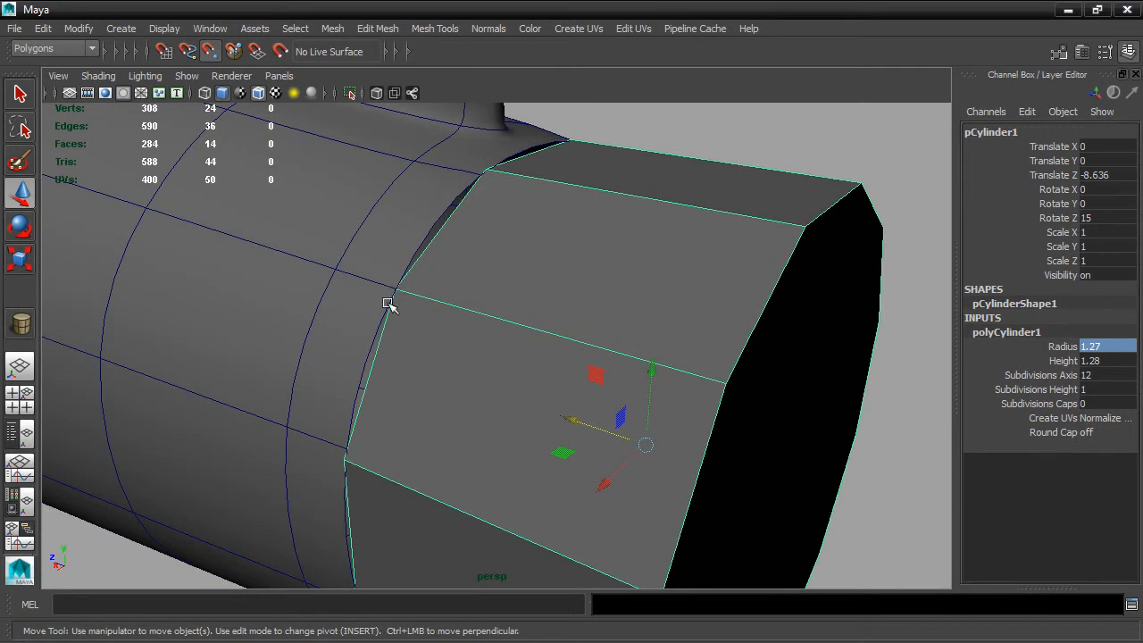
left_click(388, 288)
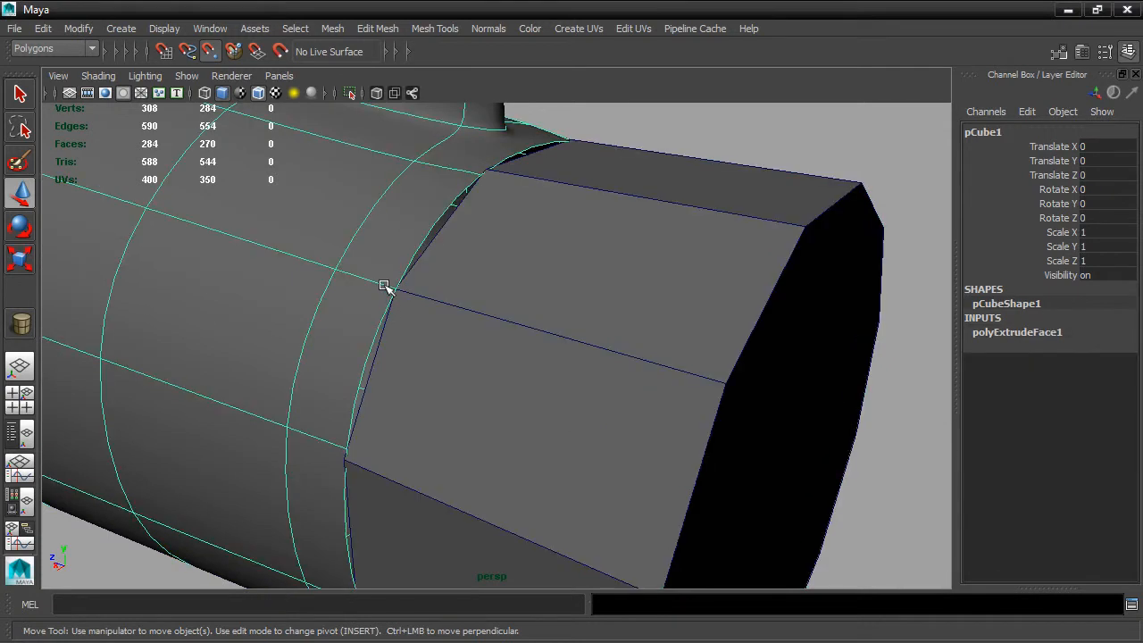
key("1")
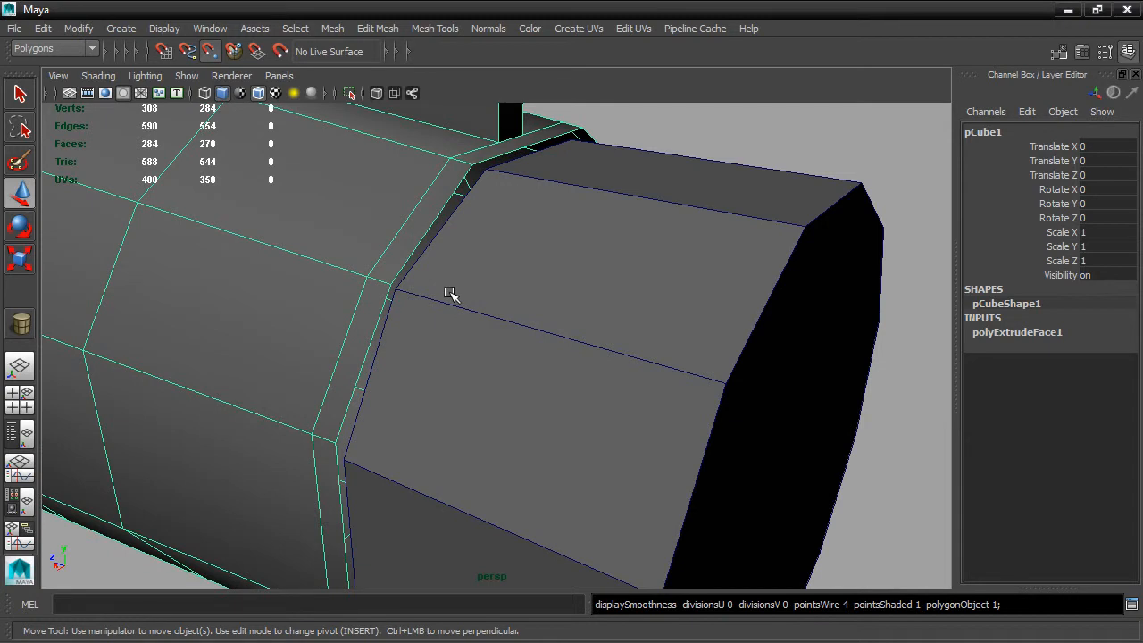
right_click(384, 278)
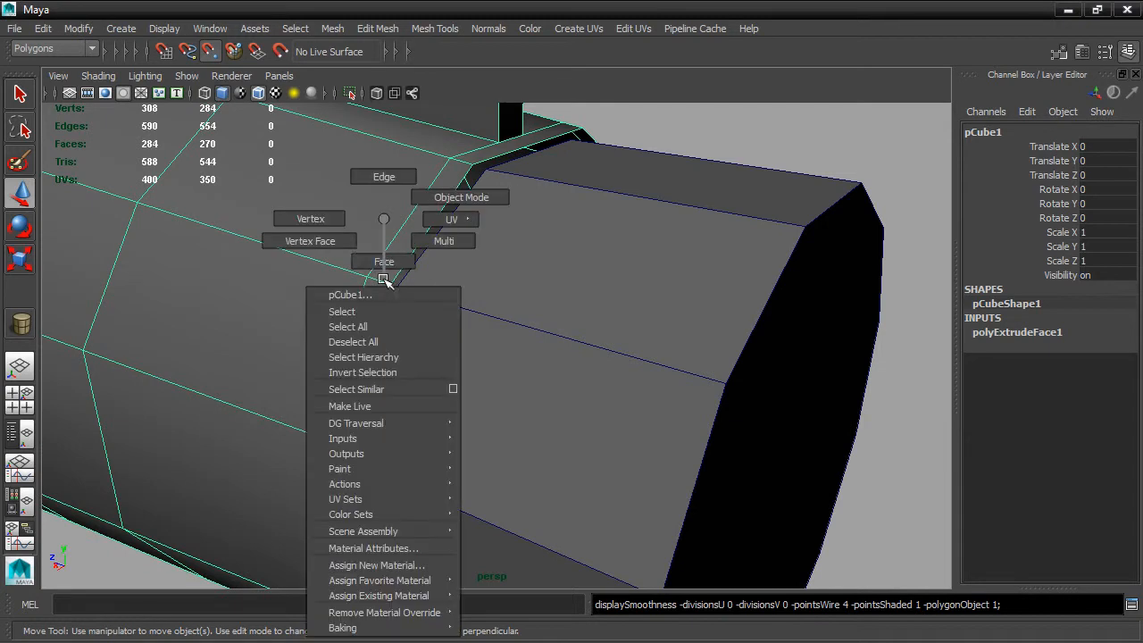
right_click_drag(377, 271, 306, 222)
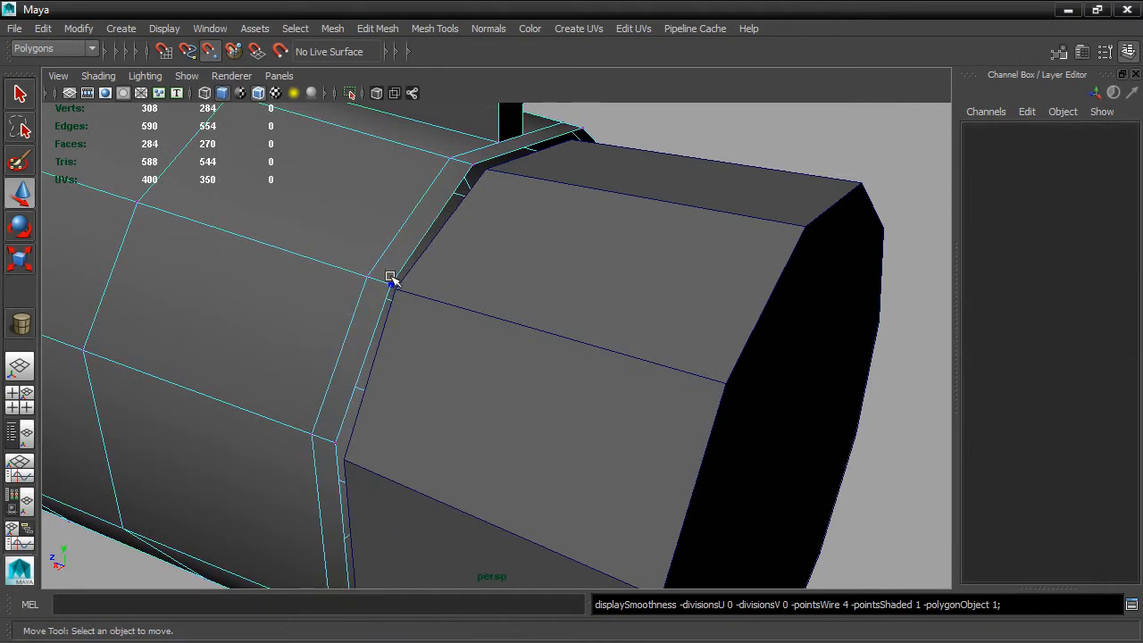
left_click(389, 280)
Try to snap the selected fuselage rim vertex onto the cylinder's corner without soft selection
left_click_drag(471, 388, 510, 390, "alt")
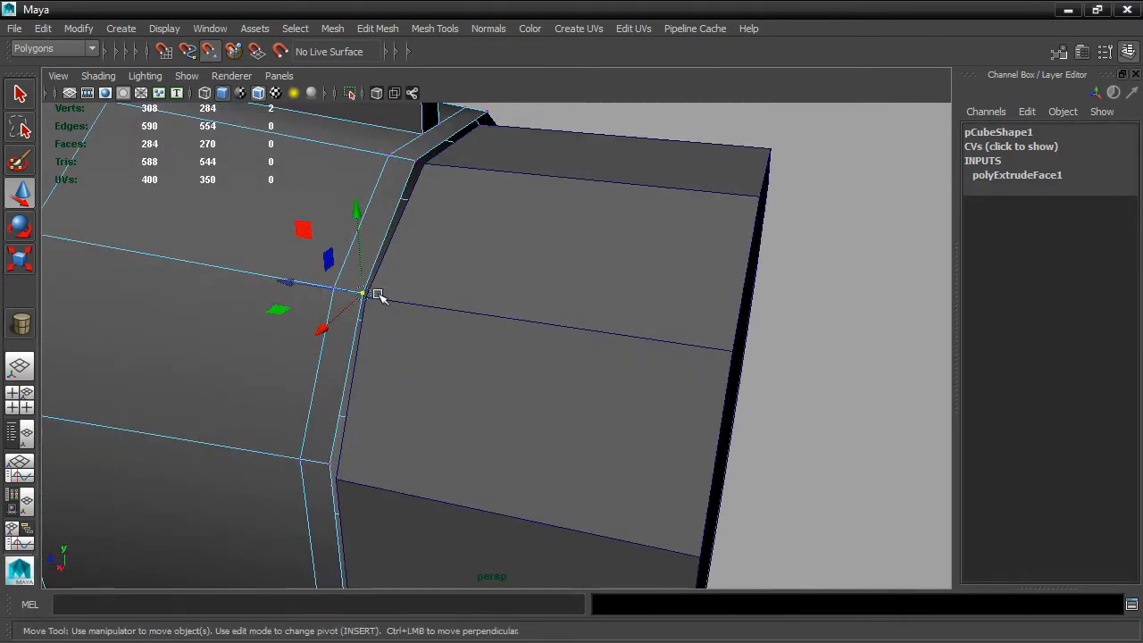
left_click_drag(453, 403, 490, 351, "alt")
middle_click_drag(490, 354, 695, 433, "alt")
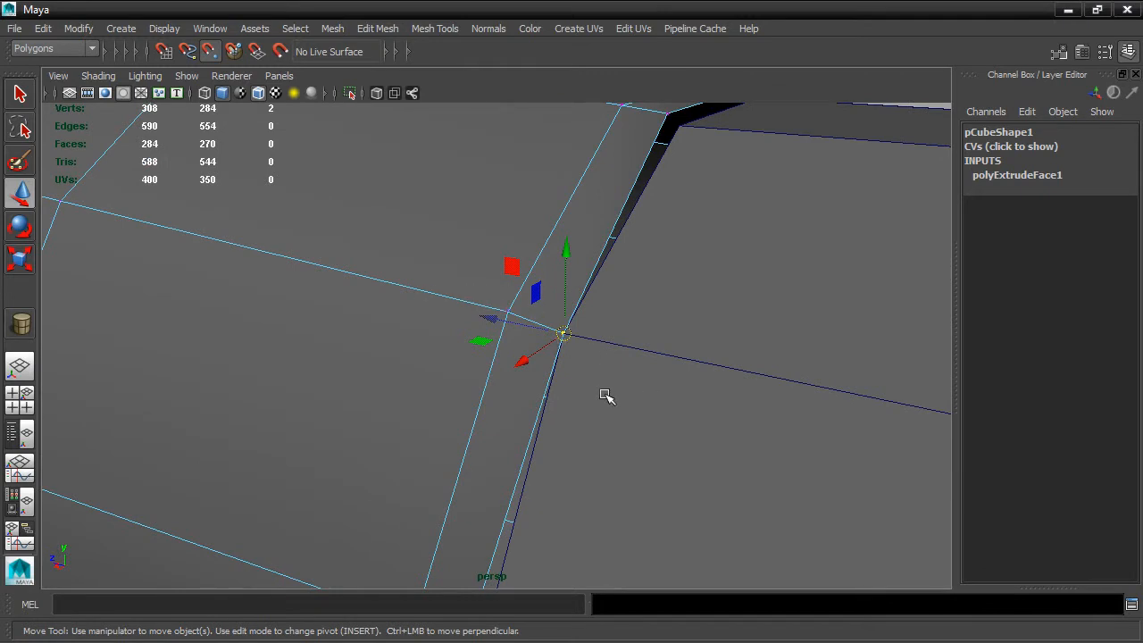
key("ctrl+z")
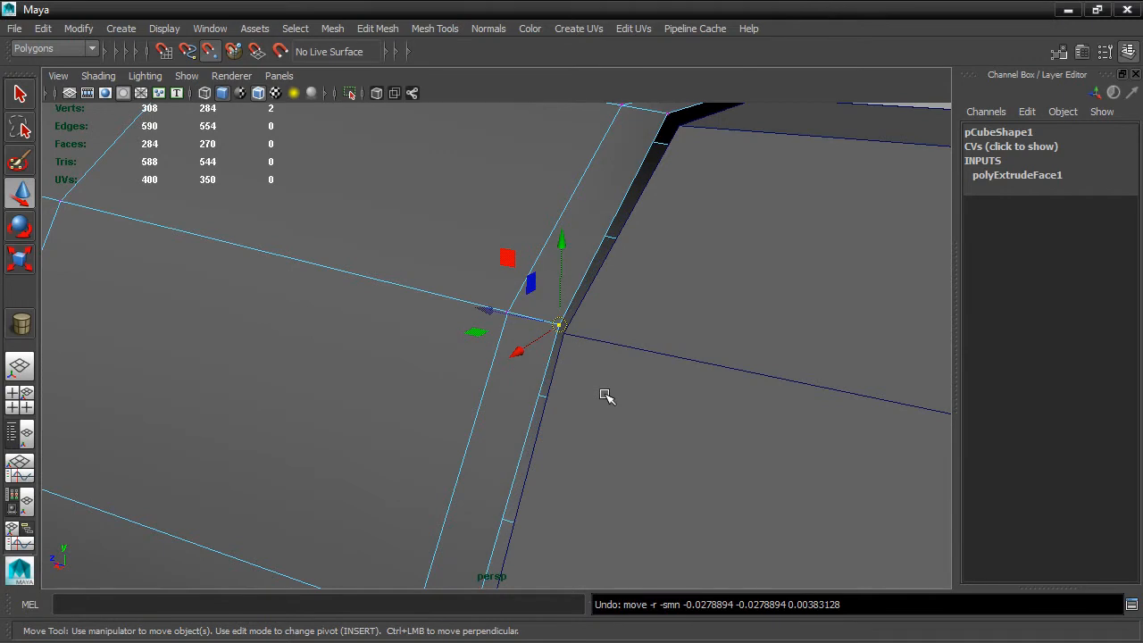
Turn on soft selection with a falloff radius of about 28.89 and snap the rim vertex onto the cylinder's corner
key("b")
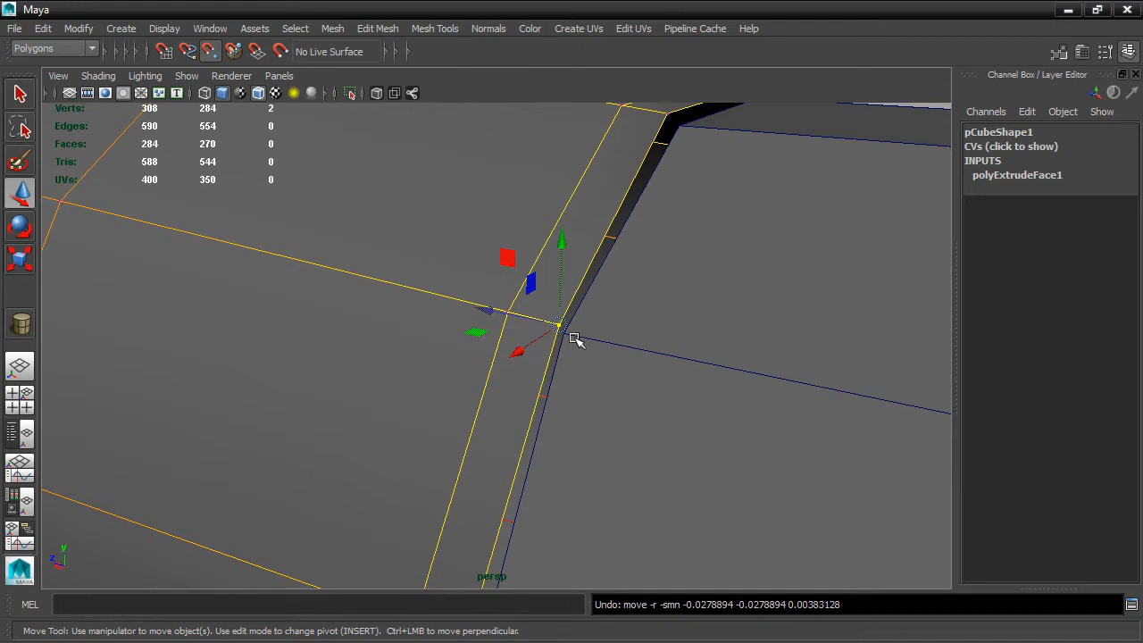
left_click_drag(583, 336, 734, 329)
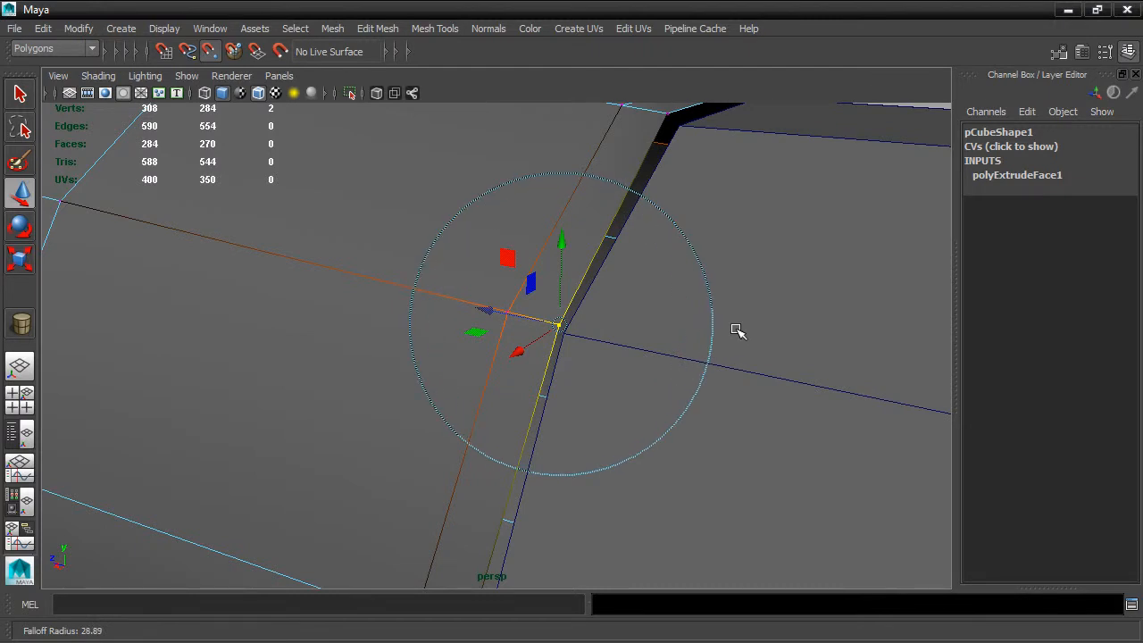
left_click_drag(557, 325, 560, 334)
Snap the rim vertex beside the vertical fin onto its matching cylinder corner and restore the fuselage's smooth preview
left_click_drag(637, 397, 327, 256, "alt")
left_click_drag(390, 298, 401, 298)
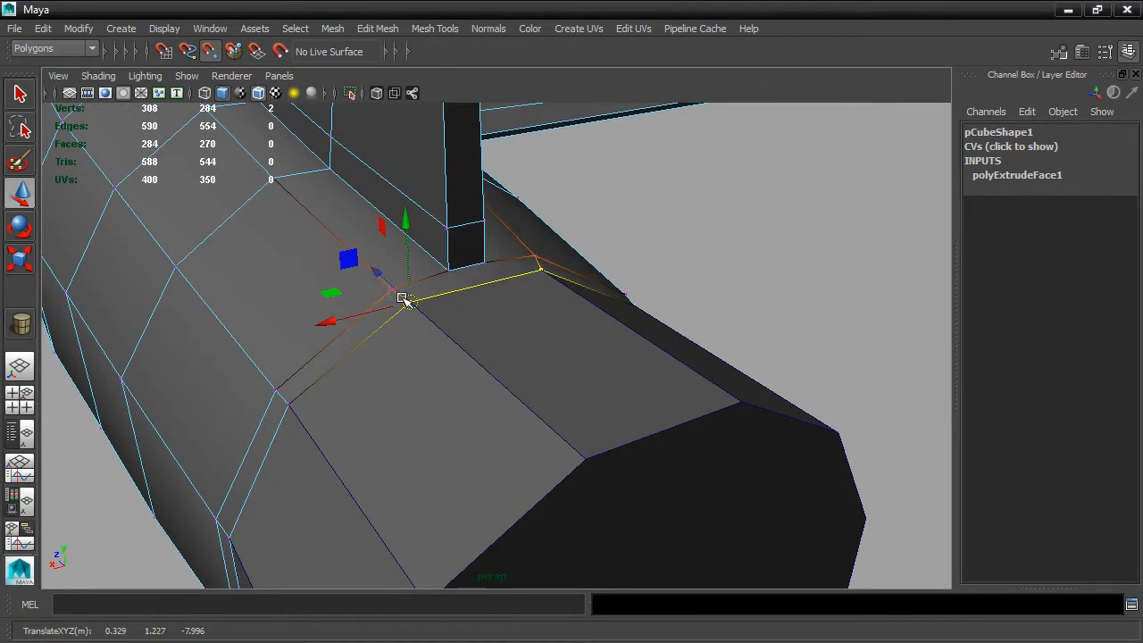
left_click_drag(554, 325, 759, 229, "alt")
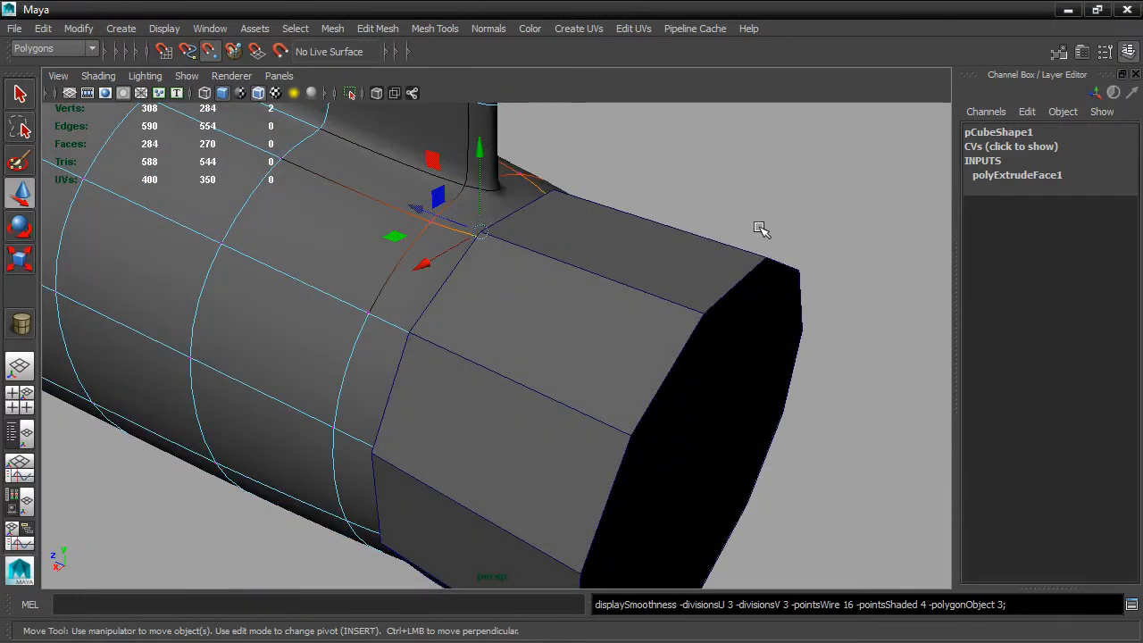
left_click_drag(644, 317, 599, 310, "alt")
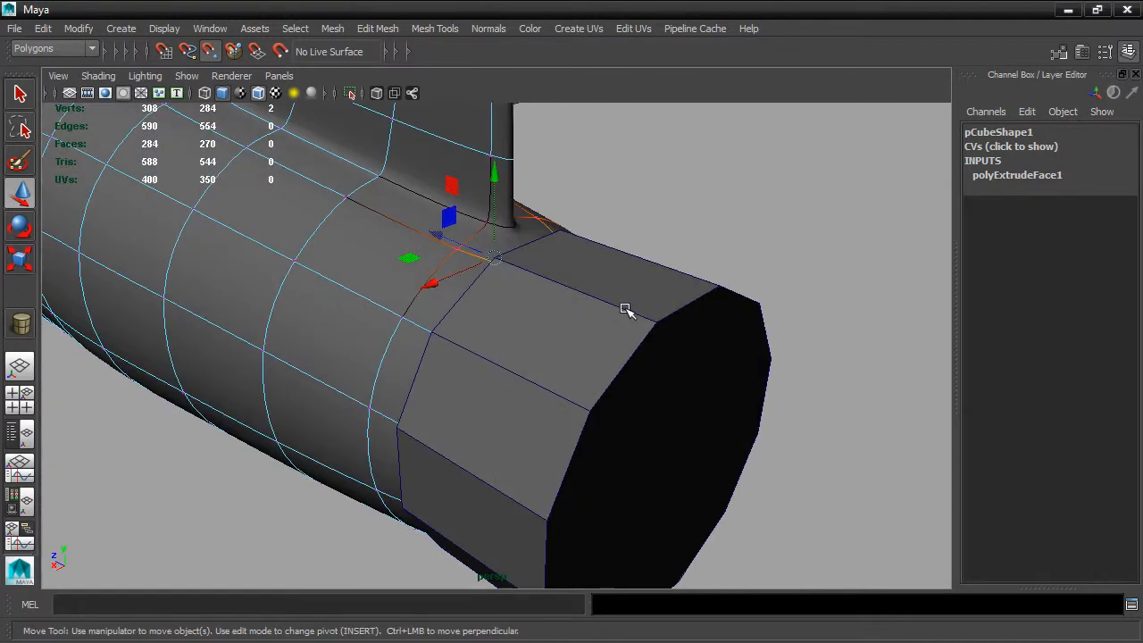
Return to object mode and set the tail cylinder's axis subdivisions to 96
left_click(625, 309)
right_click_drag(441, 219, 513, 198)
left_click(574, 293)
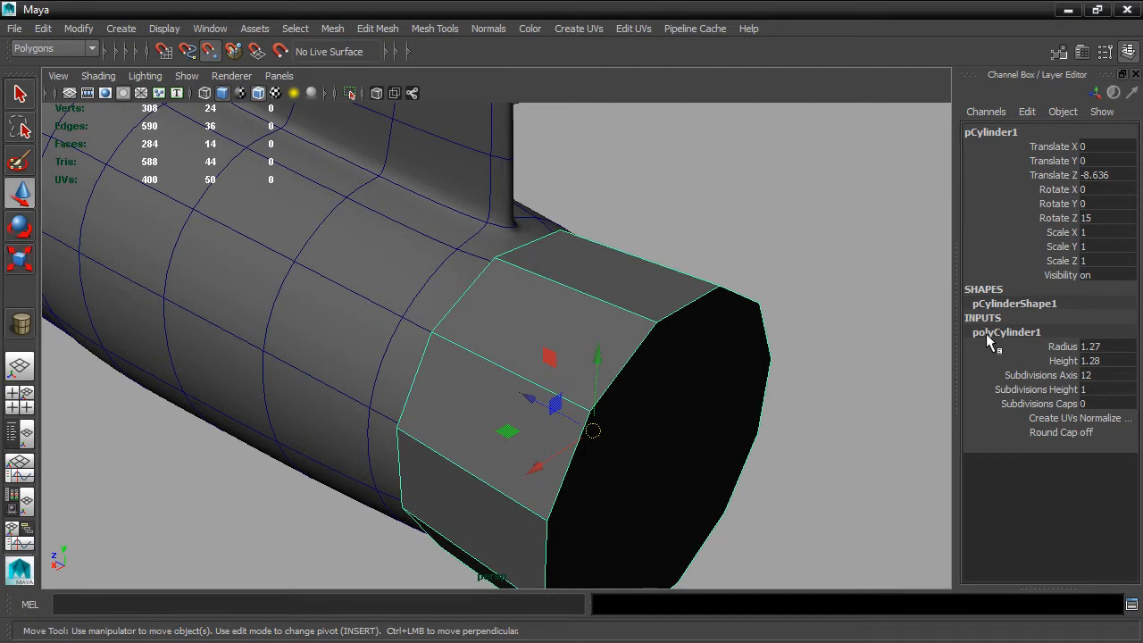
left_click(1104, 374)
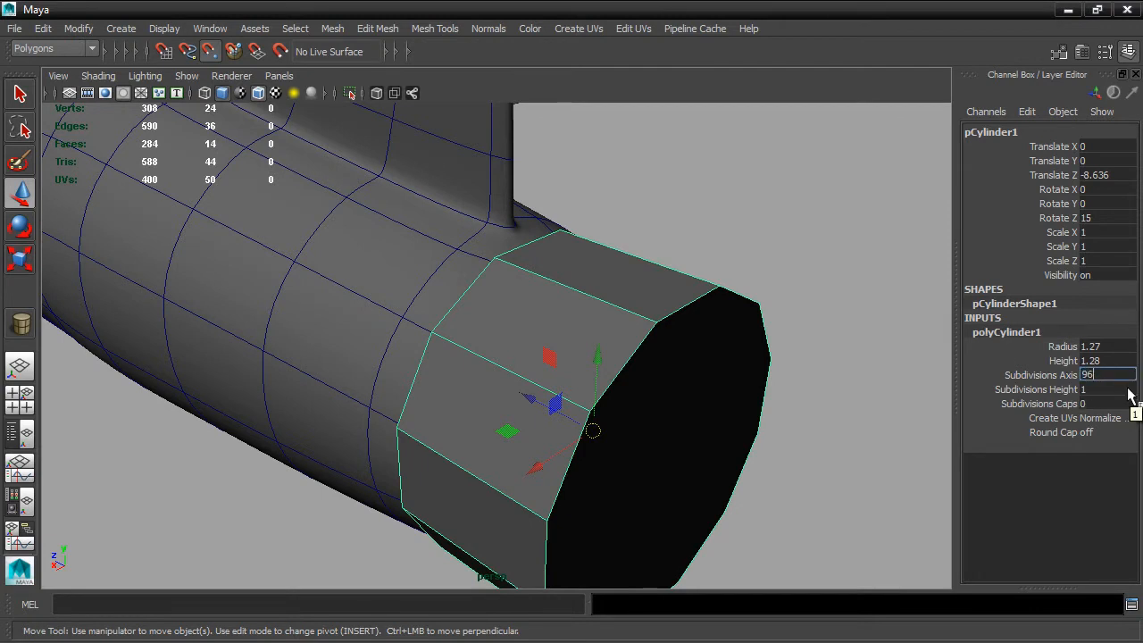
type("96")
key("Return")
Reduce the cylinder's radius to 1.21 so its front edge fits the smoothed fuselage rim
left_click_drag(657, 290, 821, 258, "alt")
right_click_drag(822, 258, 785, 243, "alt")
left_click_drag(785, 242, 699, 288, "alt")
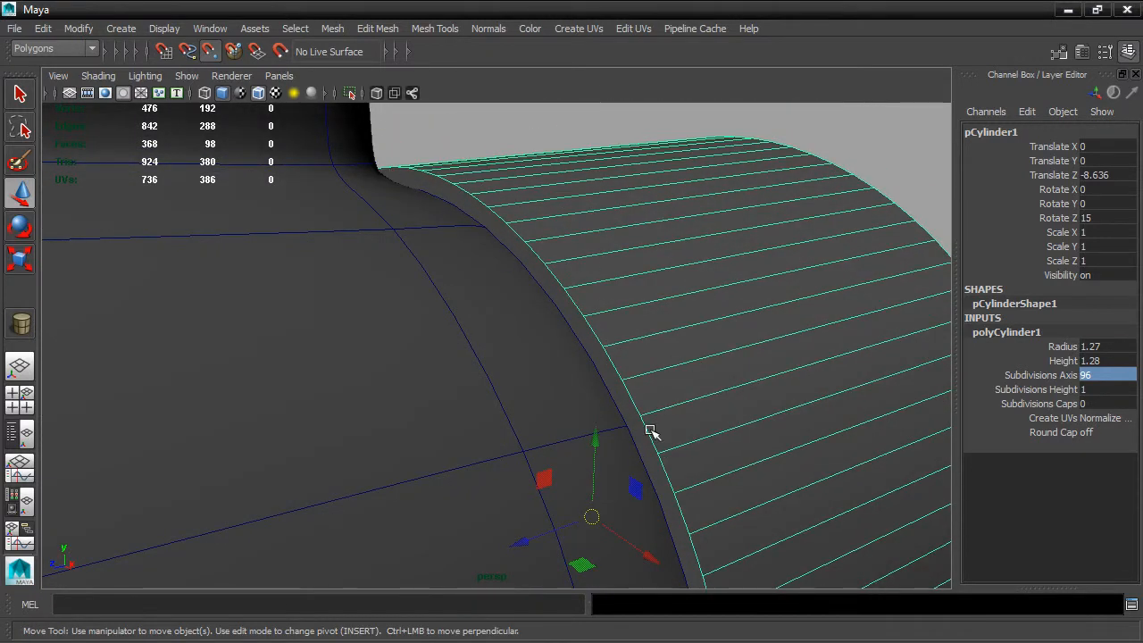
double_click(1091, 346)
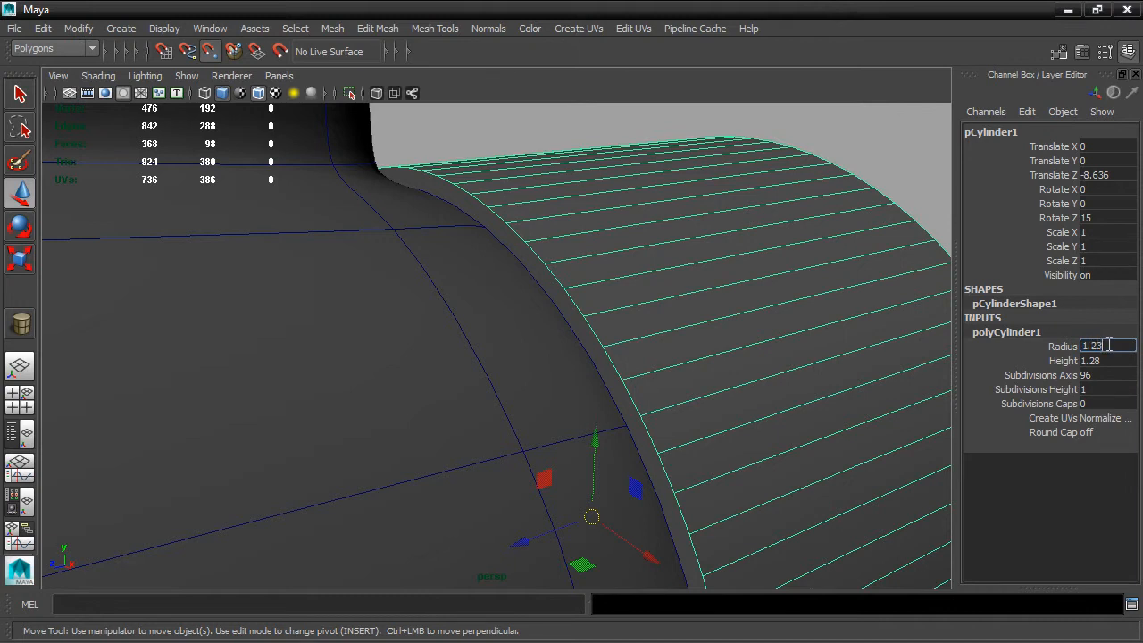
key("Return")
type("1.21")
key("Return")
scroll(739, 376, "down", 5)
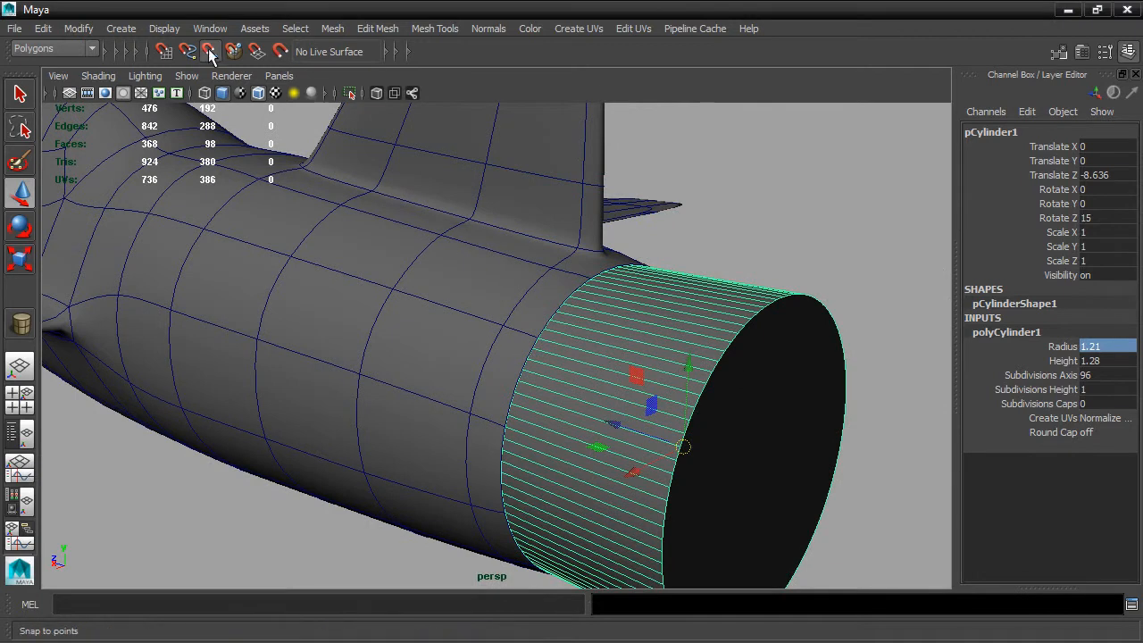
Turn off point snapping and soft selection, and select the cylinder's rear cap face
left_click_drag(766, 214, 607, 129, "alt")
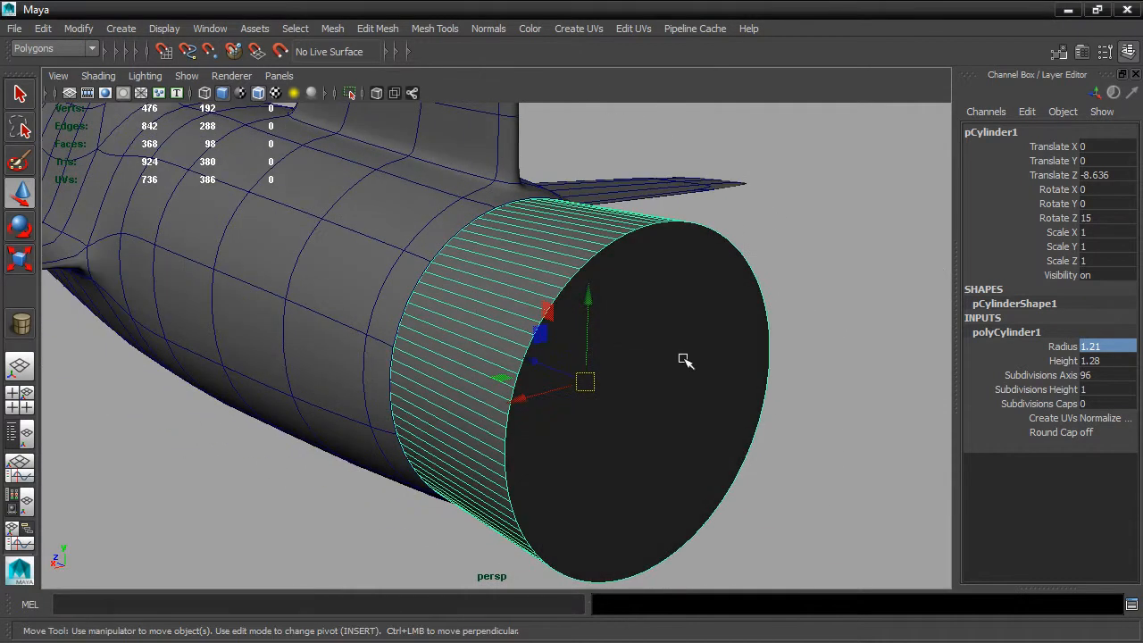
right_click_drag(671, 360, 668, 265)
left_click(665, 309)
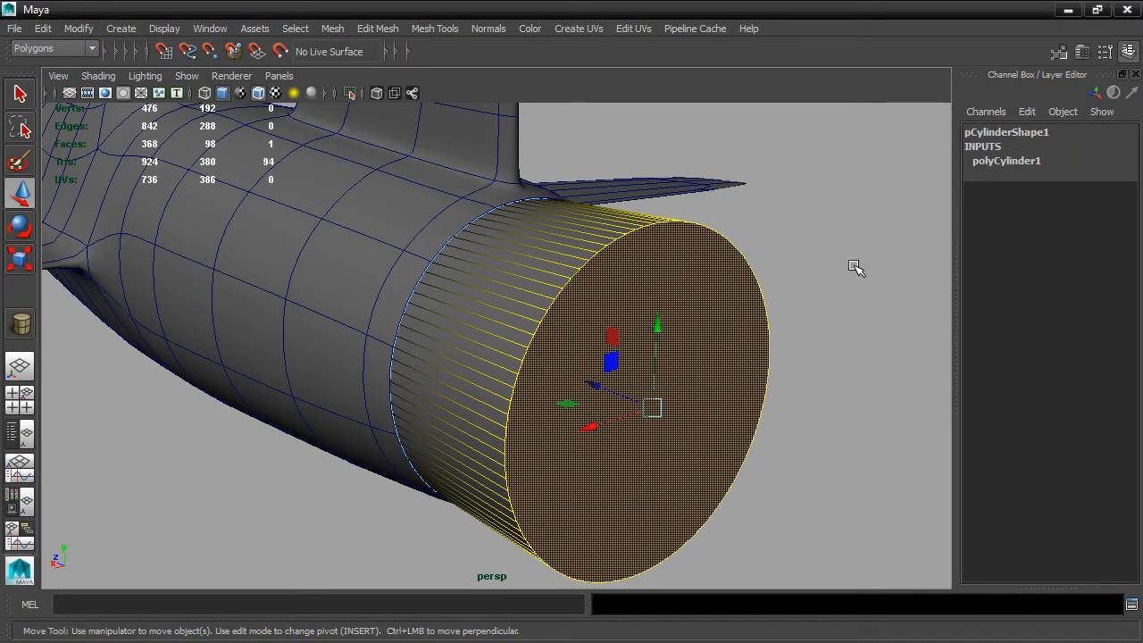
key("b")
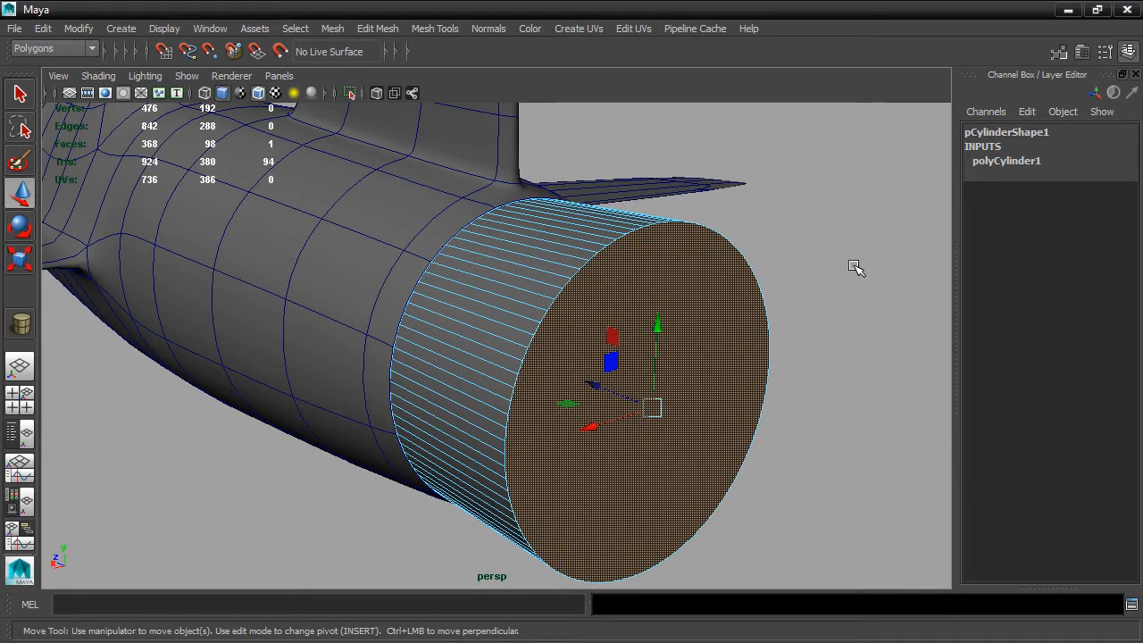
Extrude the rear cap face with an offset of 3.2 to form a thin rim
left_click(375, 30)
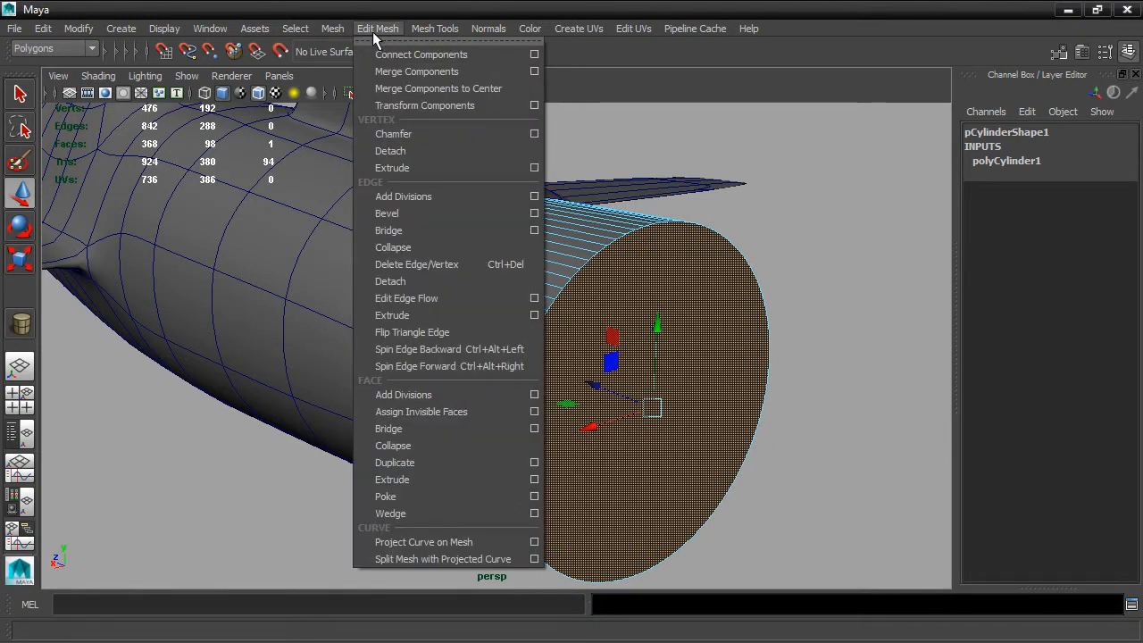
left_click(428, 480)
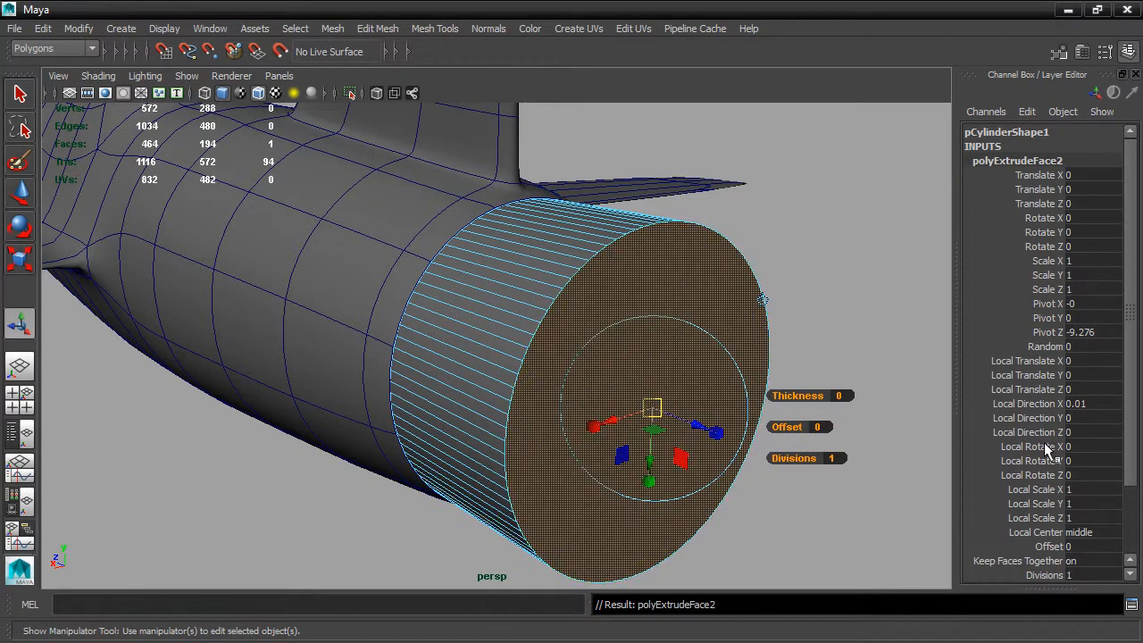
scroll(1129, 338, "down", 3)
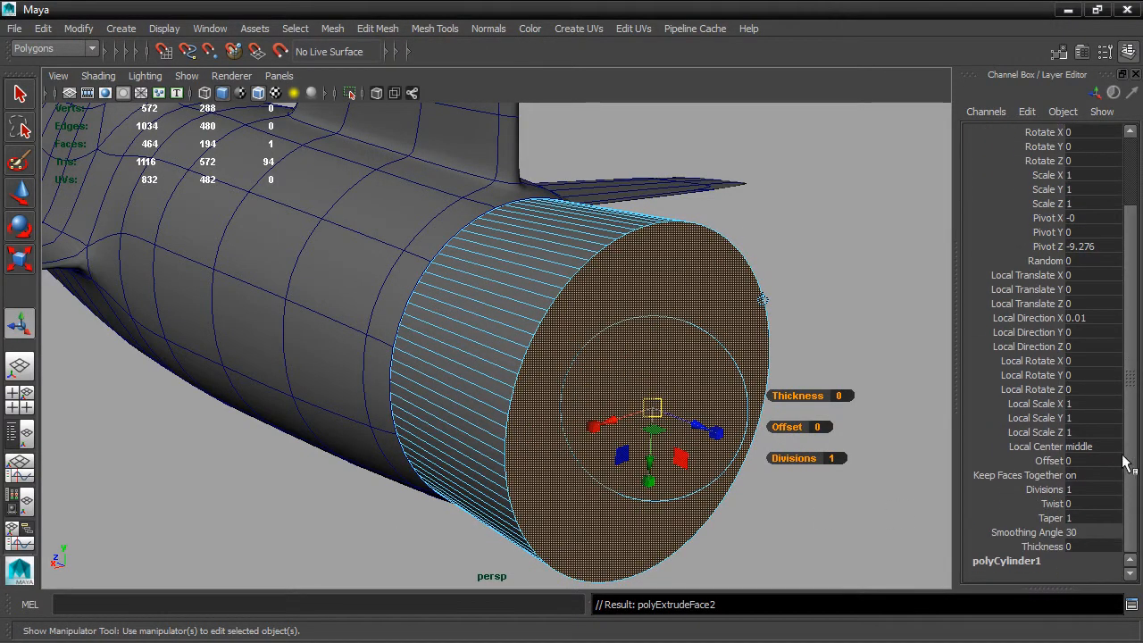
left_click(1051, 460)
middle_click_drag(884, 375, 912, 367)
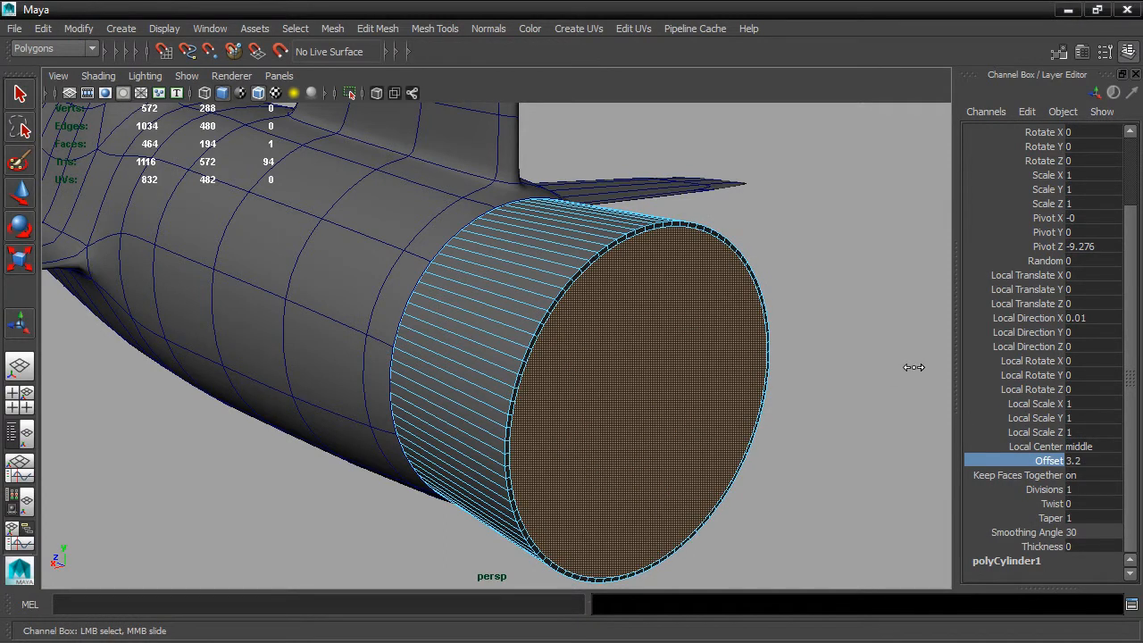
left_click_drag(880, 354, 847, 348, "alt")
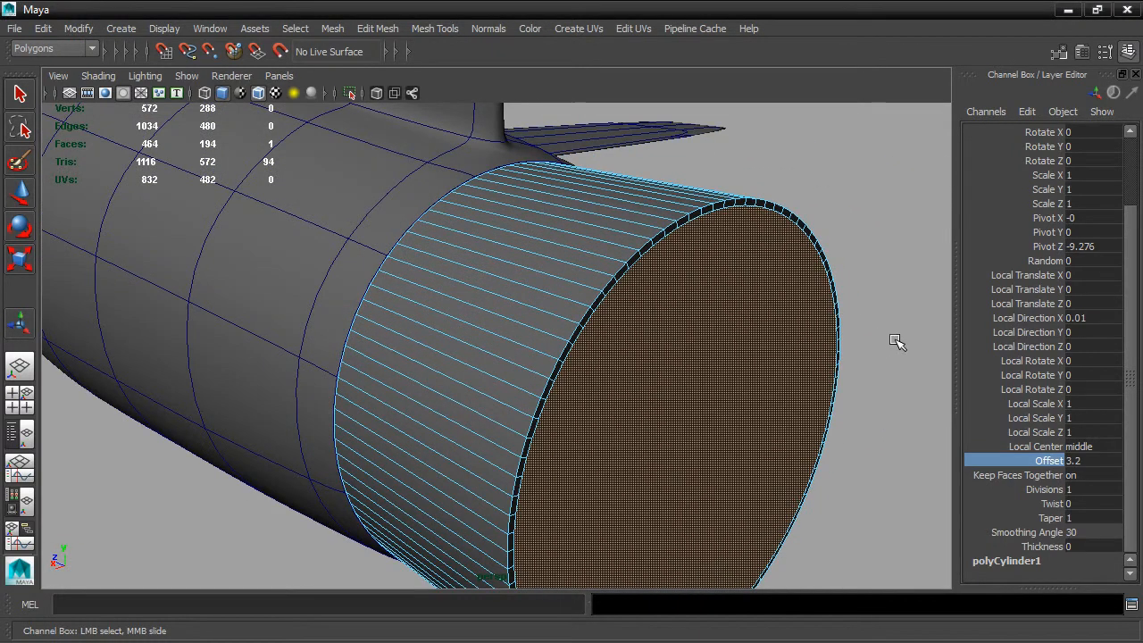
Extrude the inner cap face again and push it forward into the cylinder to a local Z translation of about -1.216
key("ctrl+e")
left_click_drag(757, 482, 591, 404)
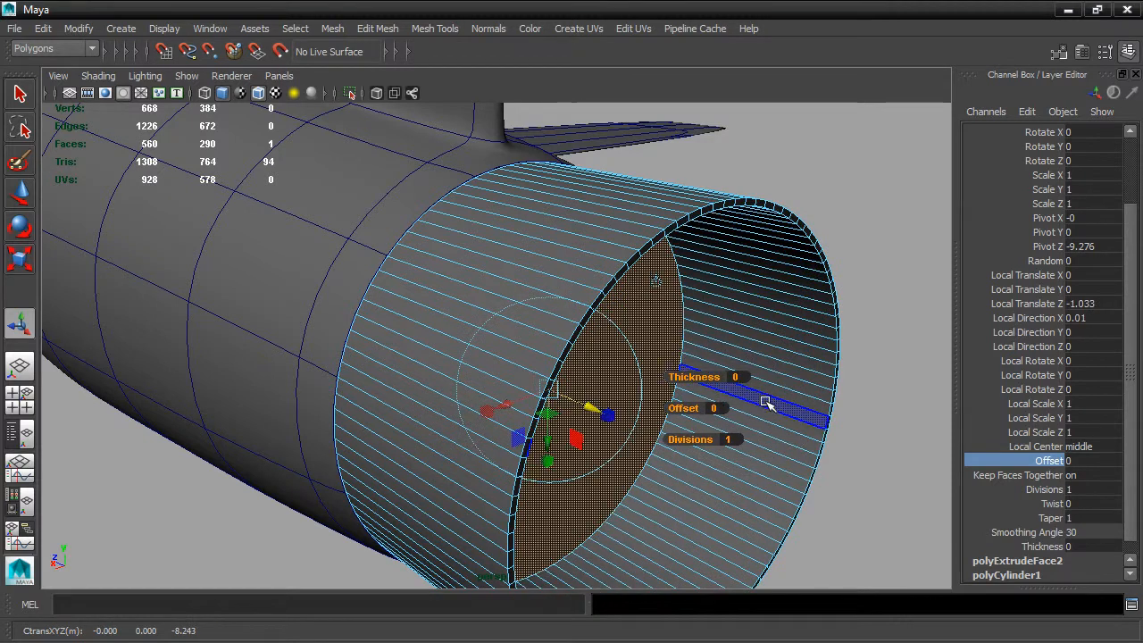
key("space")
middle_click_drag(862, 426, 732, 435, "alt")
key("space")
left_click_drag(581, 381, 547, 381)
key("space")
left_click_drag(830, 295, 822, 258, "alt")
key("space")
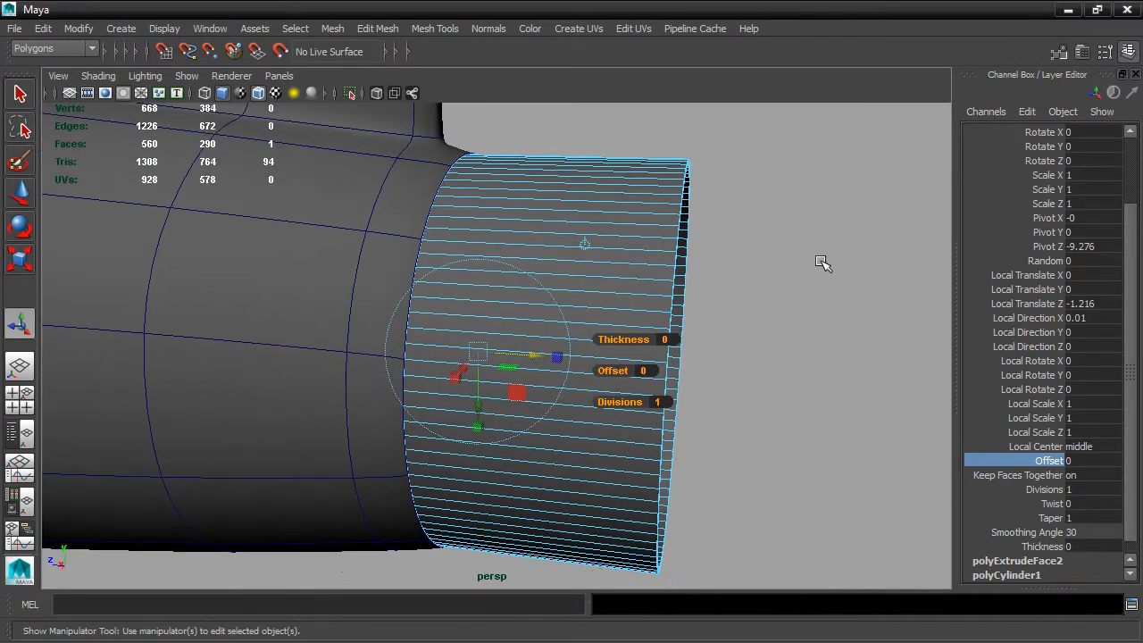
Select all vertices of the cylinder's rear rim for scaling
right_click(652, 165)
left_click(591, 165)
left_click_drag(634, 127, 724, 576)
left_click_drag(829, 429, 684, 395, "alt")
left_click(21, 261)
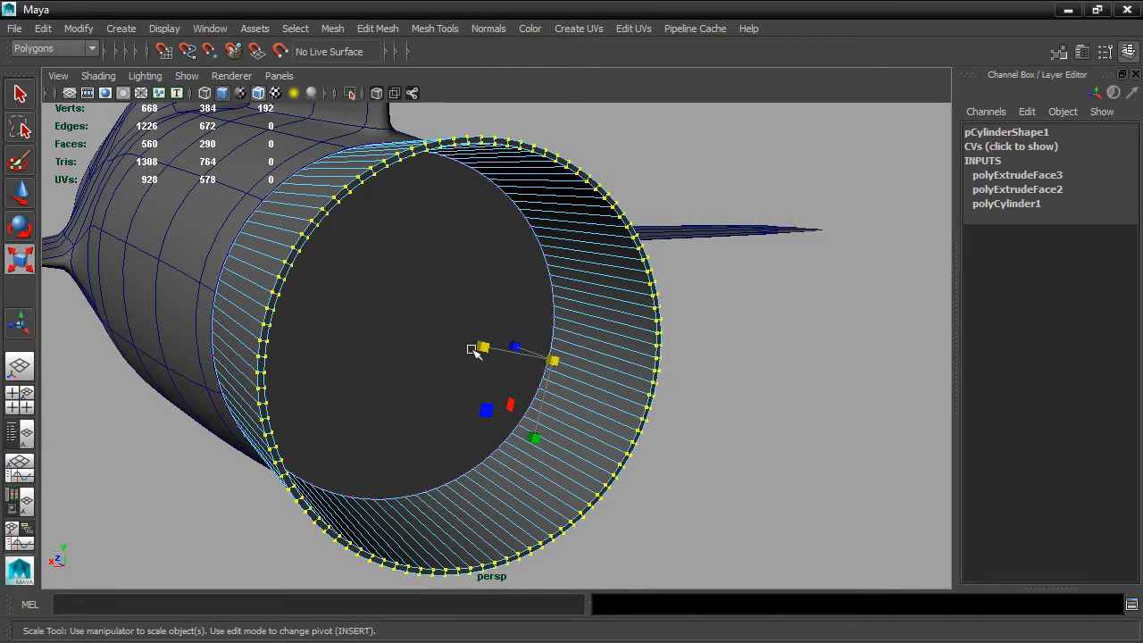
Turn off symmetry in the Scale Tool's settings
double_click(16, 270)
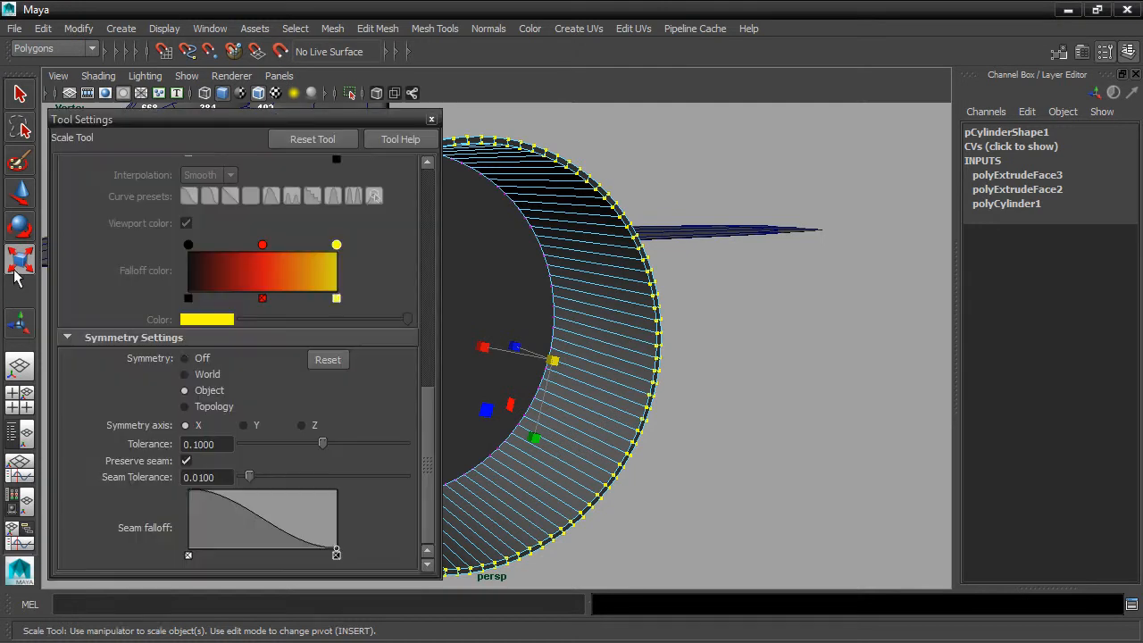
left_click(184, 358)
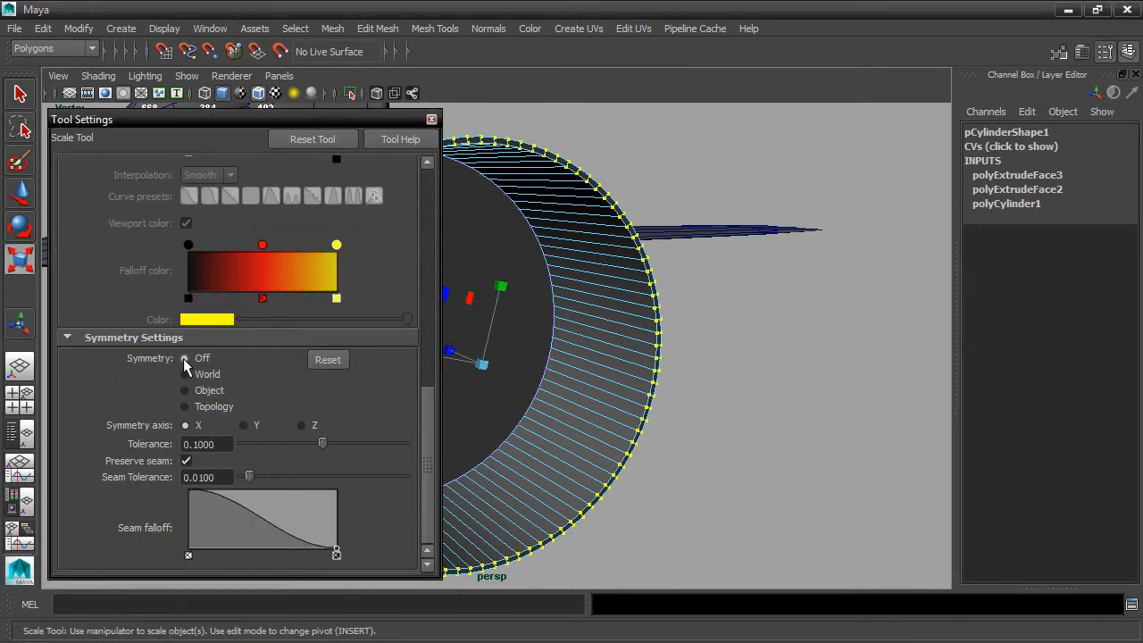
left_click(432, 121)
Scale the rear rim vertices uniformly inward to taper the exhaust nozzle, and frame it in the top view
left_click_drag(479, 363, 601, 376)
key("space")
key("a")
key("f")
middle_click_drag(360, 244, 364, 292, "alt")
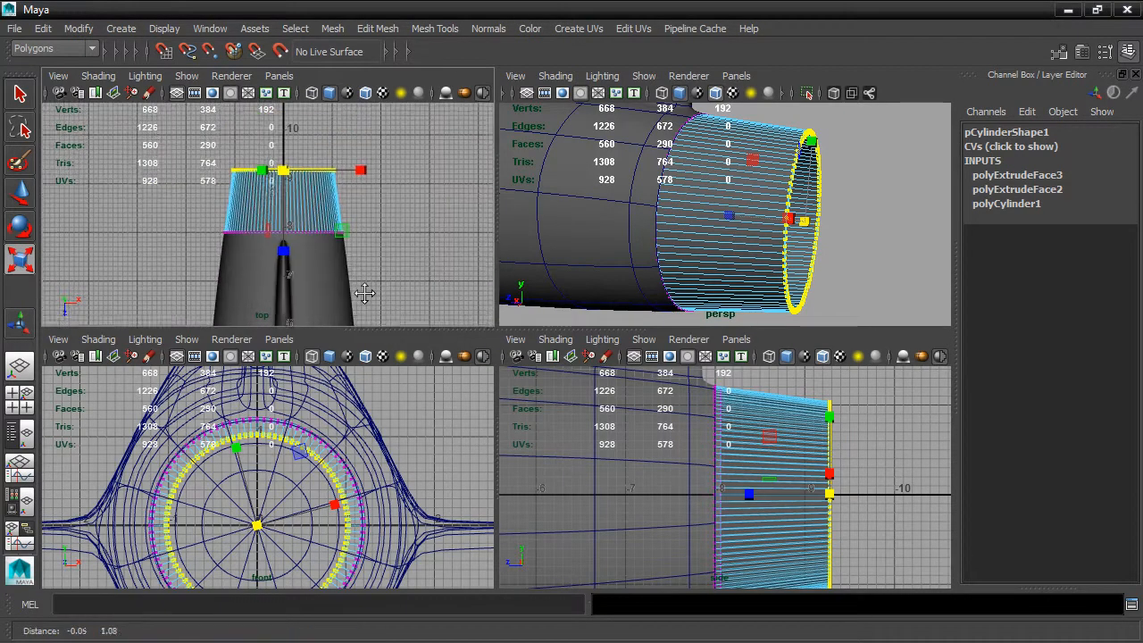
Turn off X-ray shading in the side view, with the nozzle framed in the top and side views
scroll(365, 293, "up", 3)
middle_click_drag(375, 450, 377, 424, "alt")
scroll(737, 455, "down", 5)
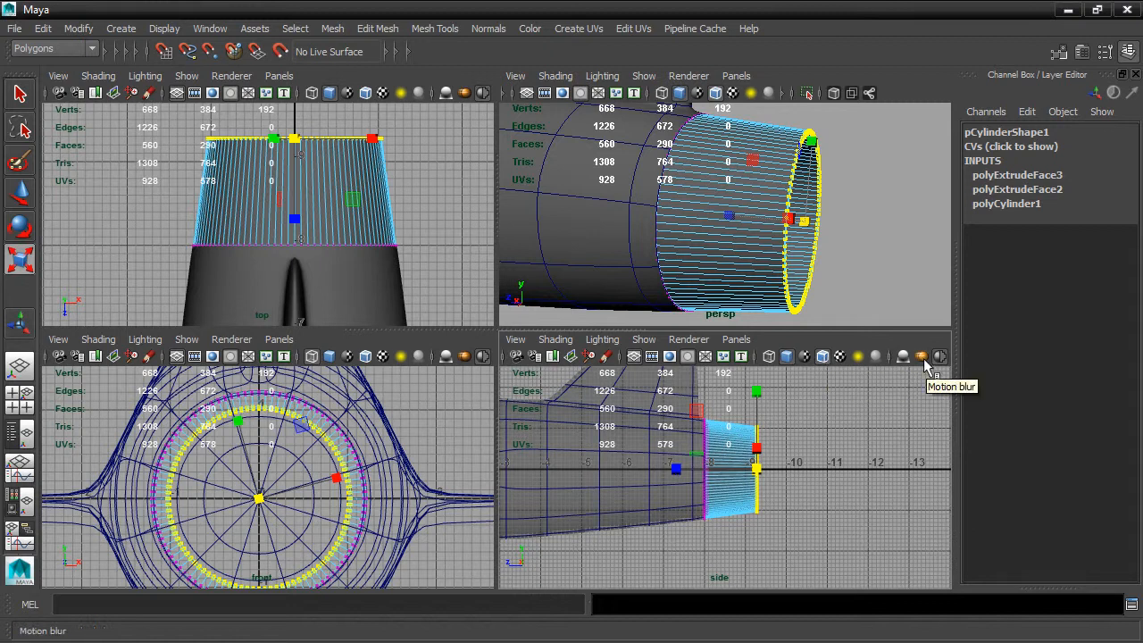
left_click(888, 356)
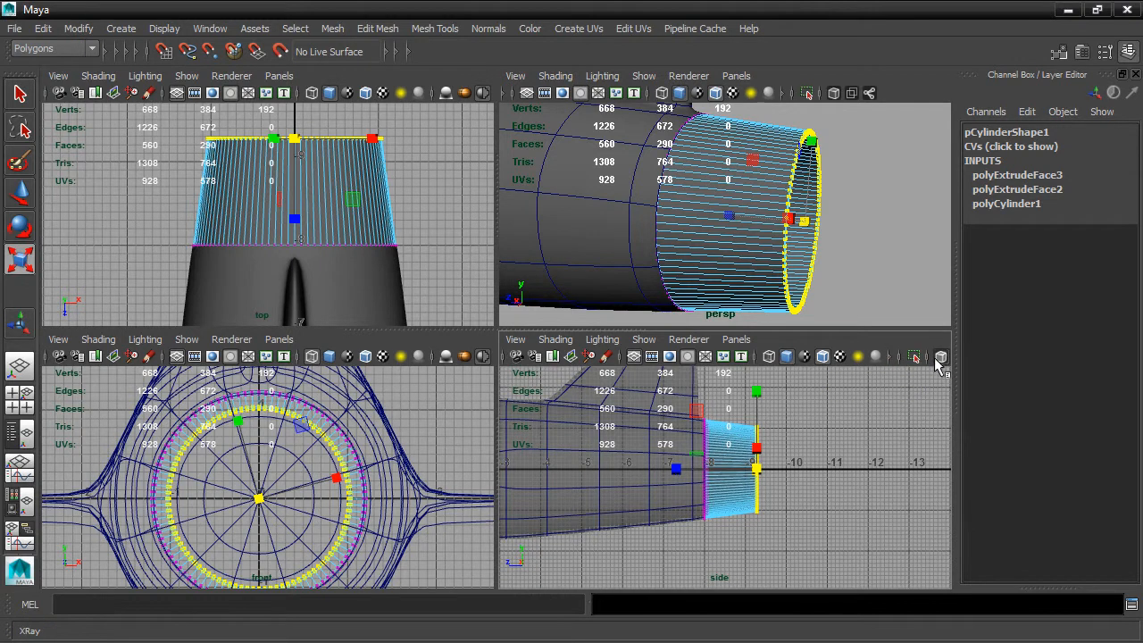
left_click(938, 358)
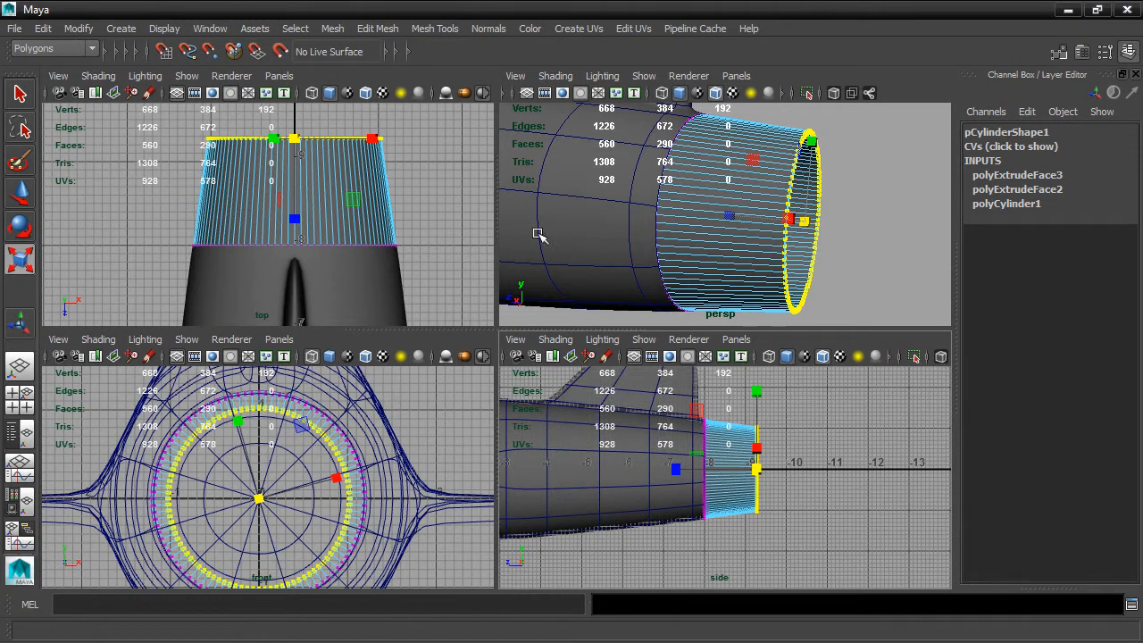
Hide the Poly Count heads-up display and maximize the perspective view on the exhaust nozzle
left_click(180, 29)
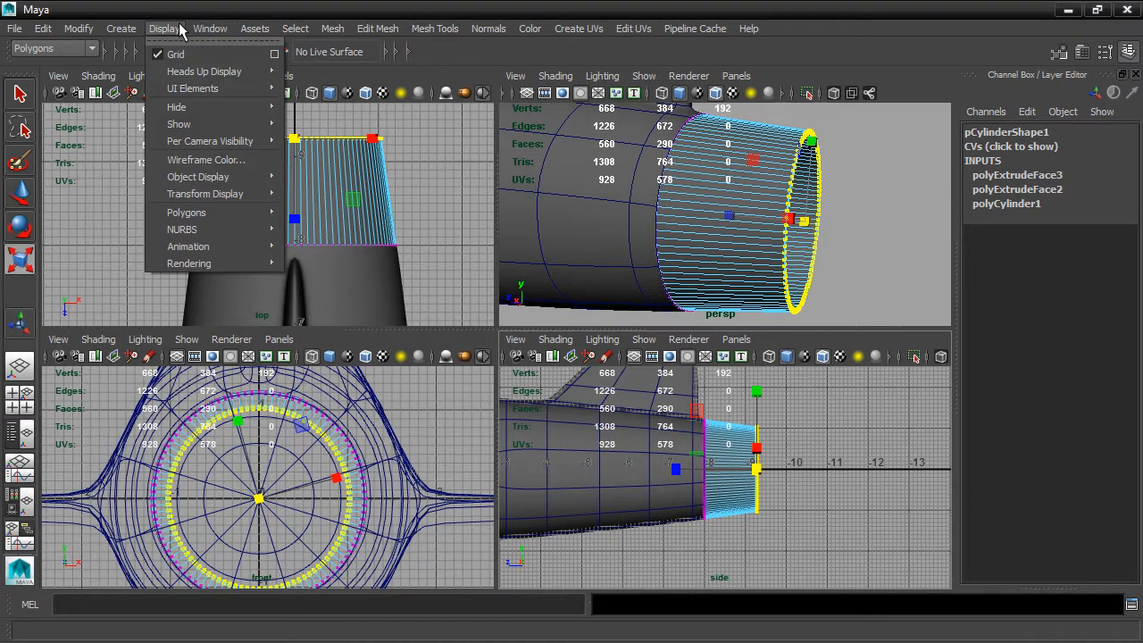
mouse_move(217, 72)
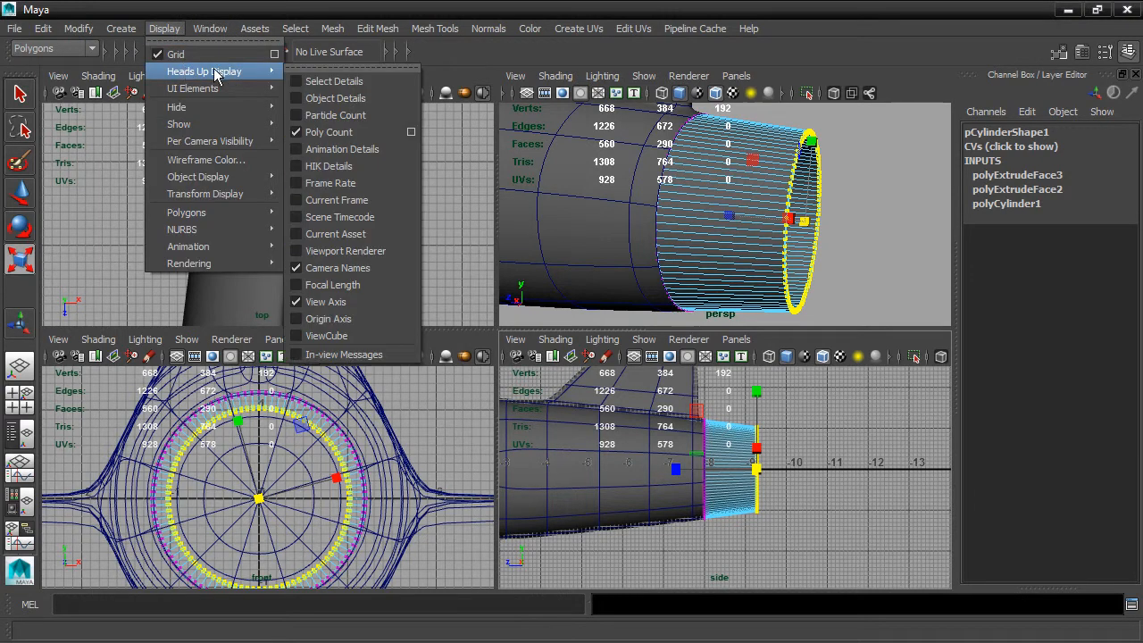
left_click(350, 141)
scroll(722, 477, "up", 4)
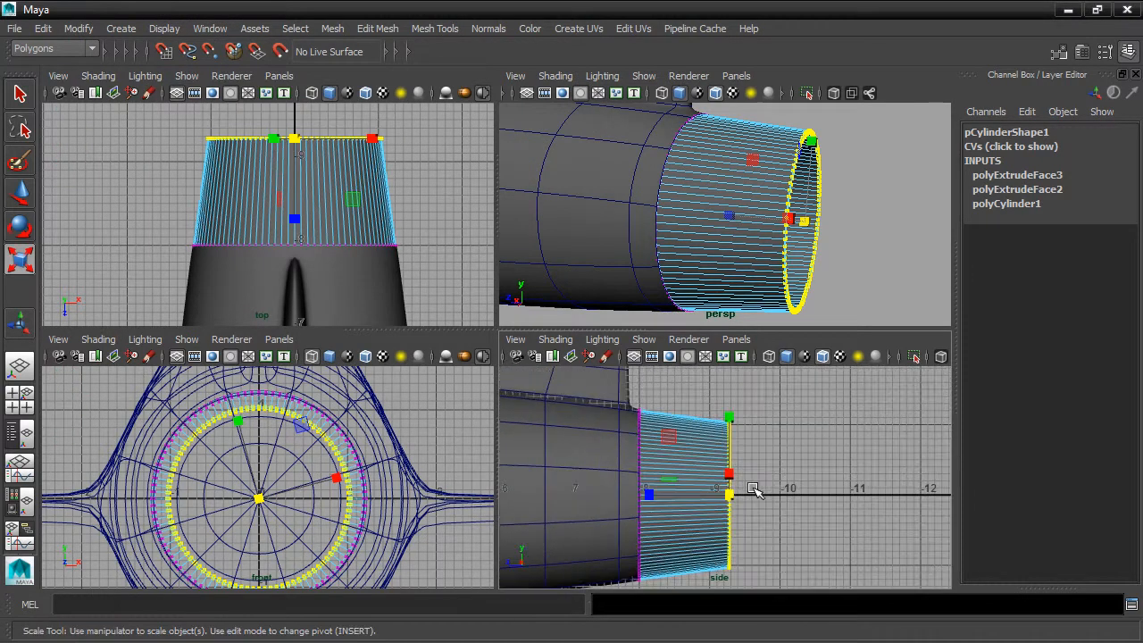
key("space")
scroll(688, 408, "up", 2)
left_click_drag(581, 345, 571, 340)
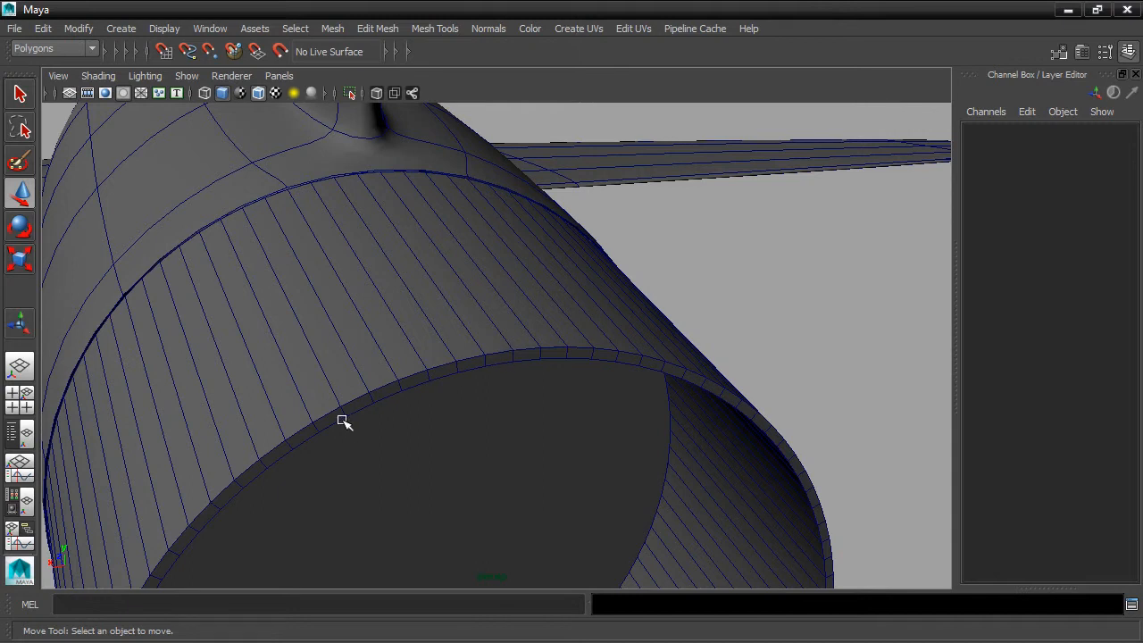
Freeze the nozzle cylinder's translate, rotate and scale transformations, with normals preserved
left_click(499, 358)
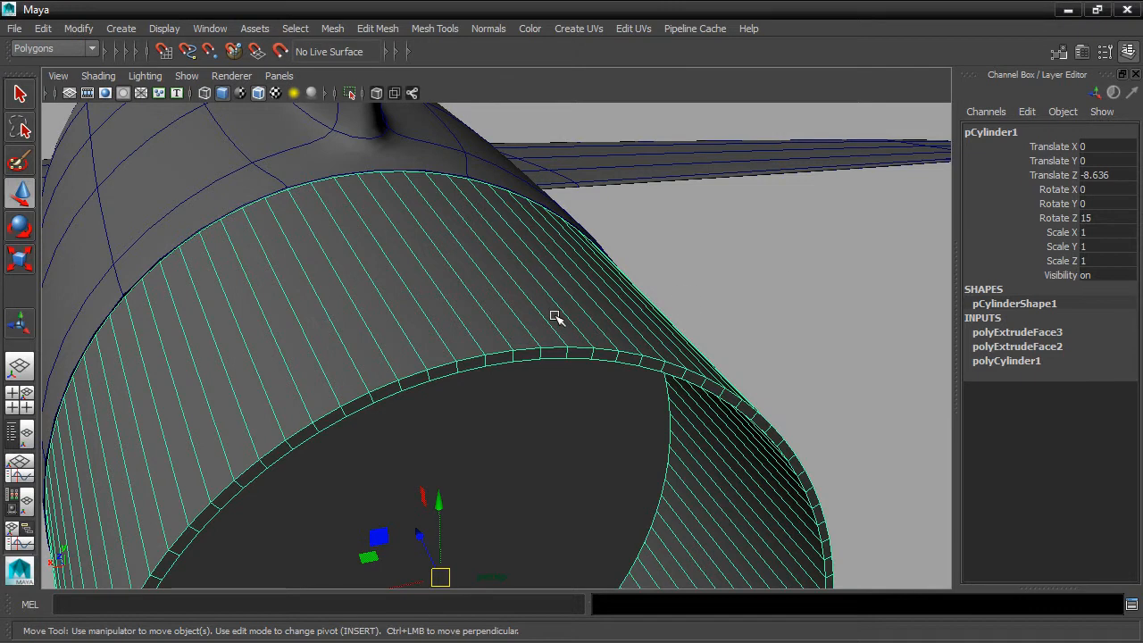
left_click(75, 29)
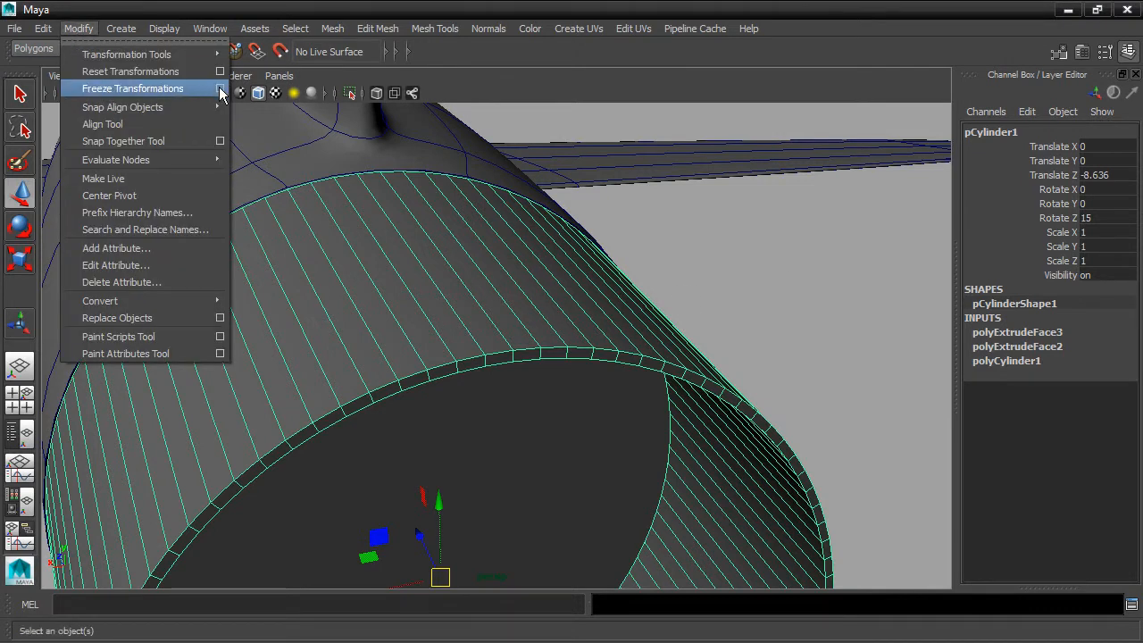
left_click(219, 89)
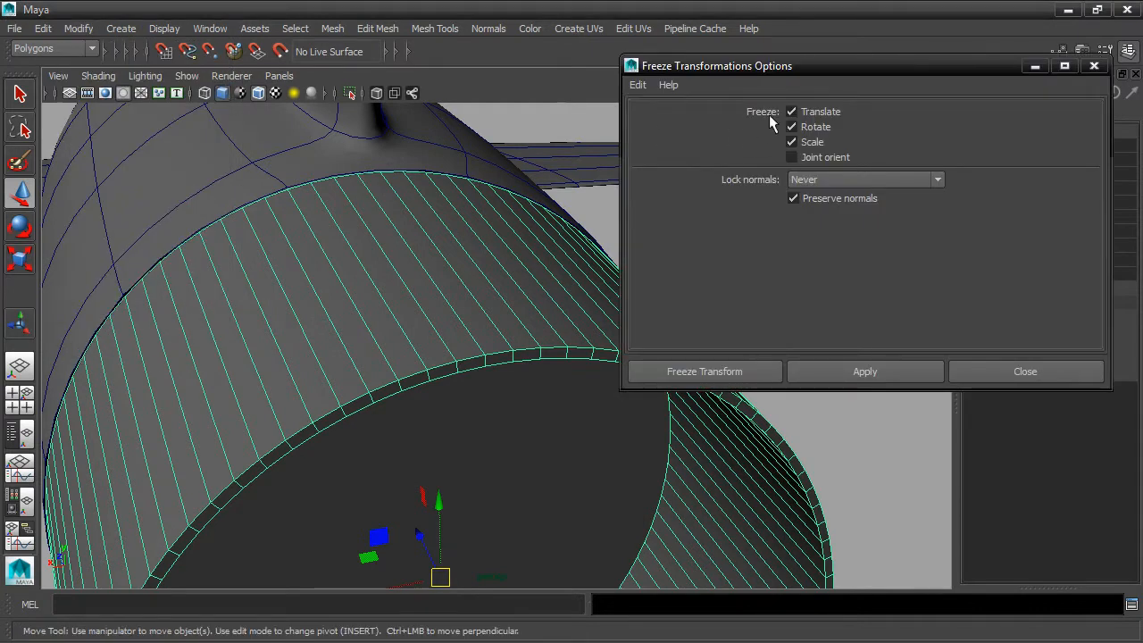
left_click(729, 373)
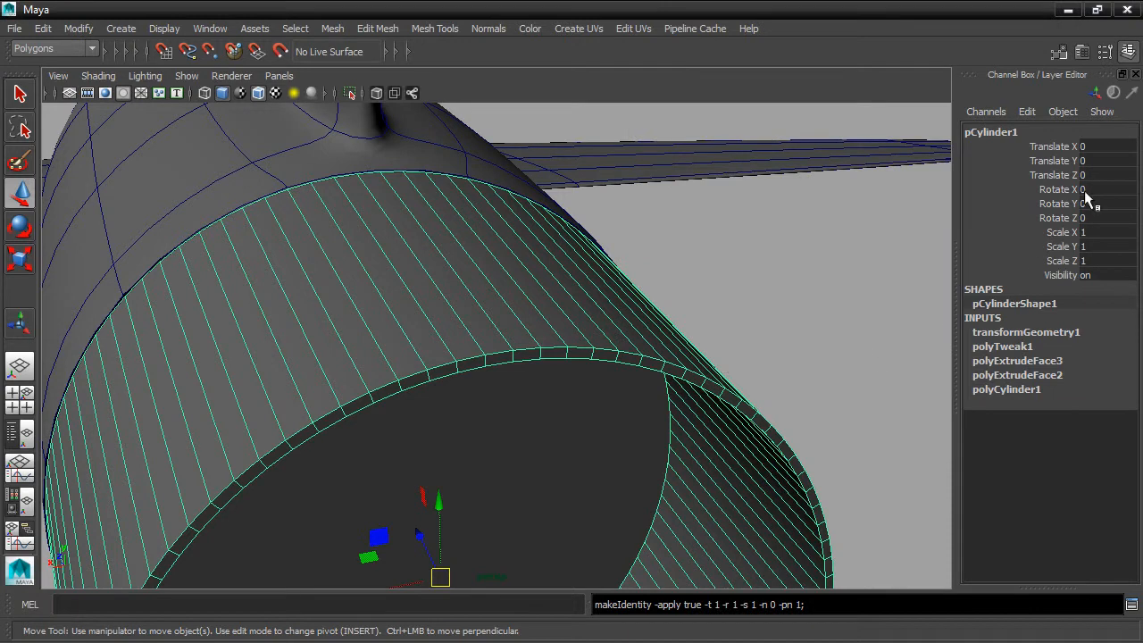
Set the Move Tool's symmetry to Object on the X axis
left_click_drag(803, 313, 783, 309, "alt")
middle_click_drag(783, 284, 785, 258, "alt")
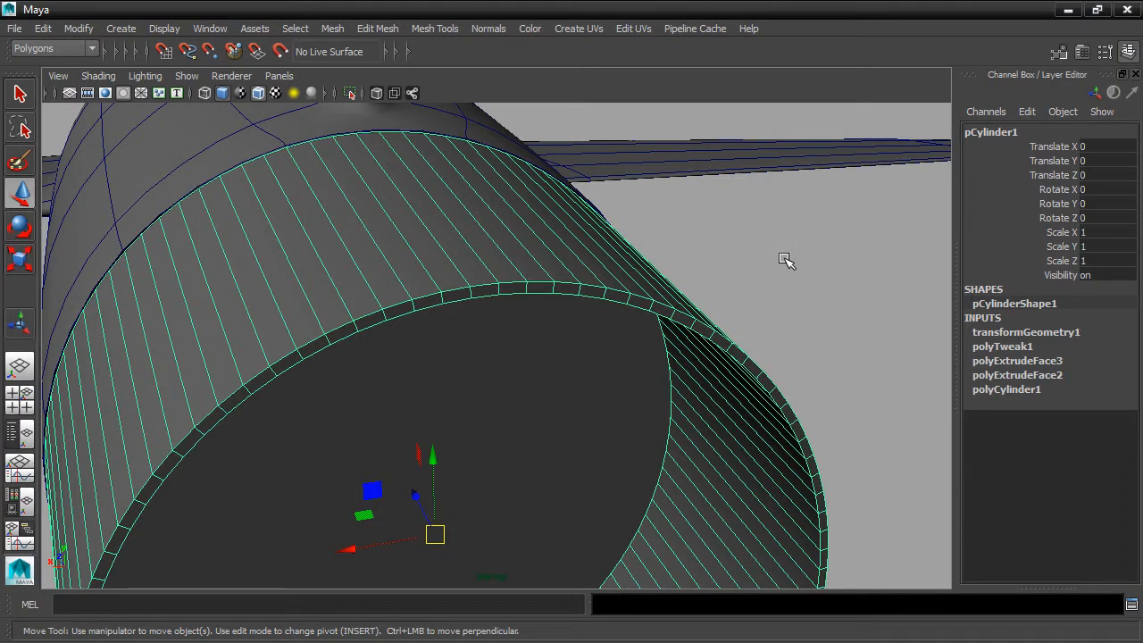
double_click(21, 200)
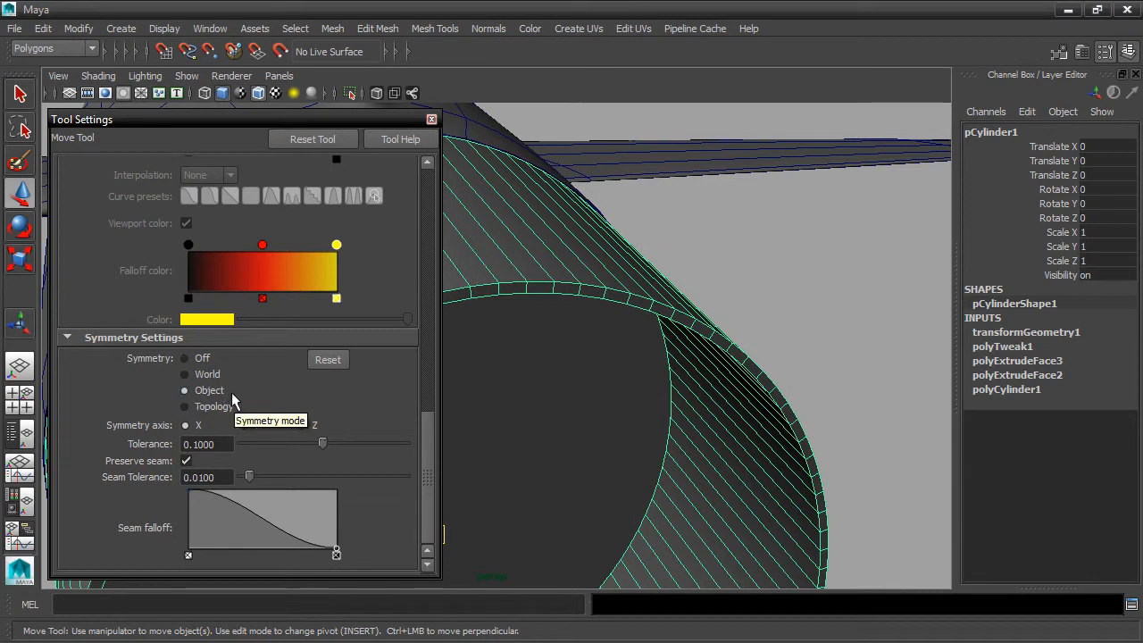
left_click(431, 119)
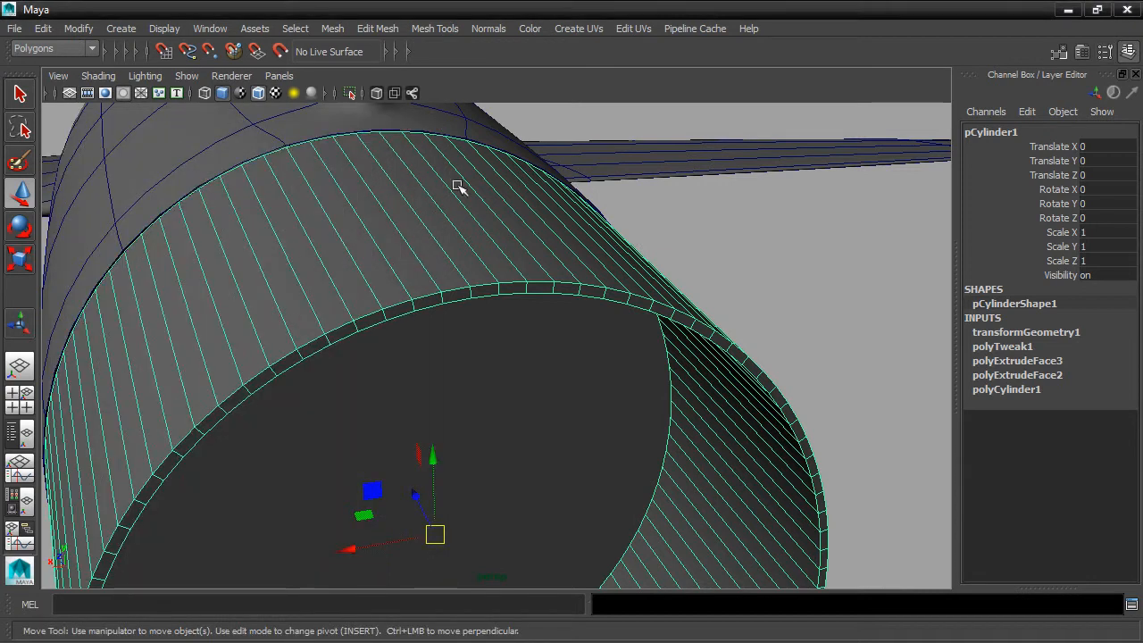
Switch the nozzle cylinder to edge selection and select a short radial edge near the top of its rear rim
right_click(497, 260)
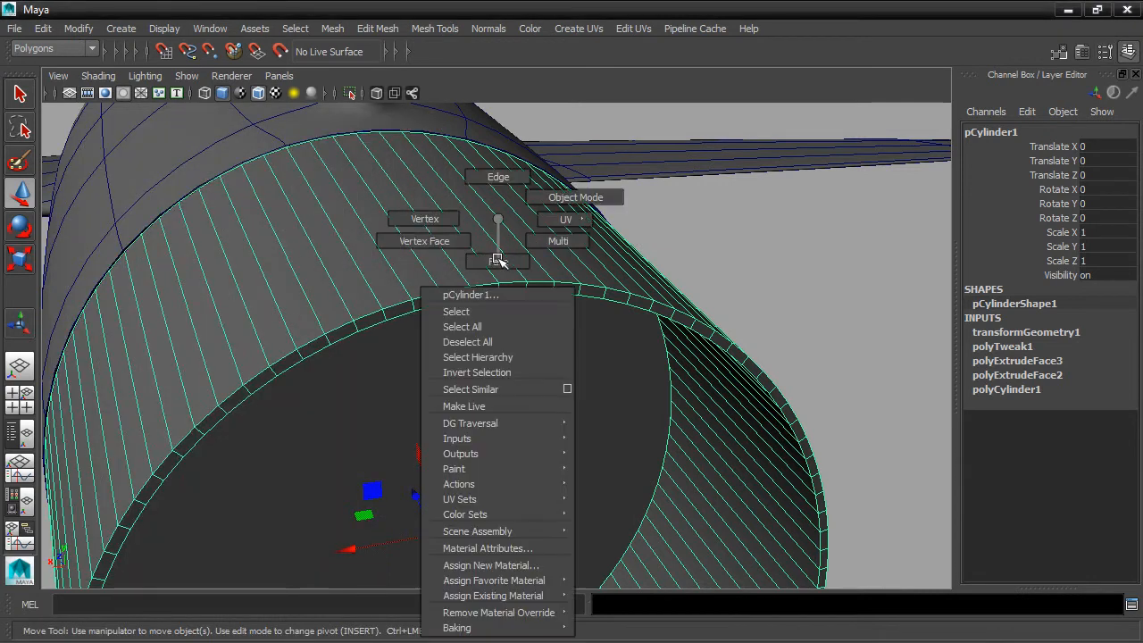
left_click(498, 176)
left_click_drag(667, 198, 648, 260, "alt")
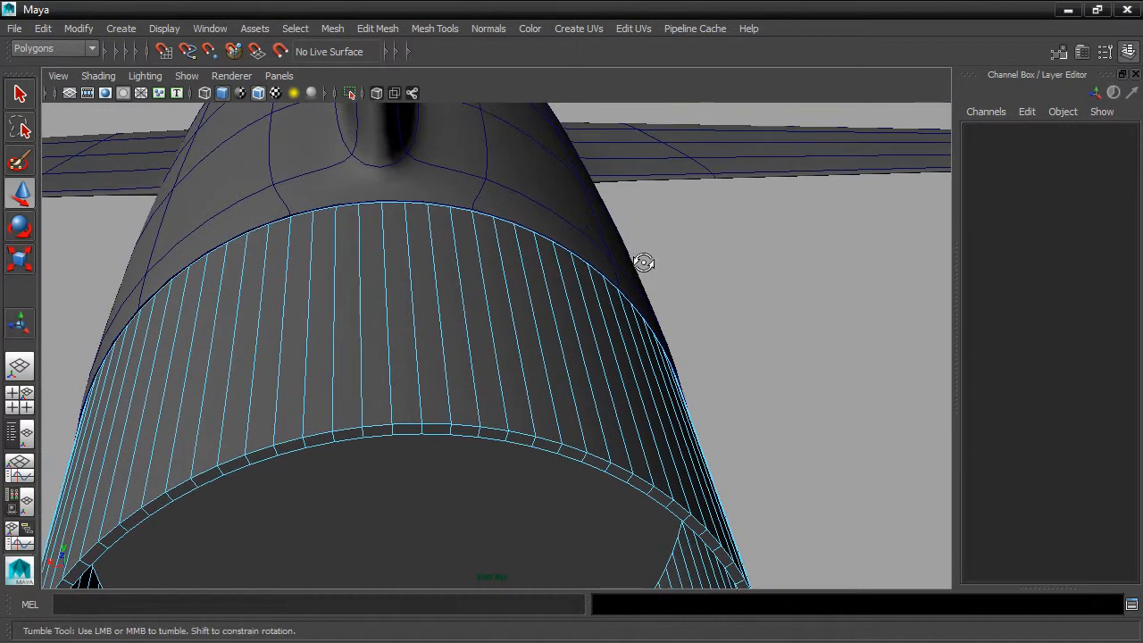
left_click(392, 432)
left_click_drag(408, 429, 648, 309, "alt")
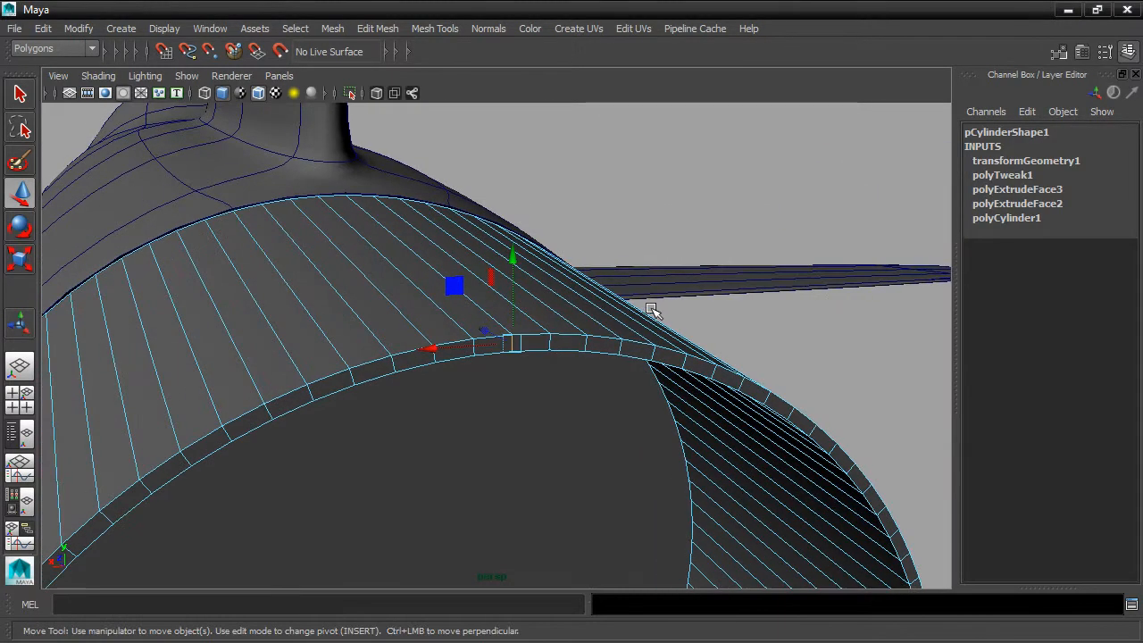
left_click_drag(698, 233, 687, 241, "alt")
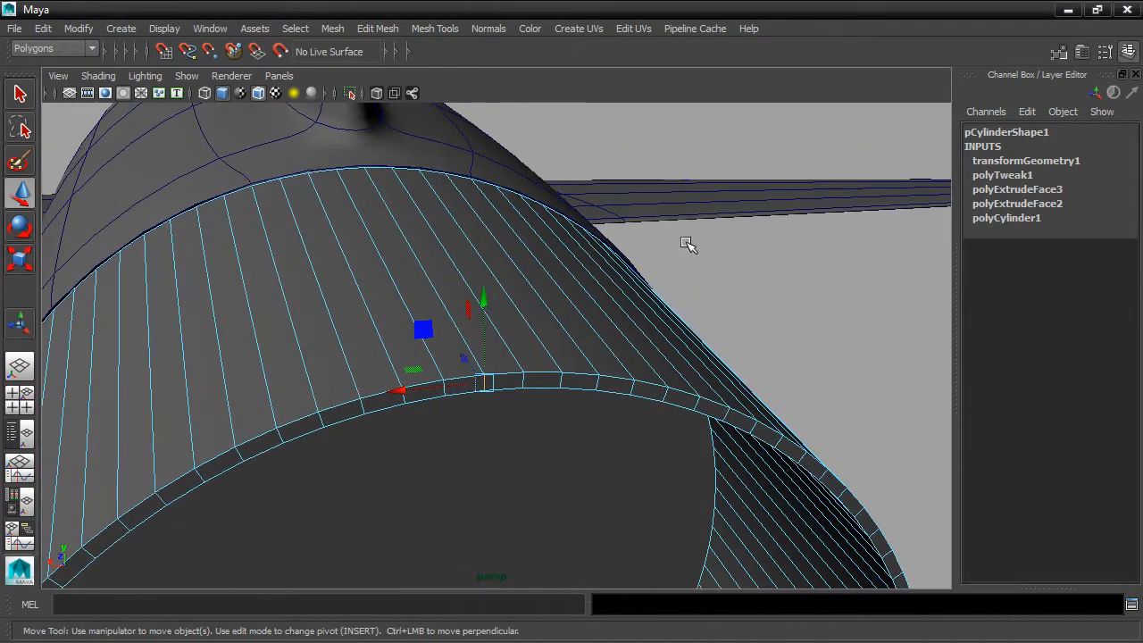
Add every eighth short radial edge around the whole rear rim to the selection
left_click(20, 93)
left_click_drag(505, 267, 525, 257, "alt")
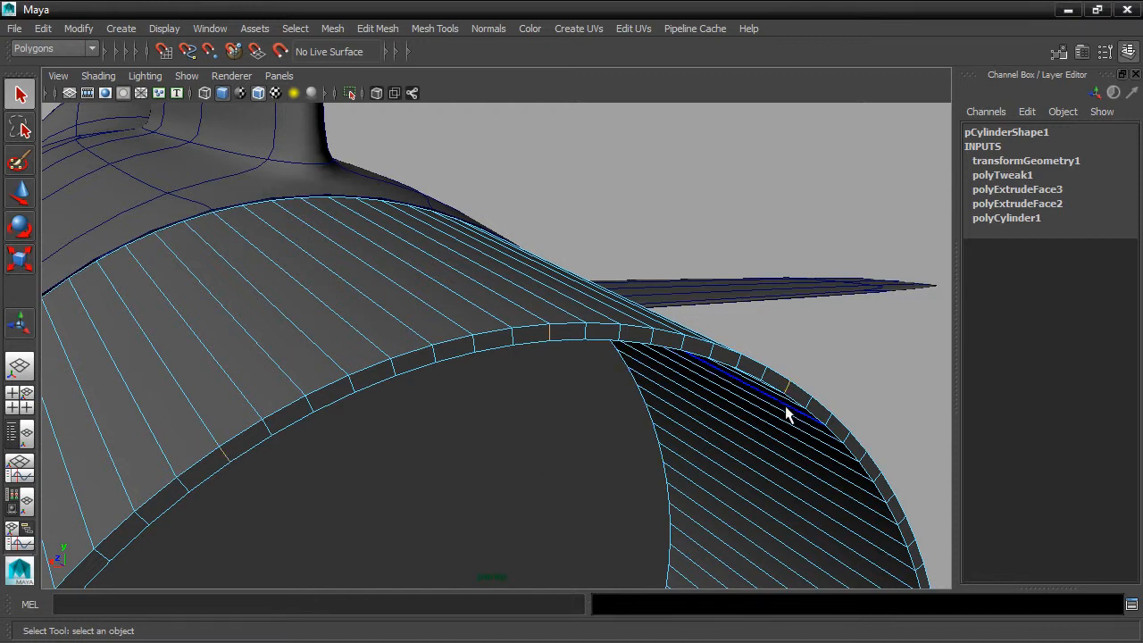
left_click_drag(347, 502, 498, 304, "alt")
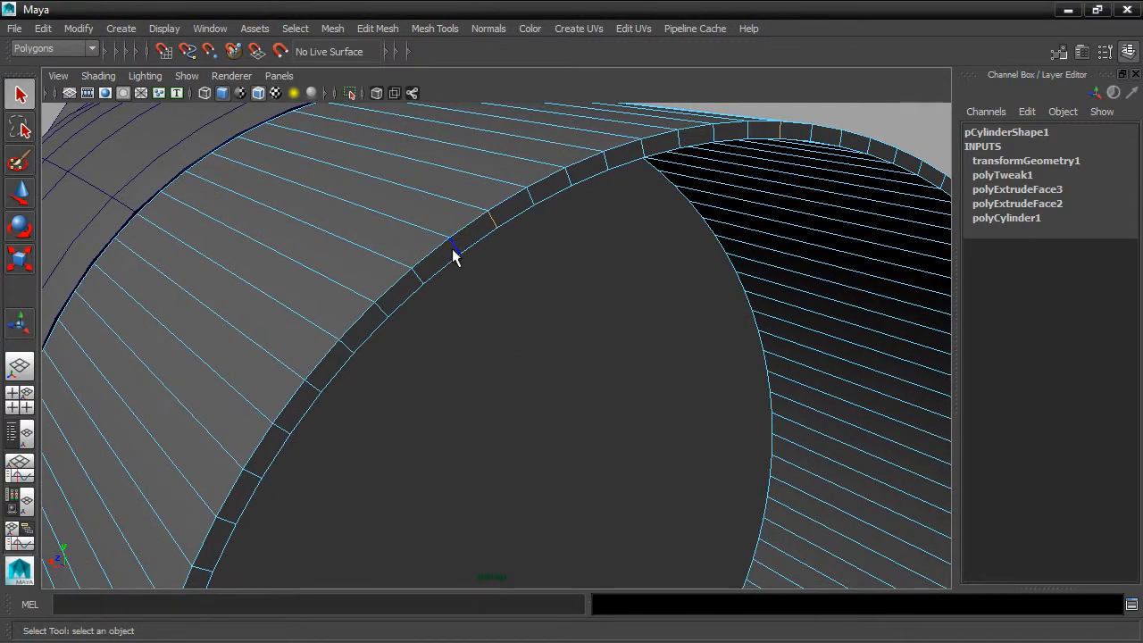
left_click_drag(380, 326, 510, 465, "alt")
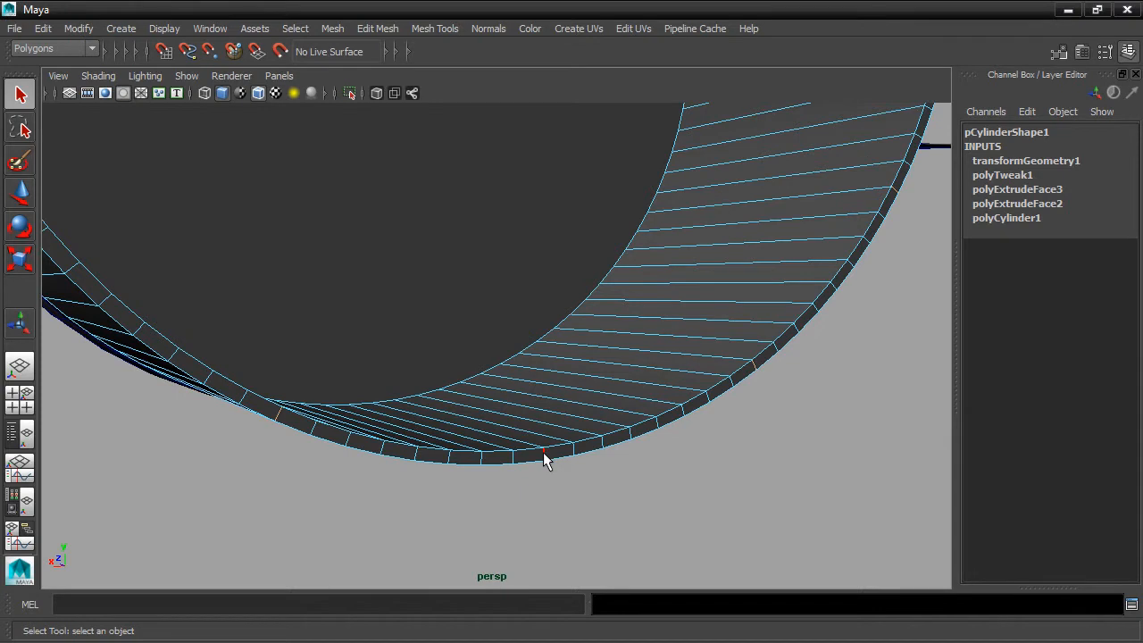
middle_click_drag(701, 357, 671, 491, "alt")
left_click_drag(672, 491, 701, 451, "alt")
right_click_drag(701, 452, 645, 416, "alt")
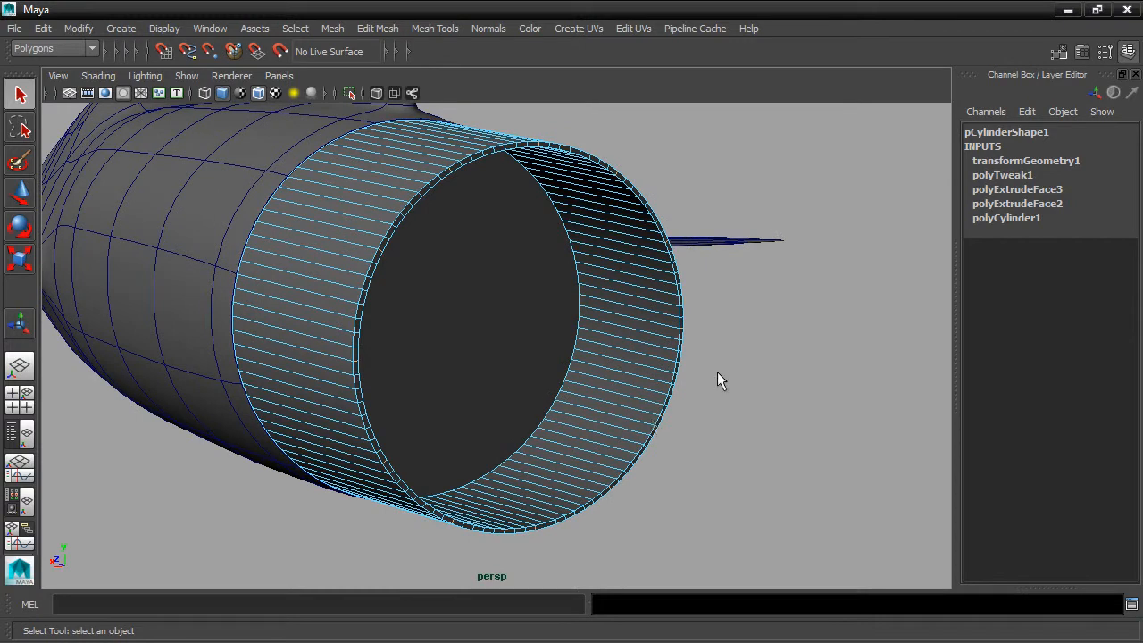
Store the selected rim edges in a quick select set named exhaustEdges
left_click(122, 27)
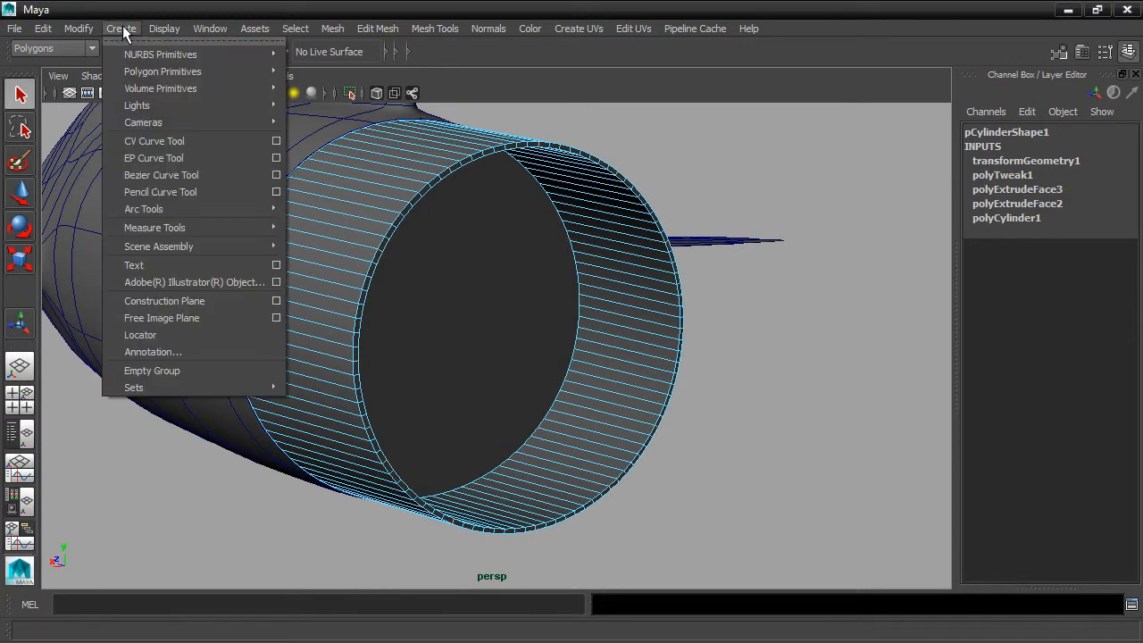
mouse_move(169, 384)
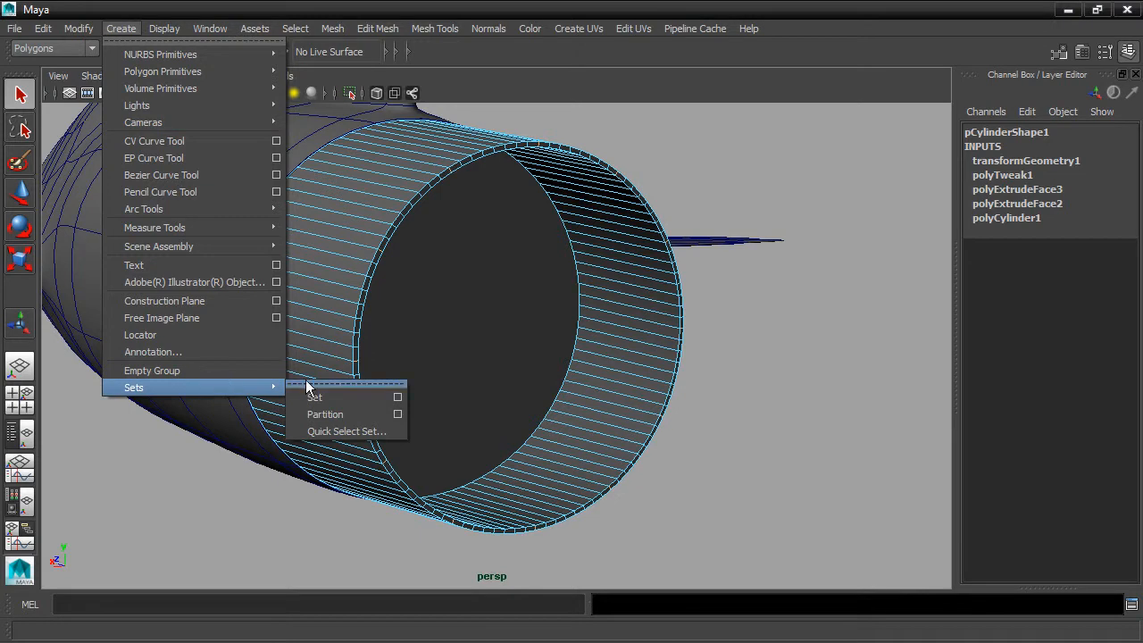
left_click(387, 430)
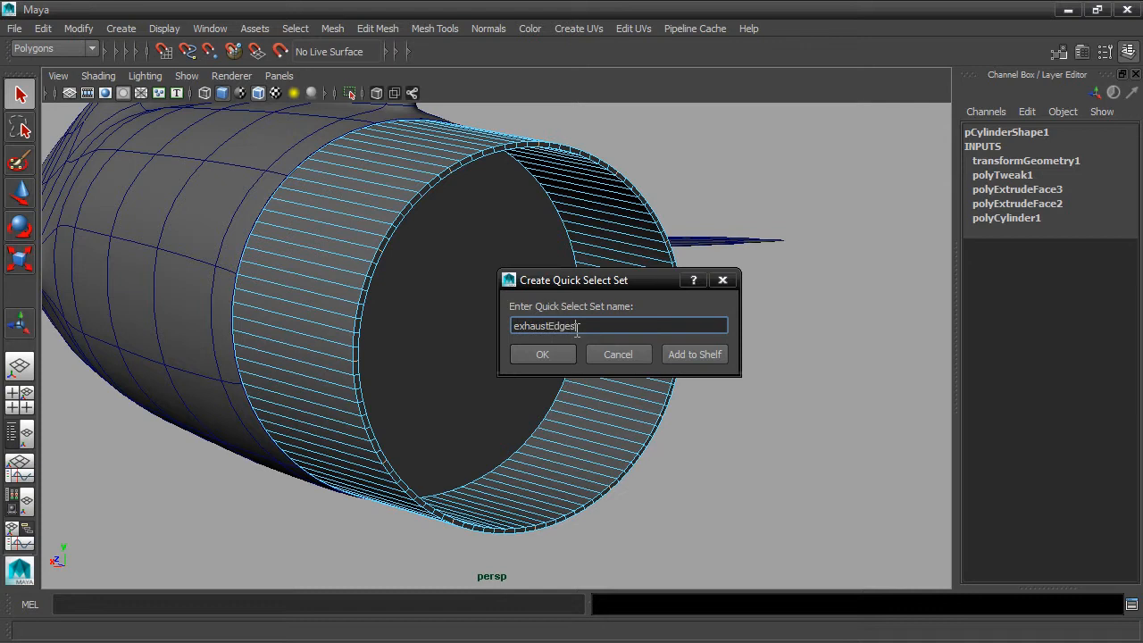
left_click(543, 352)
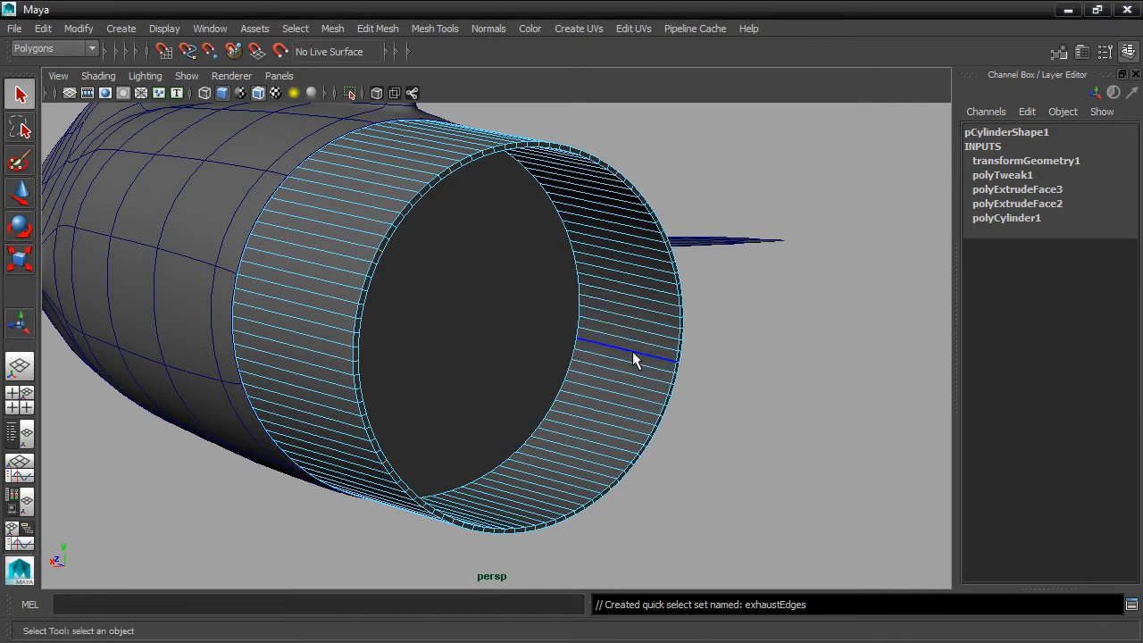
Turn on soft selection for the rim edges and set the falloff radius to about 34.09
left_click_drag(723, 359, 722, 342, "alt")
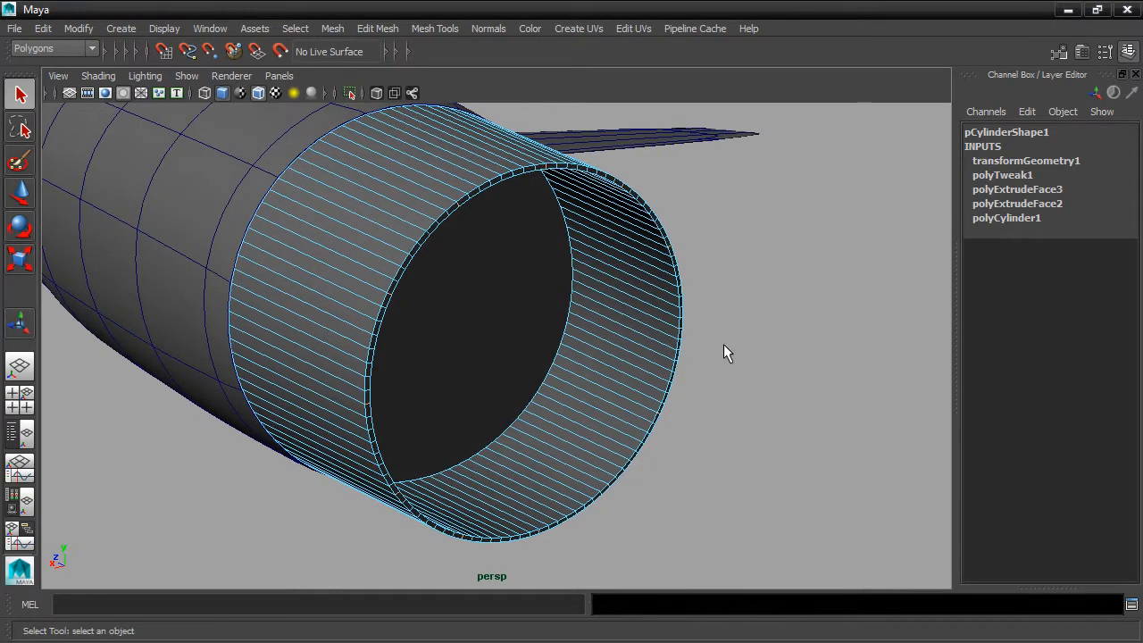
key("b")
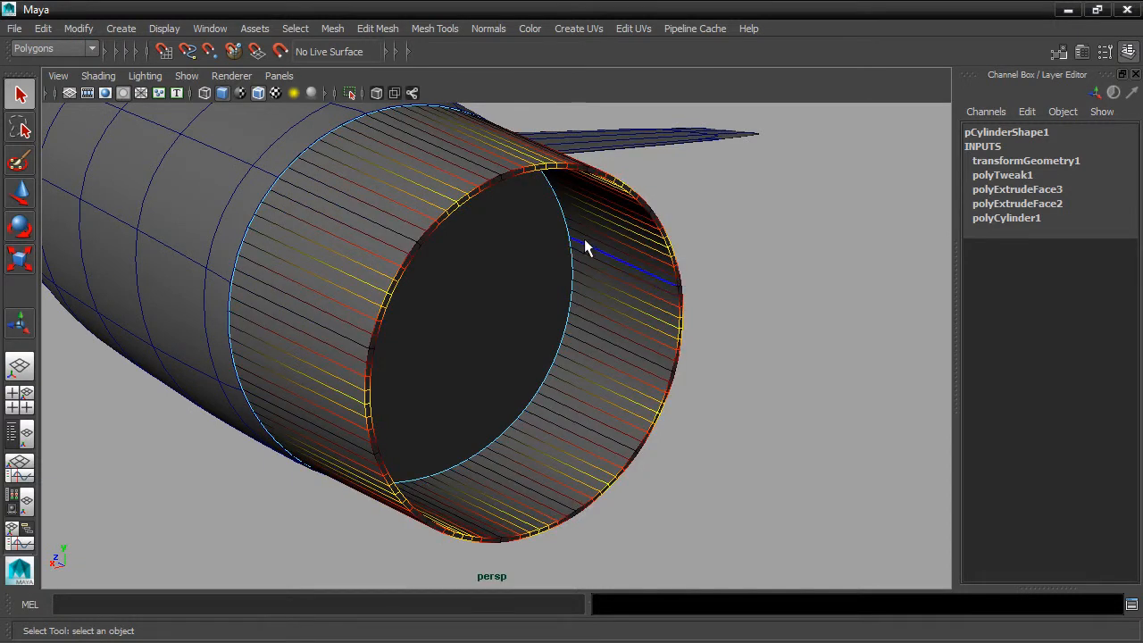
left_click_drag(457, 211, 467, 232)
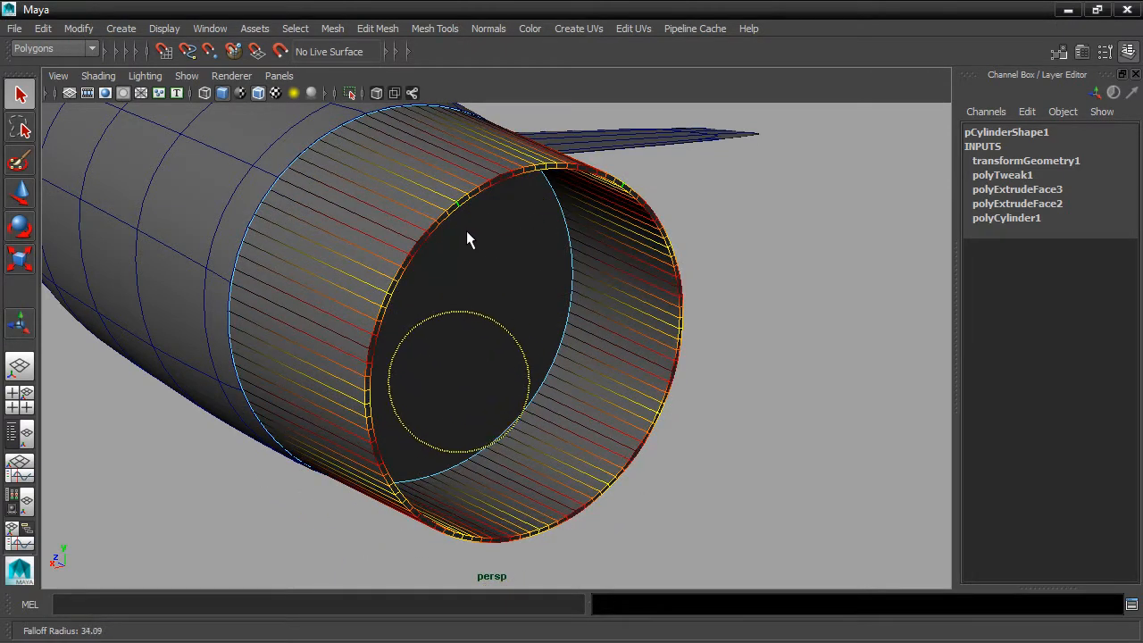
Try moving the soft-selected rim edges backward along Z to scallop the nozzle's rim, and undo the move
left_click(19, 192)
mouse_move(418, 358)
left_mouse_down()
mouse_move(390, 331)
mouse_move(452, 354)
left_mouse_up()
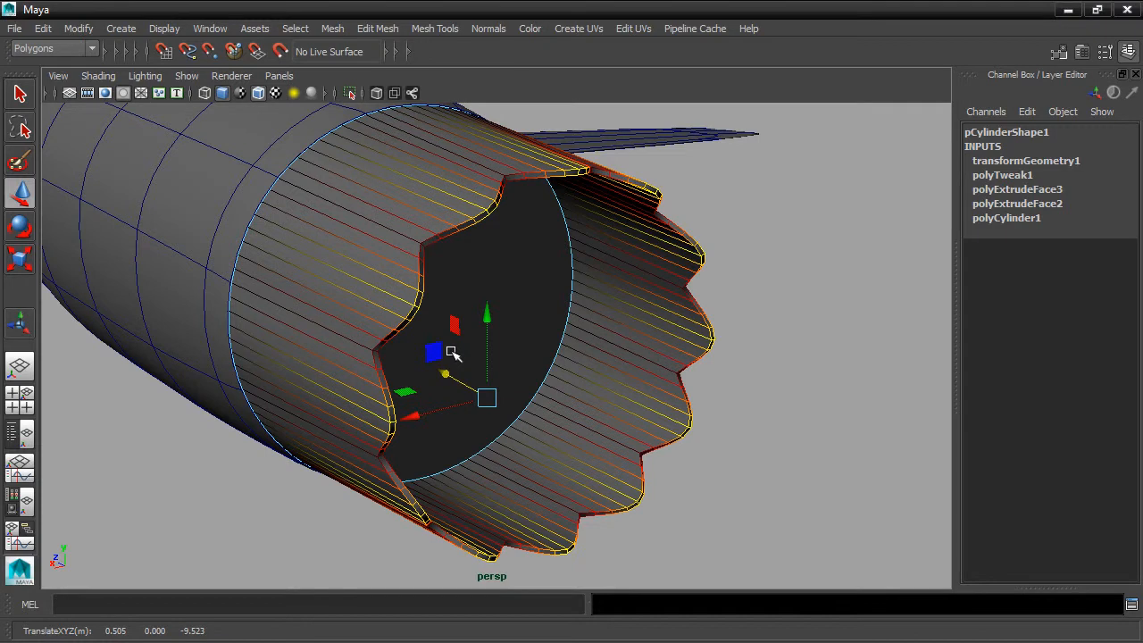
key("ctrl+z")
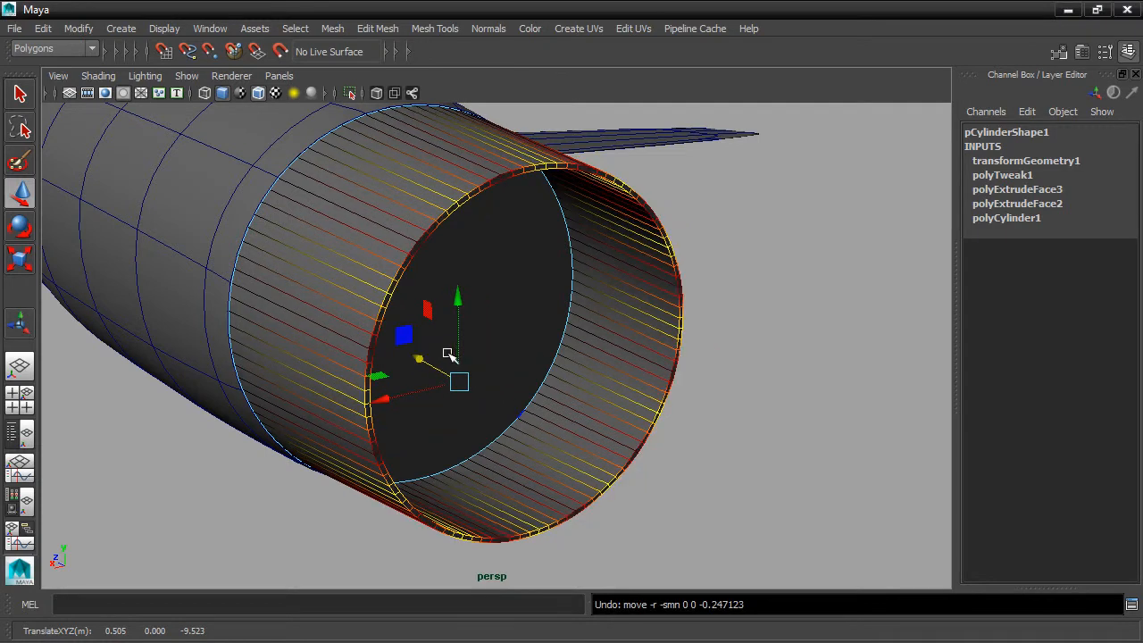
Switch the first point of the Move tool's soft selection falloff curve to Linear interpolation
double_click(22, 195)
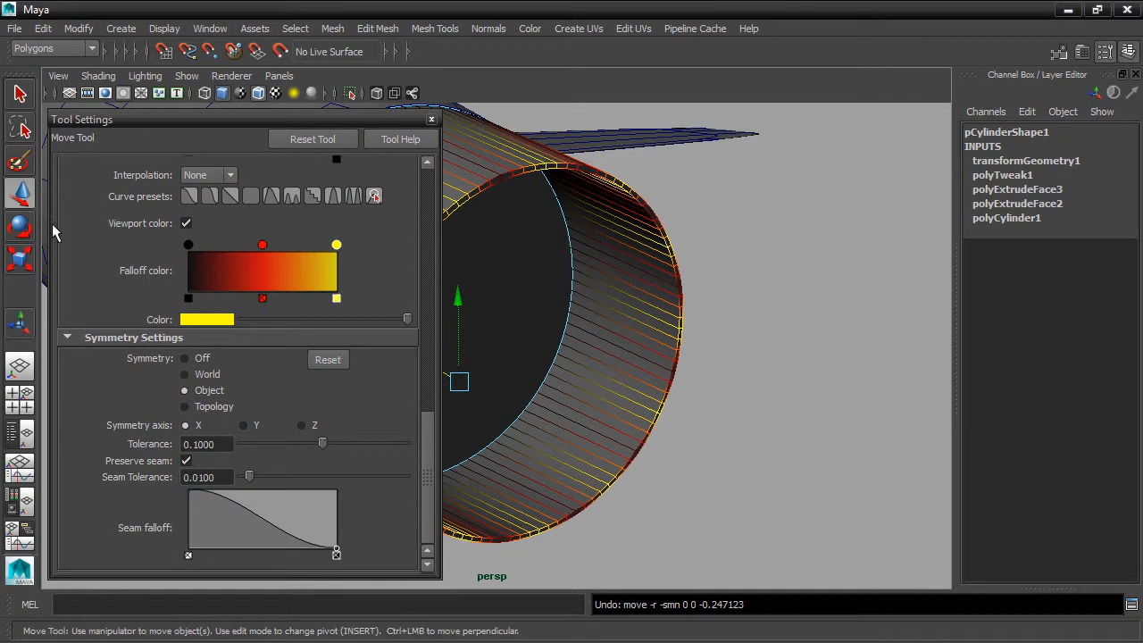
left_click_drag(431, 438, 425, 364)
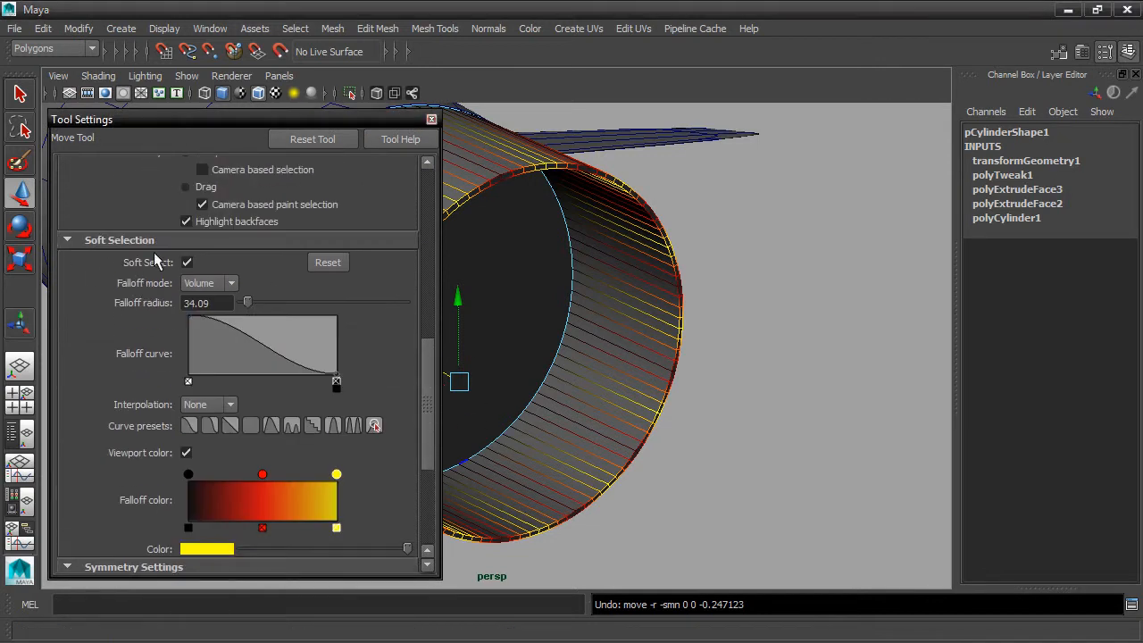
left_click(186, 313)
left_click(205, 405)
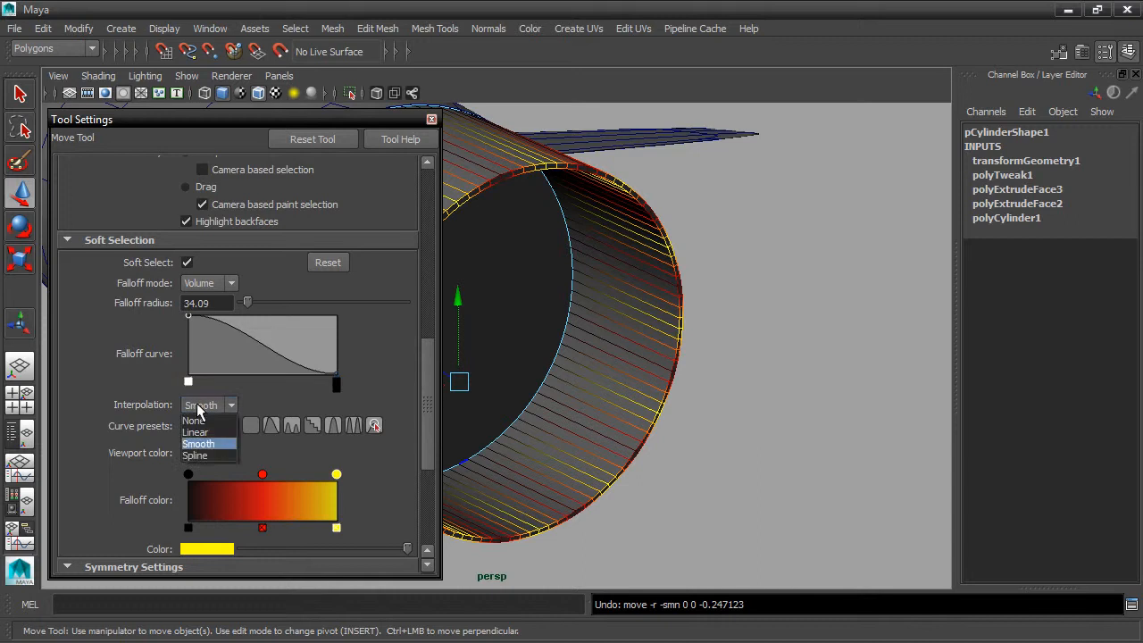
left_click(209, 427)
Add three intermediate points to the soft selection falloff curve and lower them into a concave profile with a steep initial drop
left_click(217, 328)
left_click(249, 341)
left_click(283, 353)
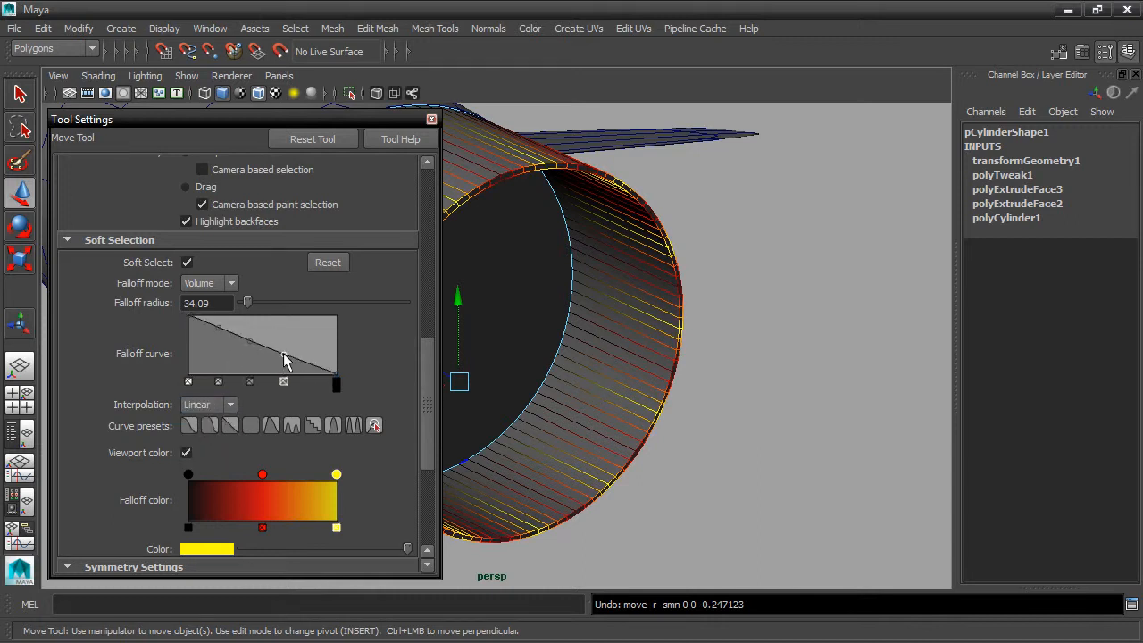
left_click_drag(321, 122, 311, 113)
mouse_move(207, 318)
left_mouse_down()
mouse_move(205, 333)
mouse_move(275, 354)
left_mouse_up()
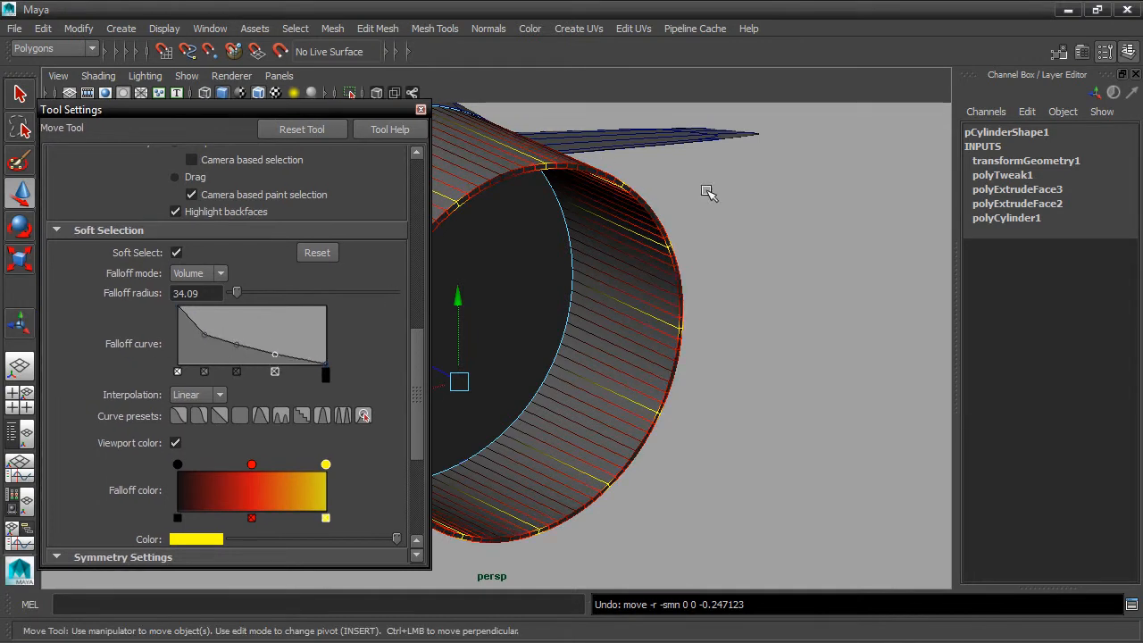
Widen the soft selection falloff radius to about 79.04 and move the selected nozzle rim edges forward along Z to form petals
middle_click_drag(724, 270, 857, 268, "alt")
left_click_drag(806, 240, 845, 247)
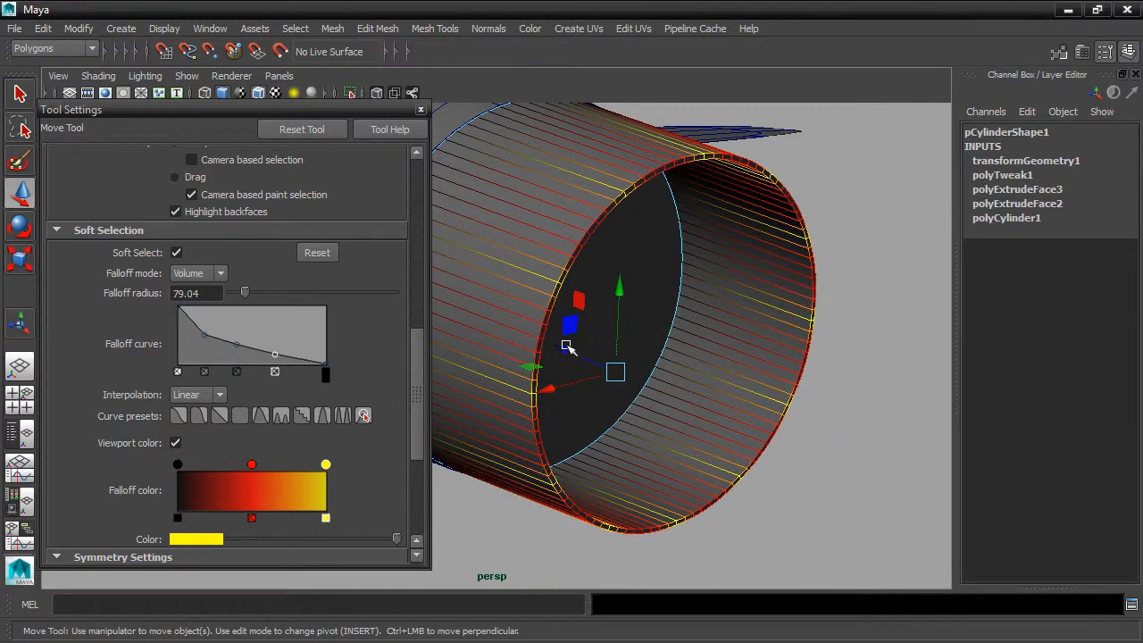
left_click_drag(565, 347, 533, 343)
Scale the soft-selected edges at the notches between the petals around the nozzle's rear rim
left_click_drag(644, 366, 711, 372, "alt")
key("r")
left_click_drag(556, 335, 668, 314)
Turn off soft selection in the Scale tool's settings, close the settings, and clear the selection
right_click_drag(644, 301, 693, 197)
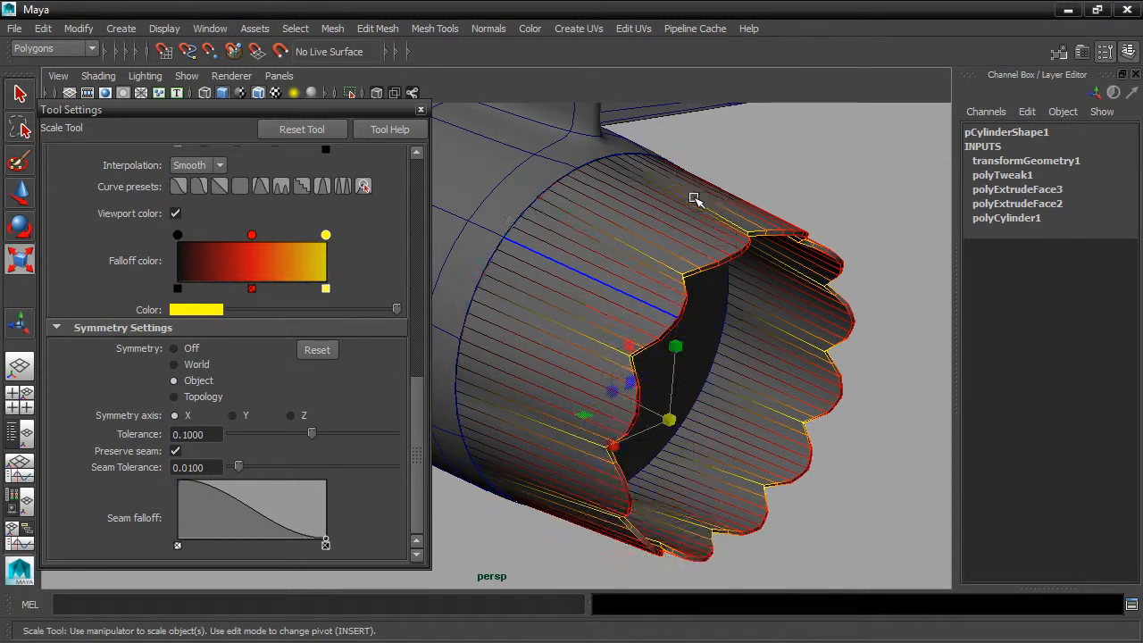
left_click_drag(416, 393, 410, 329)
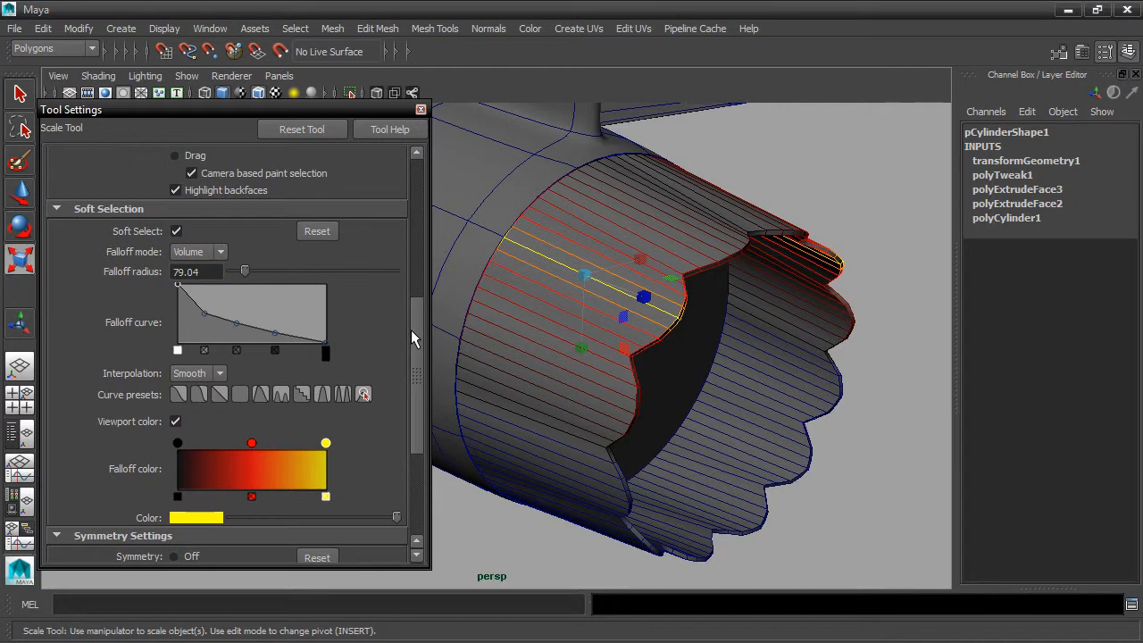
left_click(177, 231)
left_click(420, 108)
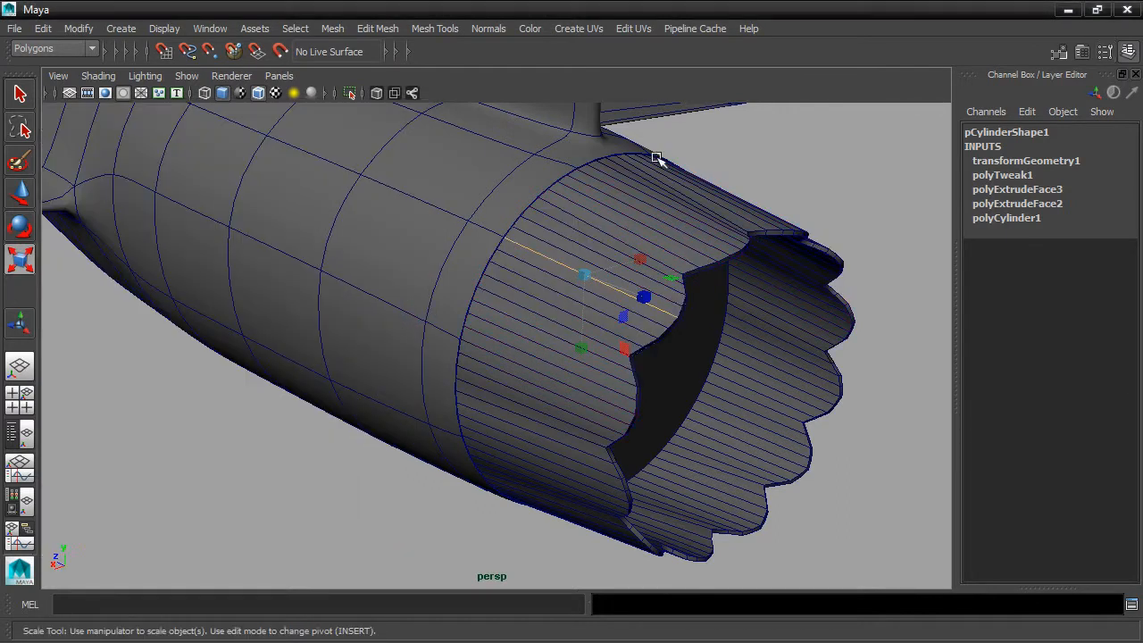
left_click(741, 167)
Review the whole jet from the front with its petalled exhaust nozzle and save the scene as a new increment
scroll(741, 168, "down", 4)
left_click_drag(742, 202, 847, 214, "alt")
scroll(786, 204, "down", 2)
left_click_drag(673, 211, 734, 273, "alt")
scroll(737, 218, "down", 3)
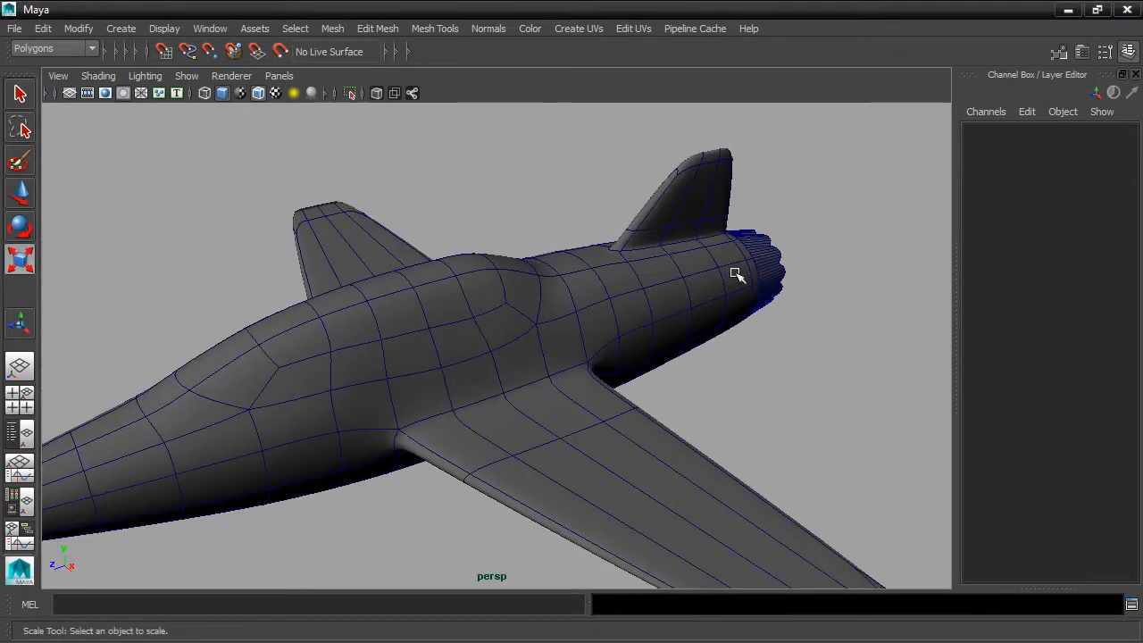
middle_click_drag(816, 294, 913, 238, "alt")
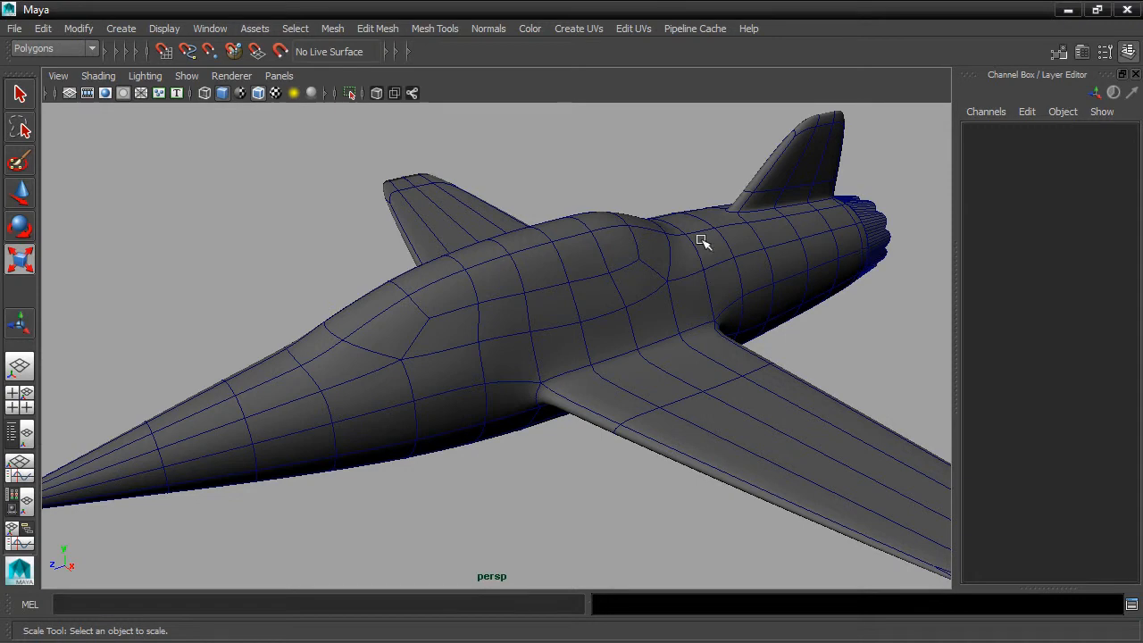
left_click(14, 29)
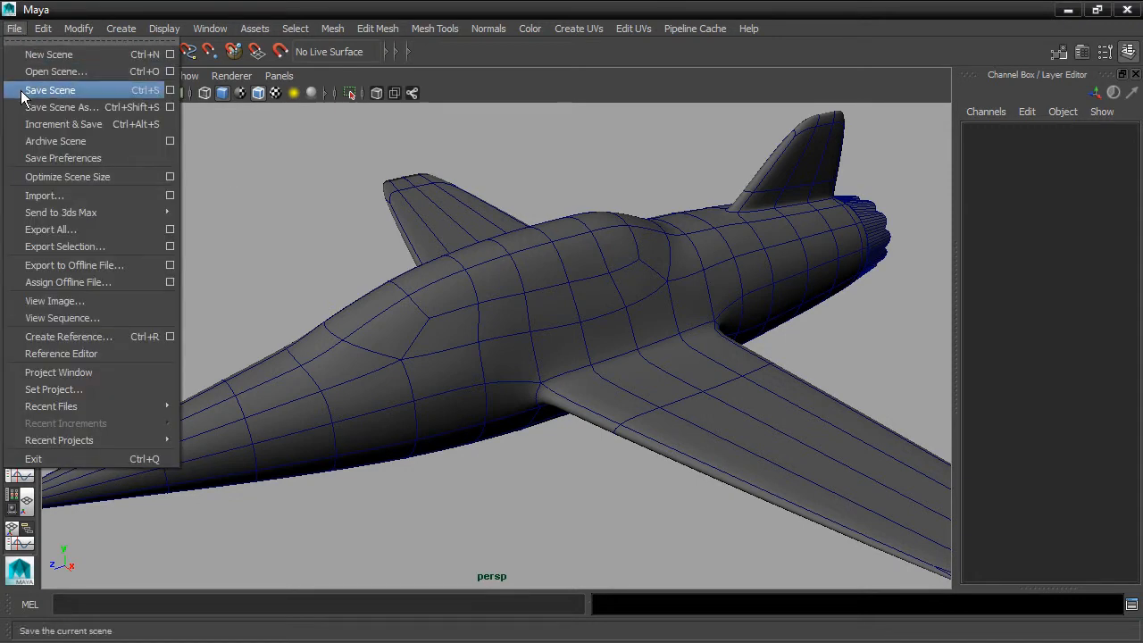
left_click(25, 124)
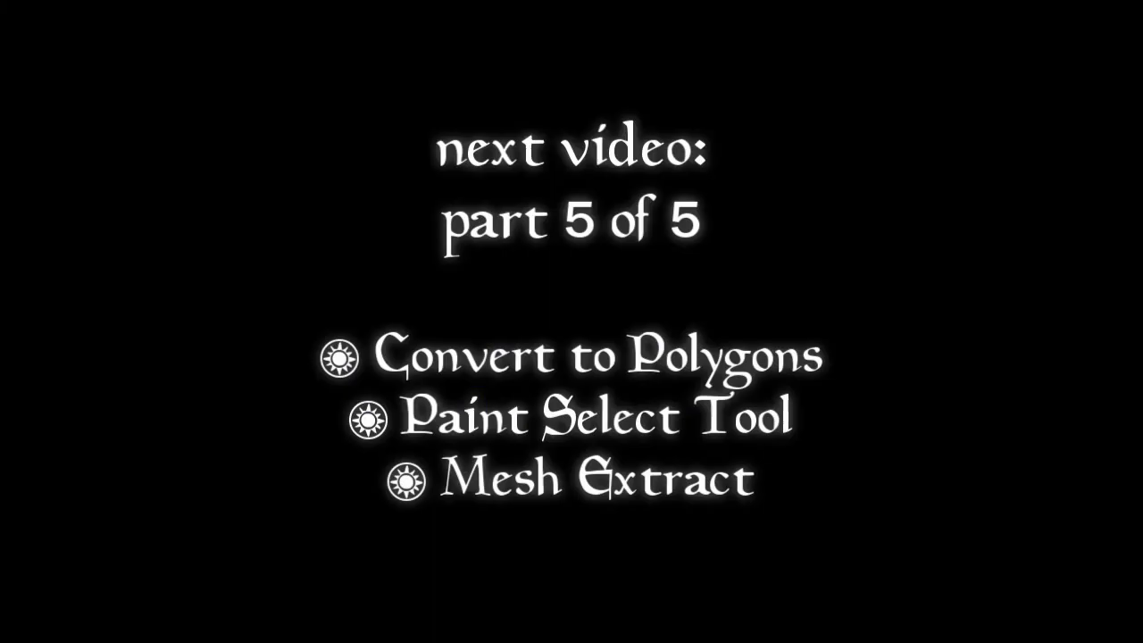